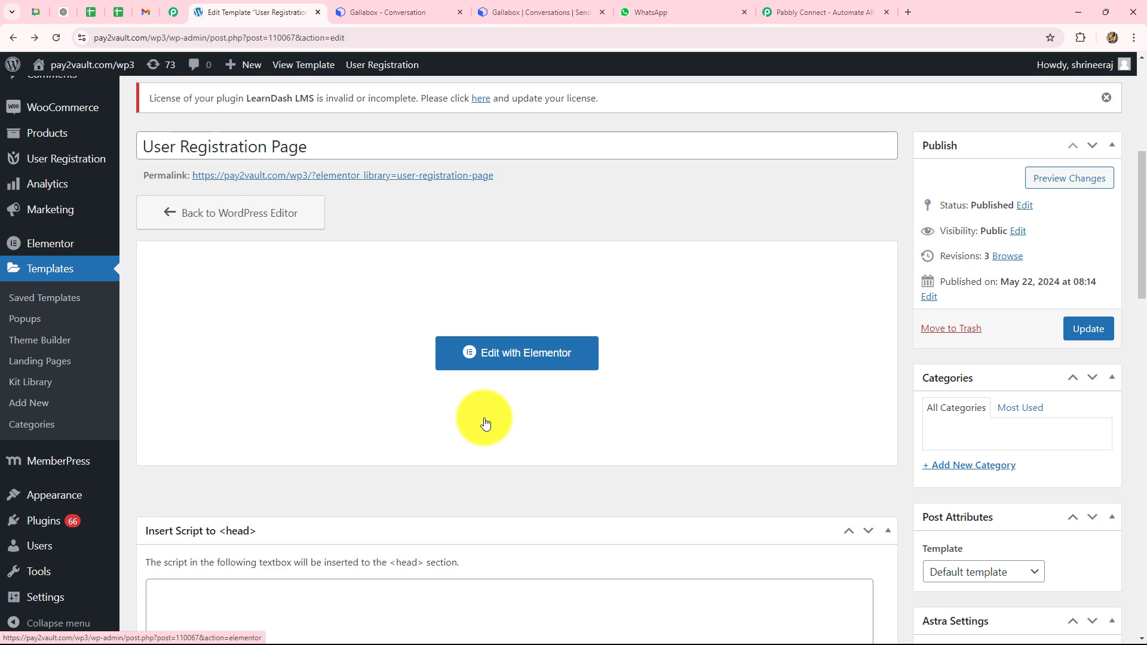
# Step: Glance over the Gallabox analytics dashboard, then move on to the Pabbly Connect website
pyautogui.click(423, 14)
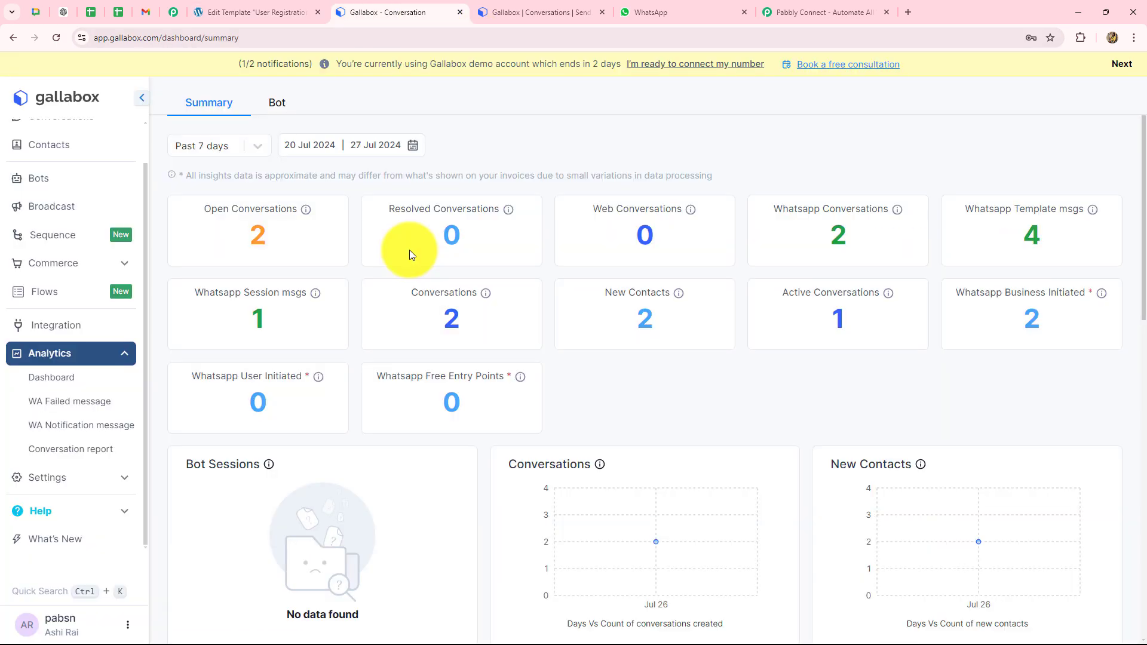
pyautogui.click(805, 5)
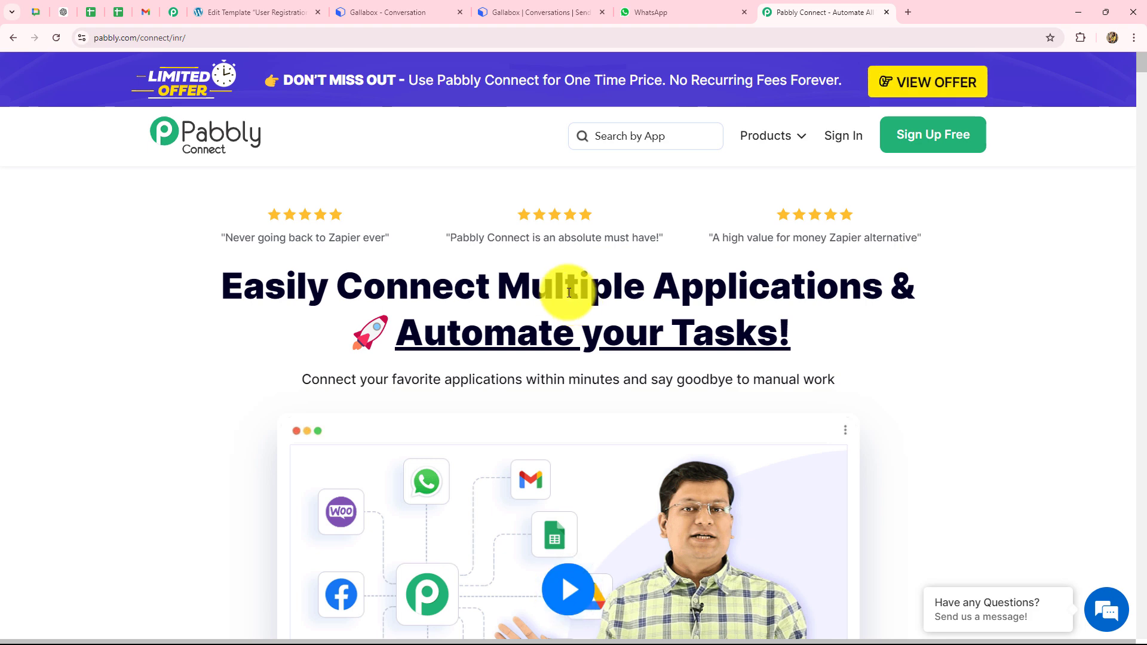
pyautogui.click(93, 40)
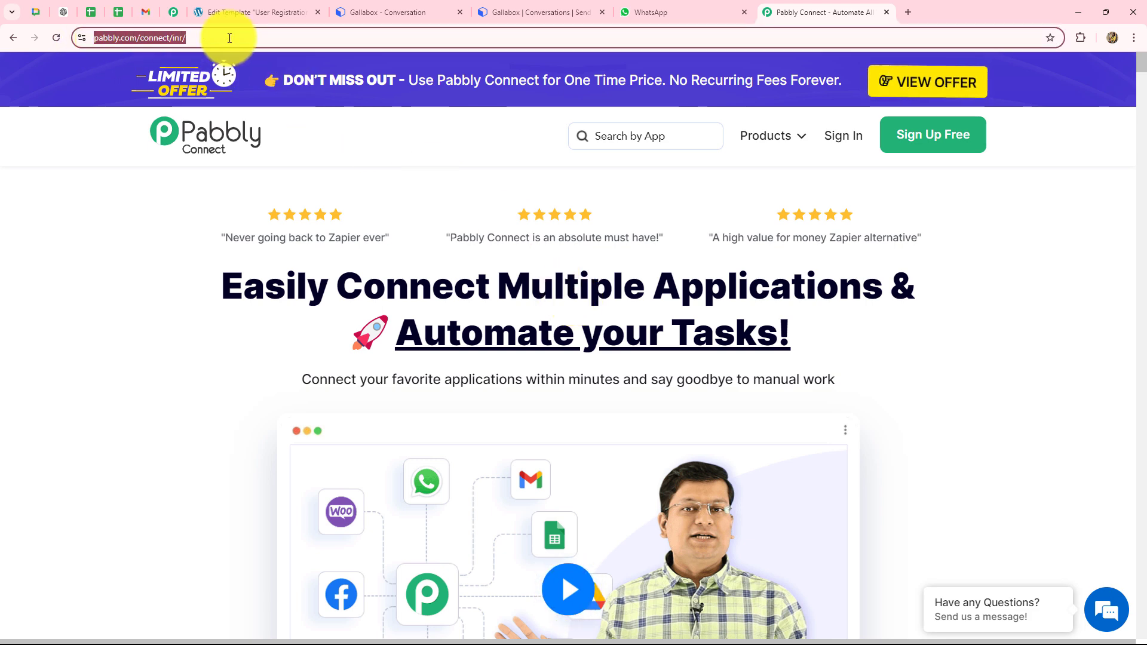
pyautogui.click(155, 223)
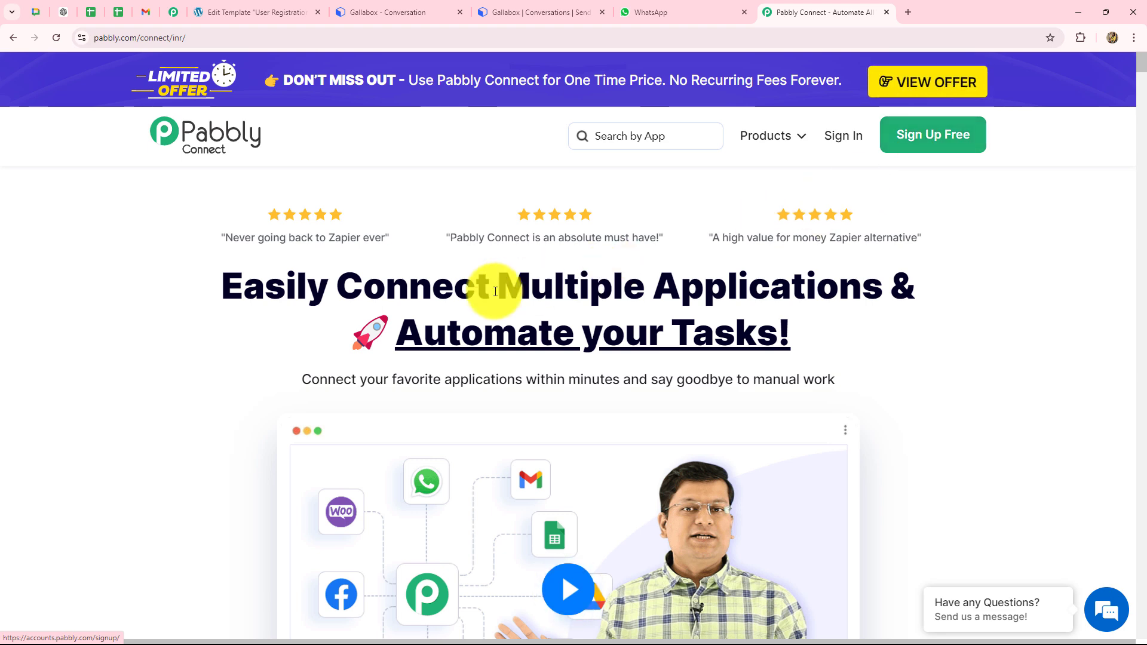
pyautogui.moveTo(225, 300); pyautogui.dragTo(827, 339)
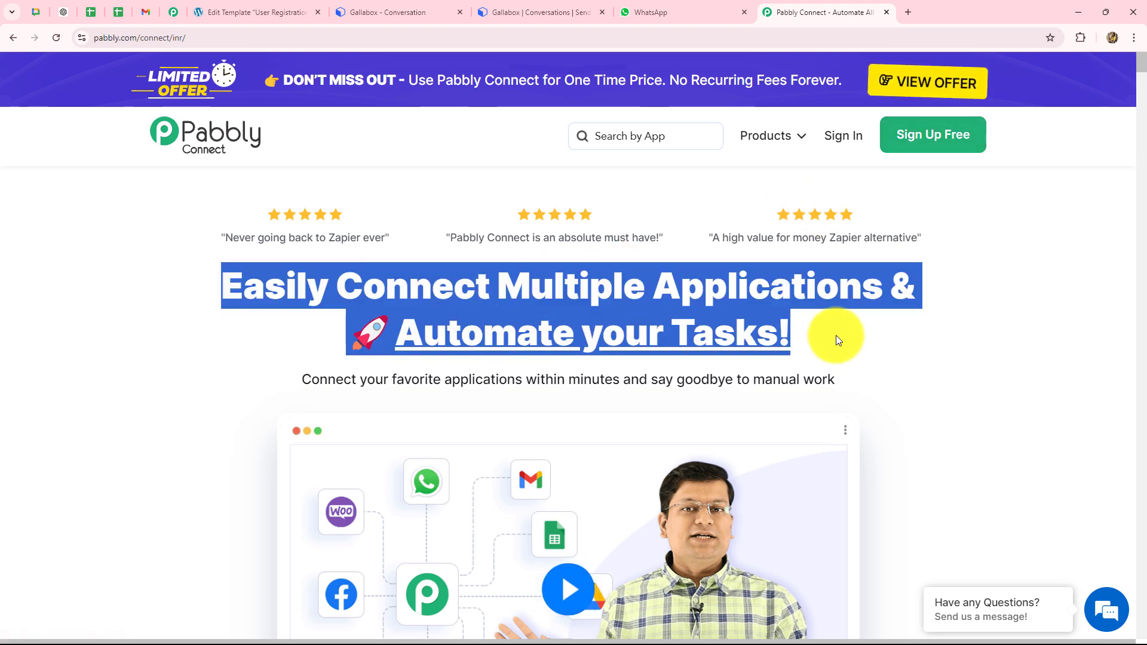
# Step: Sign in to the Pabbly account
pyautogui.click(840, 138)
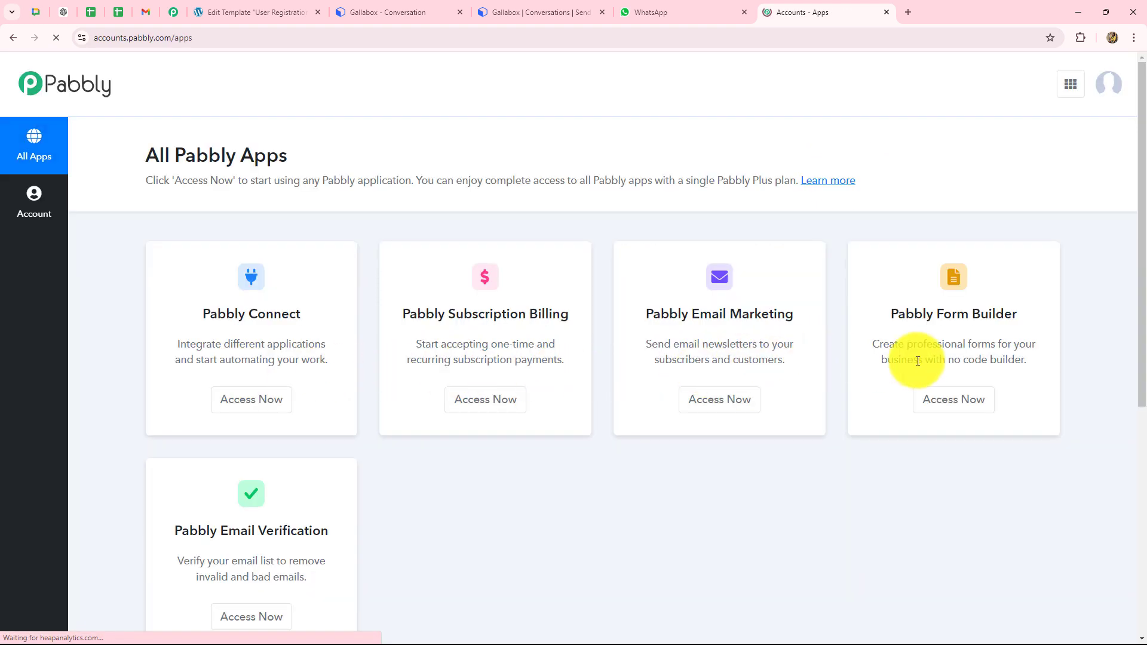
pyautogui.scroll(-4, 766, 492)
pyautogui.scroll(3, 155, 335)
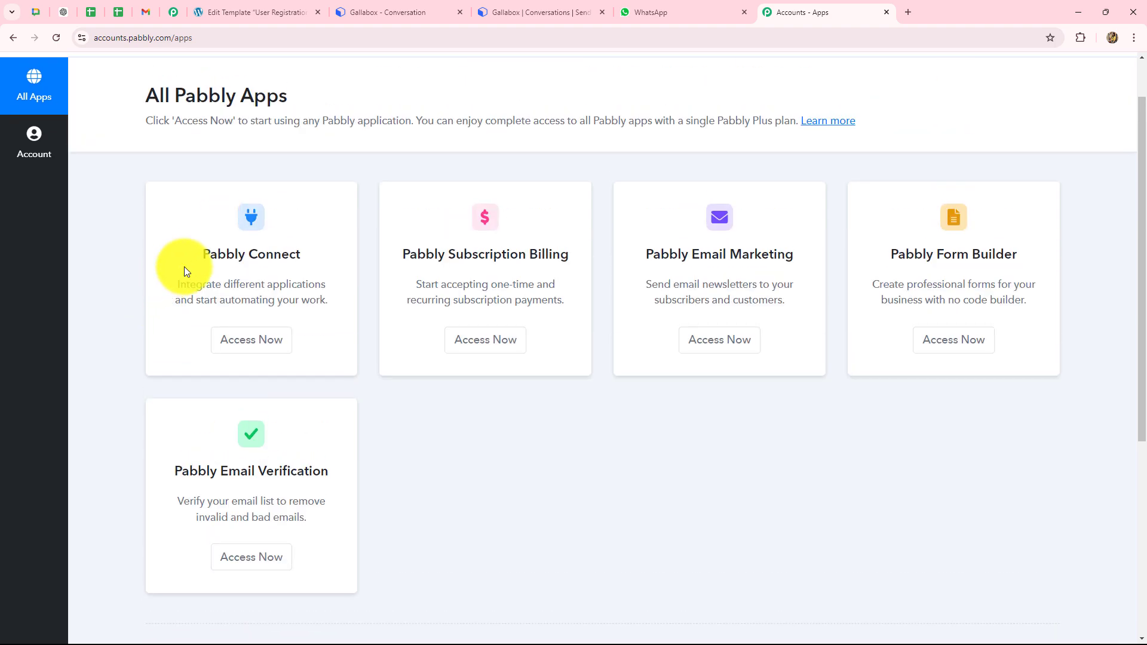
# Step: Open the Pabbly Connect dashboard from the All Pabbly Apps list
pyautogui.moveTo(203, 255); pyautogui.dragTo(303, 261)
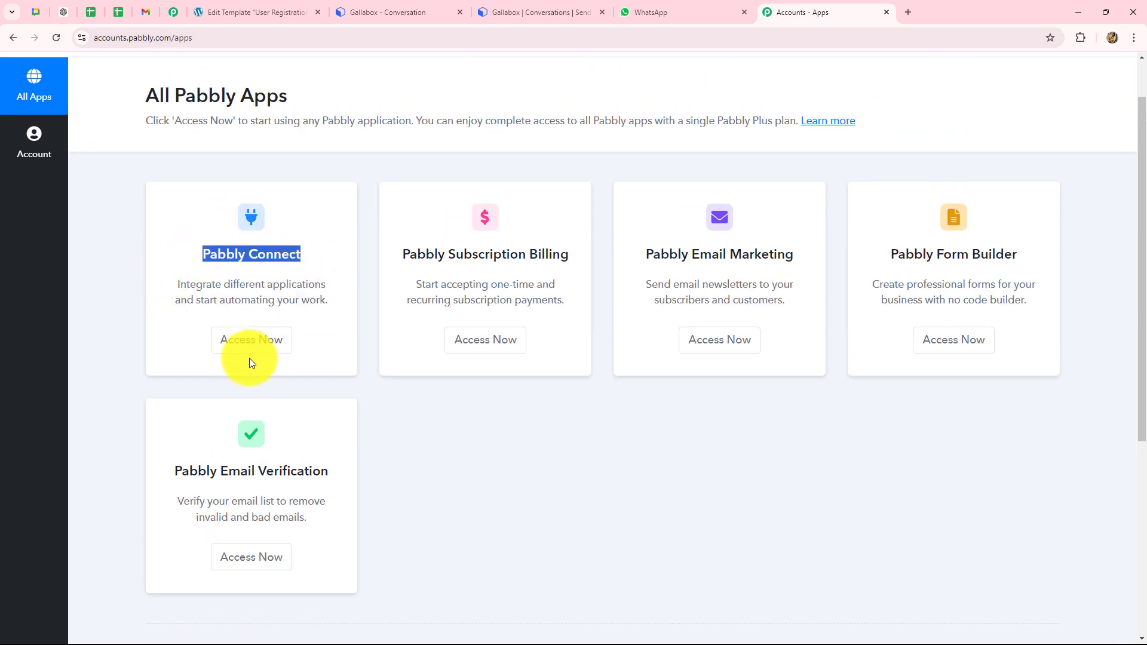
pyautogui.click(258, 344)
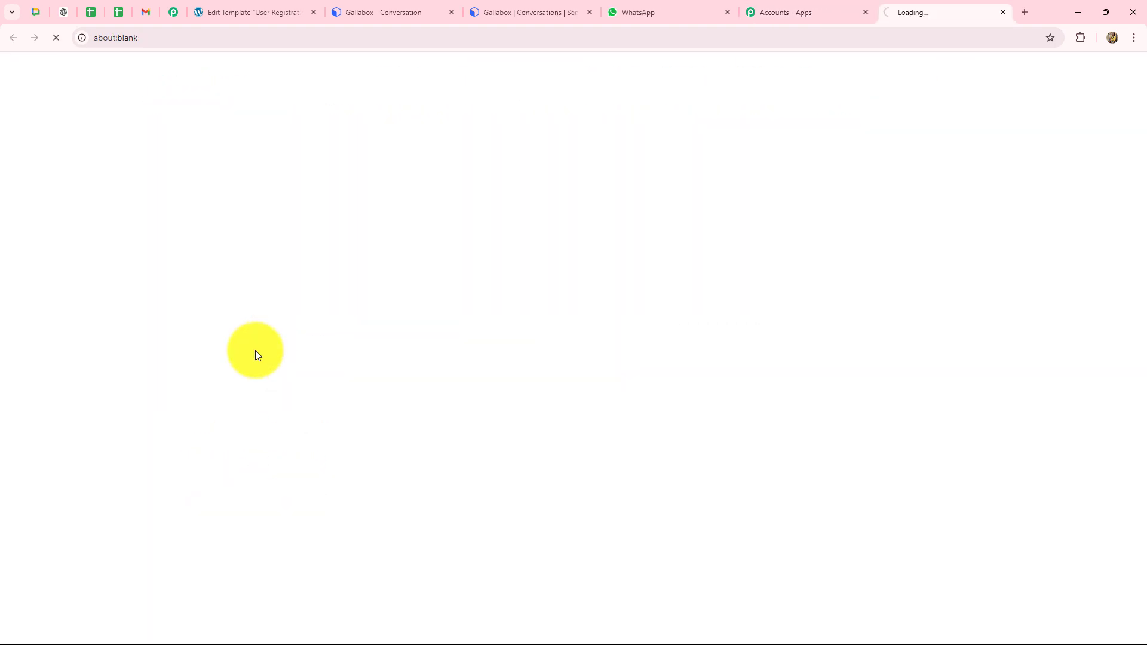
pyautogui.scroll(-4, 680, 440)
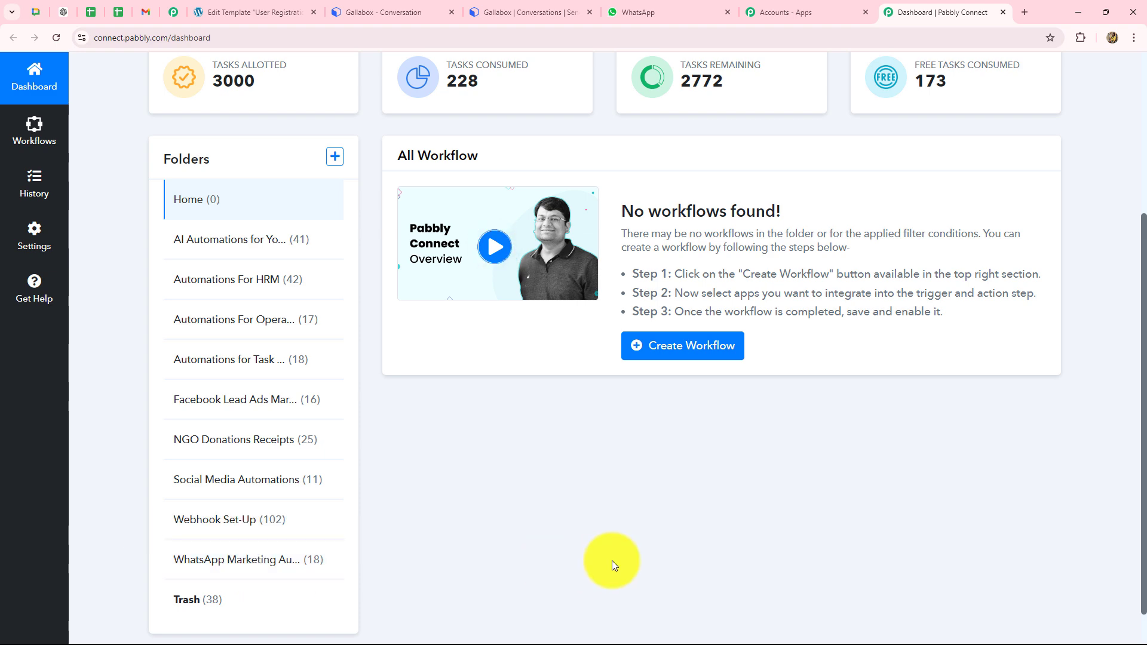
pyautogui.scroll(3, 612, 559)
pyautogui.scroll(3, 612, 559)
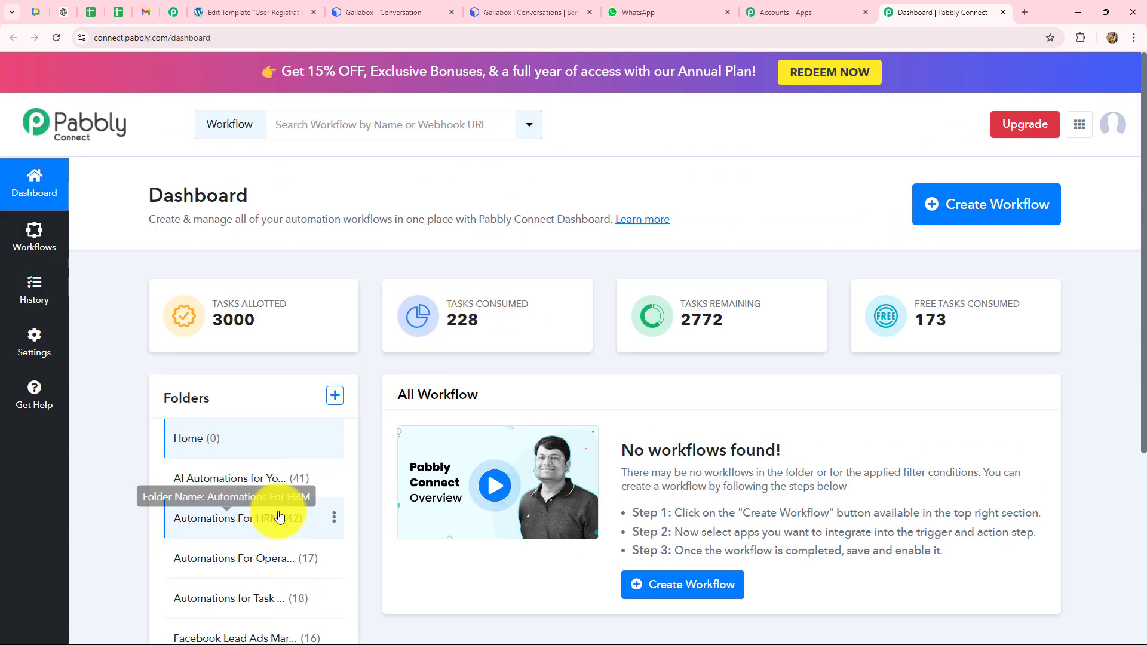
pyautogui.scroll(-4, 274, 512)
pyautogui.scroll(4, 665, 522)
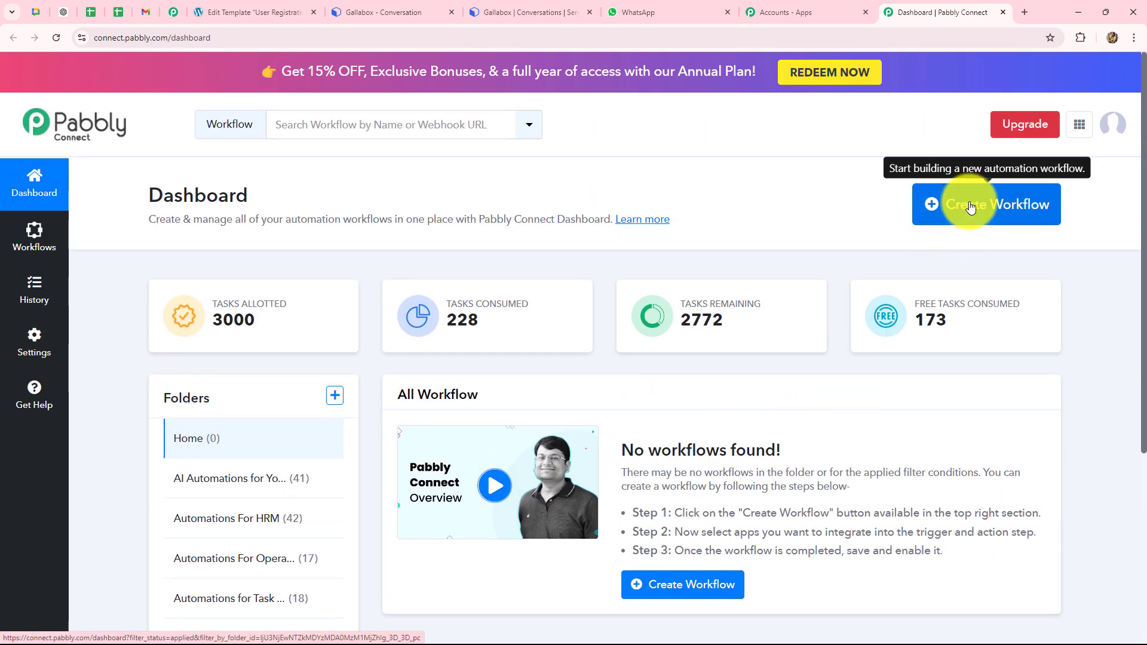
# Step: Create the workflow 'Send Automated WhatsApp Messages on Elementor Form Sub…' in the WhatsApp Marketing Automations folder
pyautogui.click(970, 219)
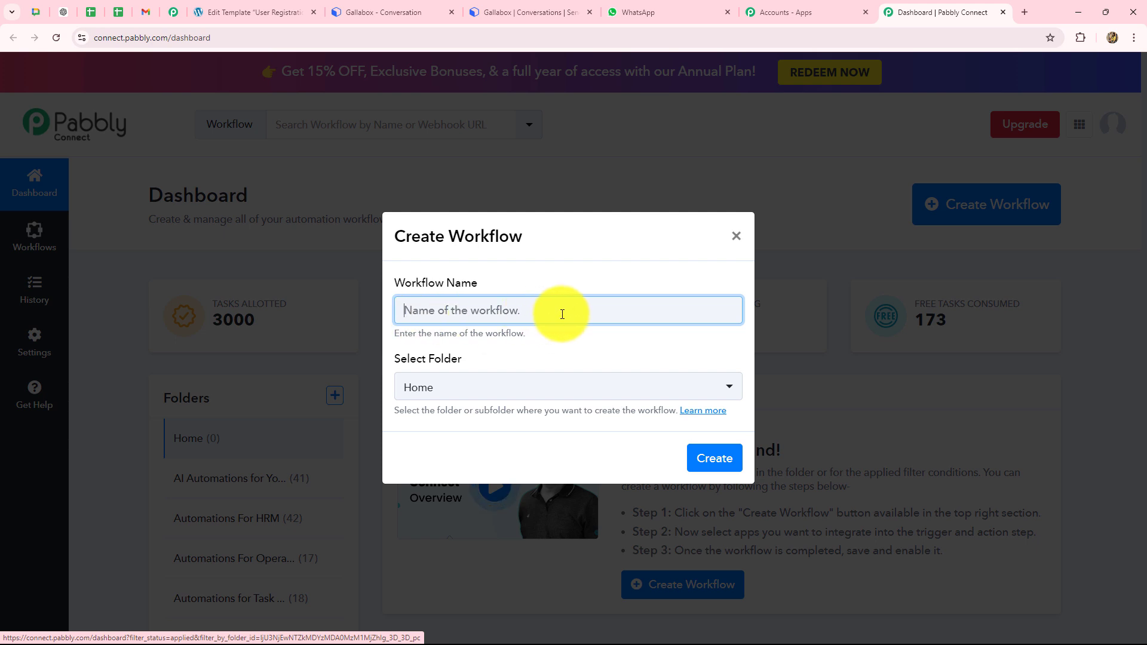
pyautogui.hotkey('ctrl', 'v')
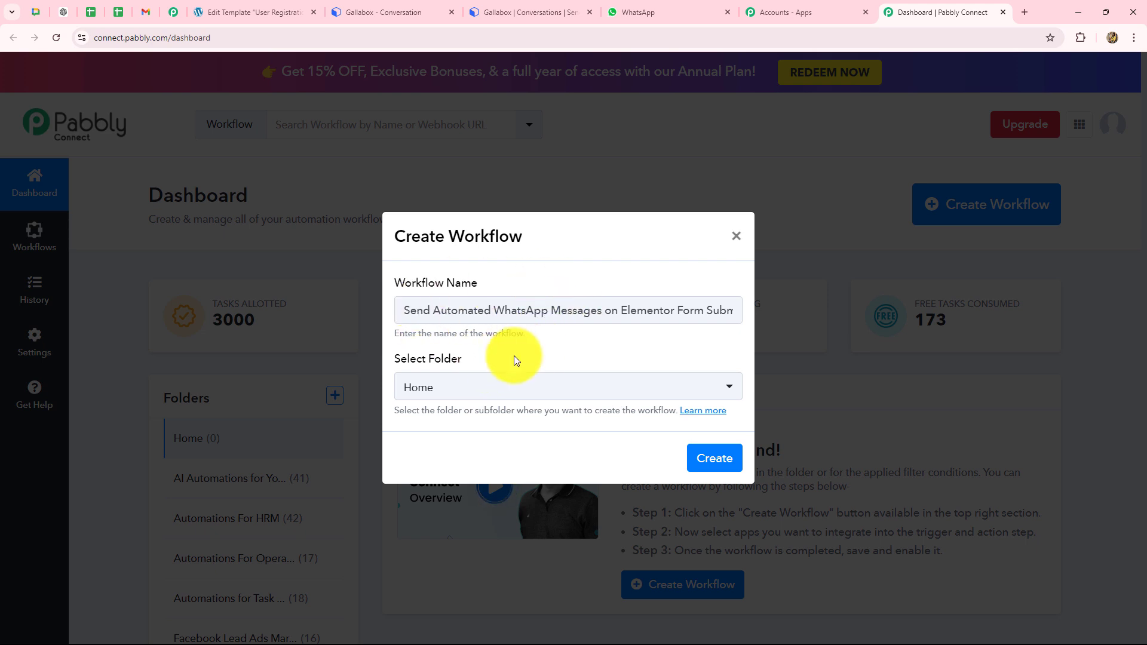
pyautogui.click(494, 388)
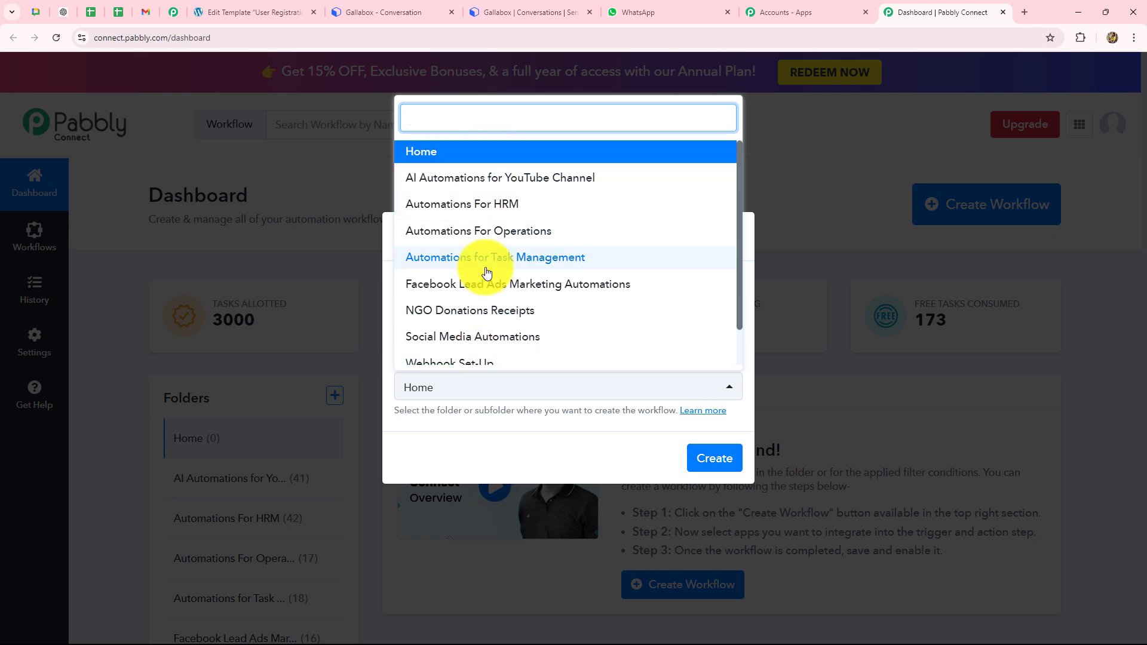
pyautogui.scroll(-2, 487, 310)
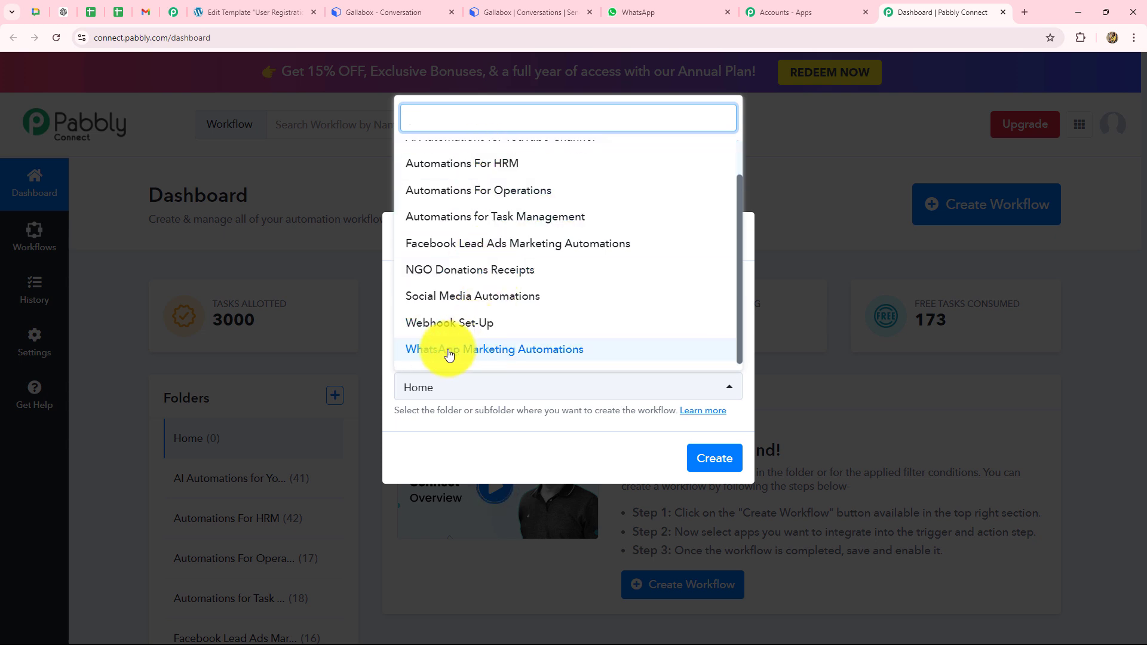
pyautogui.click(530, 353)
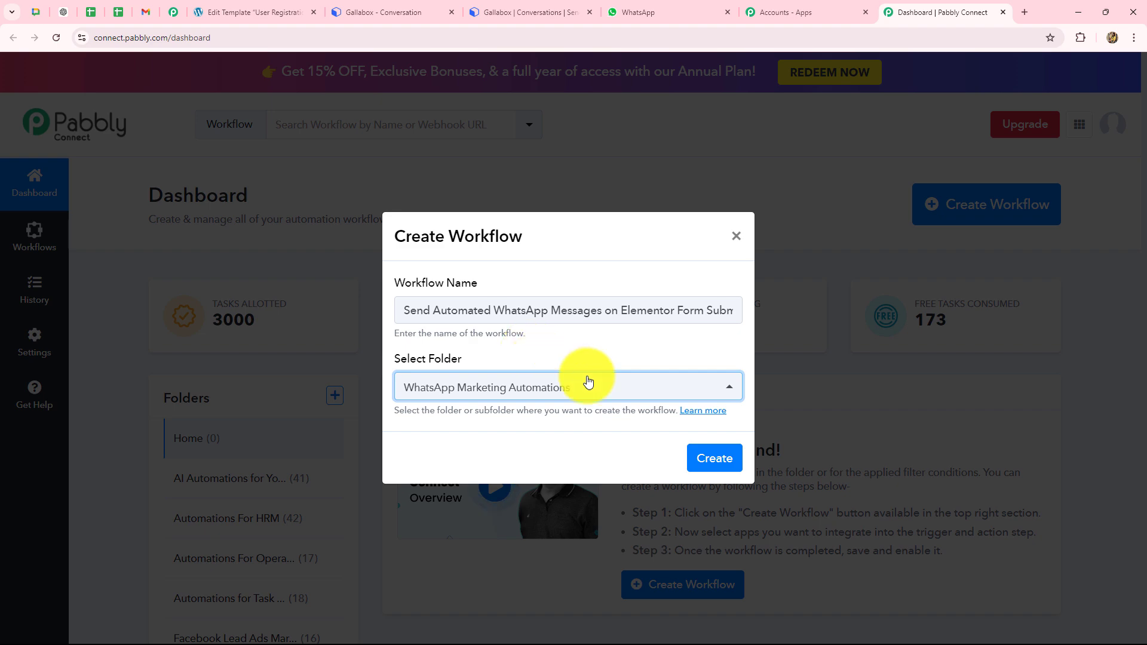
pyautogui.click(714, 452)
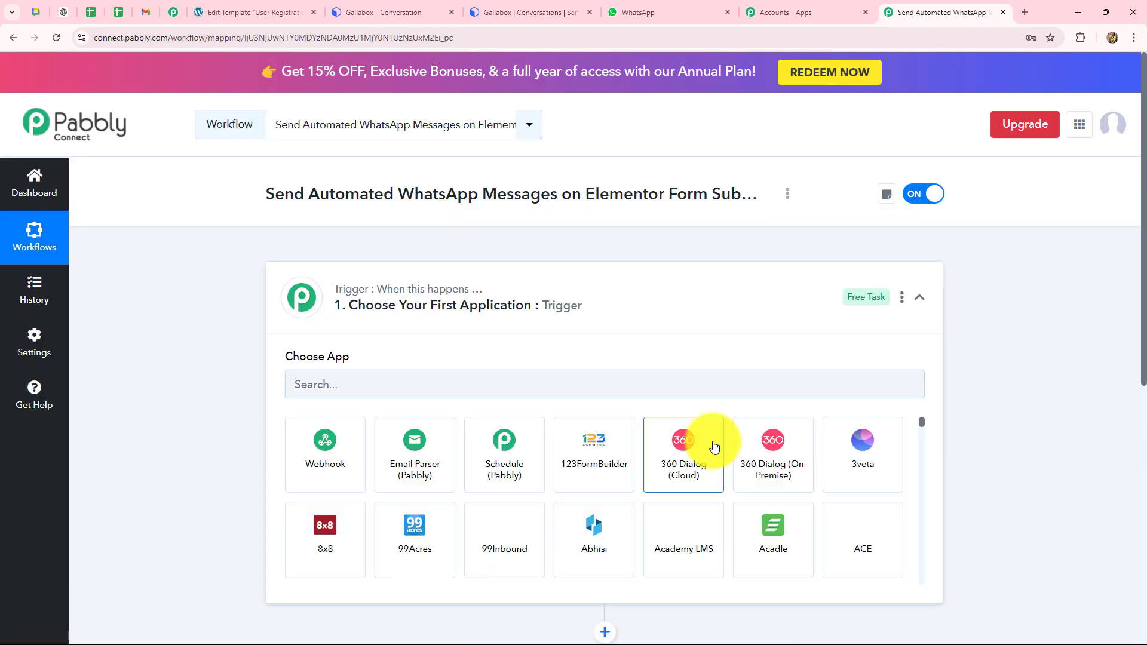
# Step: Collapse the Trigger card's app choices and return to the WordPress Edit Template screen
pyautogui.click(923, 301)
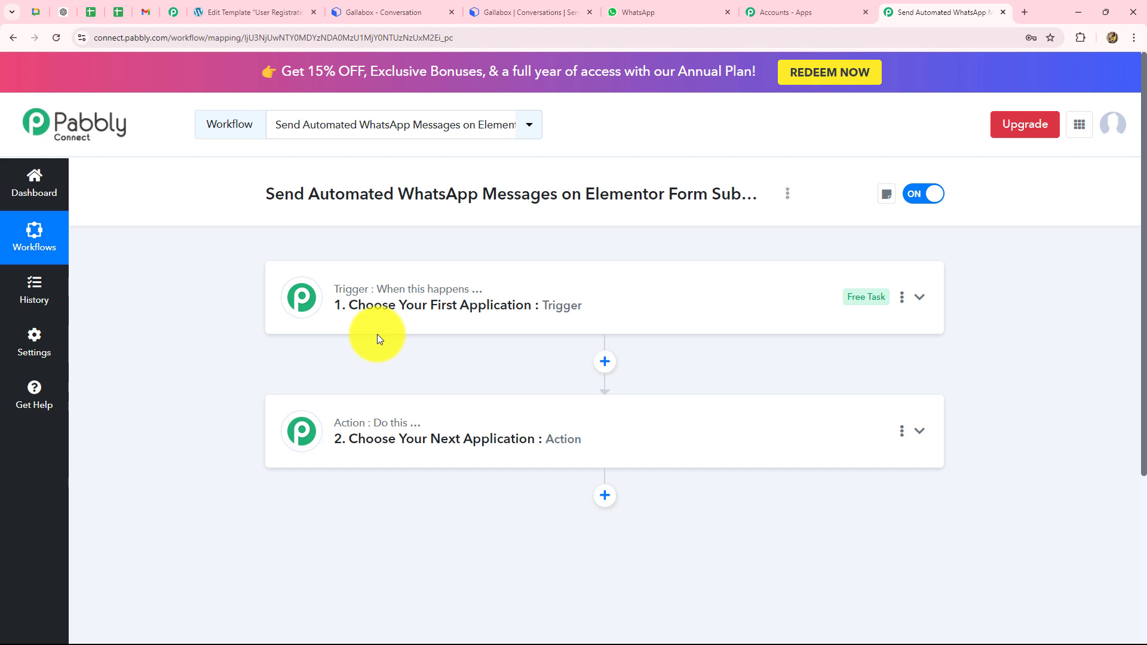
pyautogui.click(271, 13)
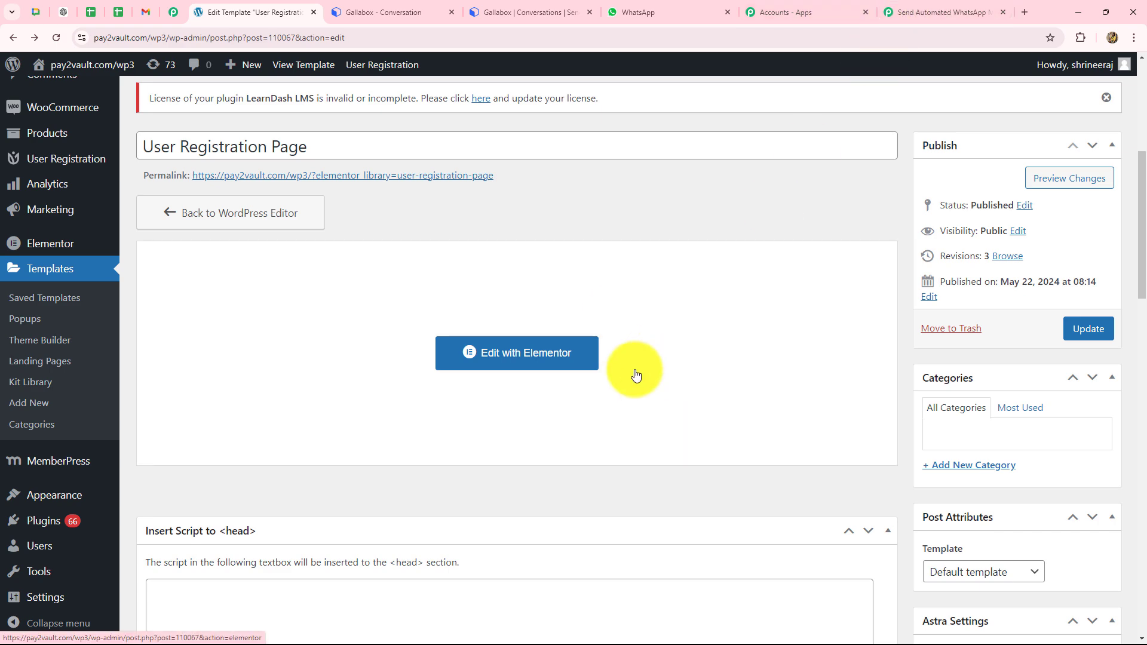
# Step: Check the Gallabox getting-started page, then return to the Send Automated WhatsApp workflow
pyautogui.click(511, 12)
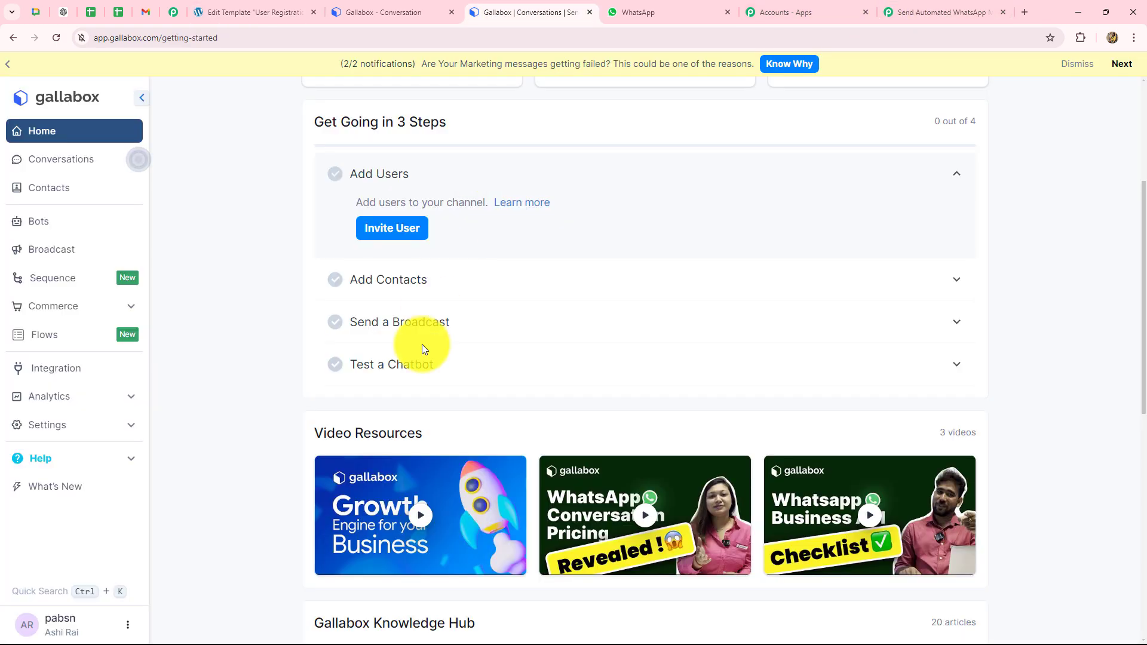
pyautogui.click(937, 12)
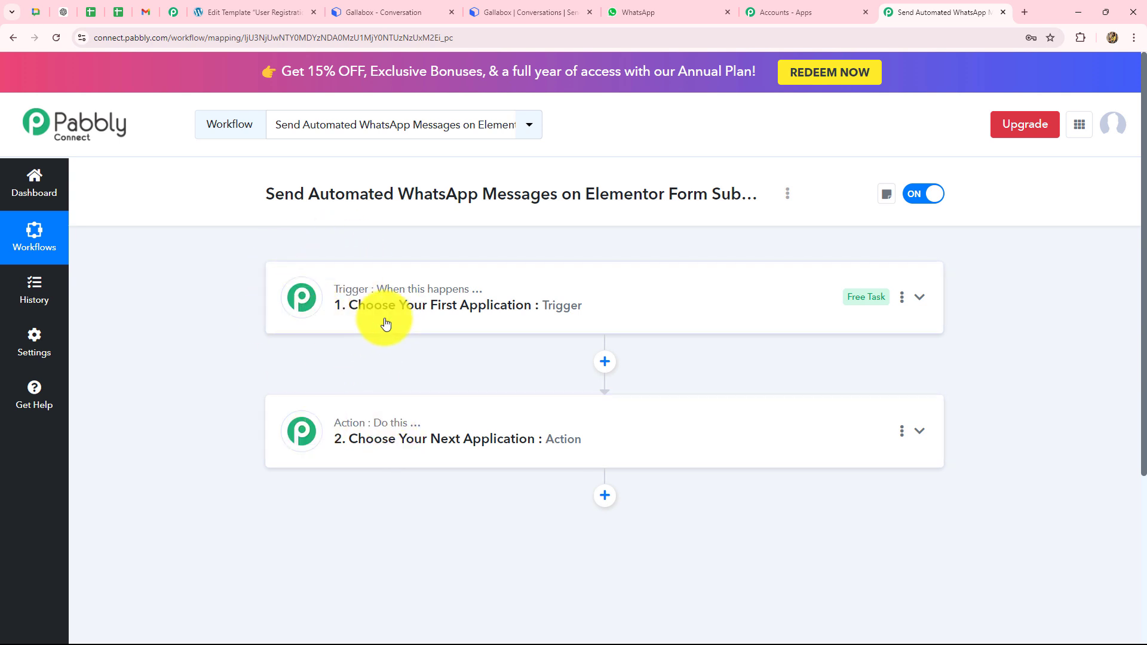
# Step: Set the workflow trigger to Elementor with the New Form Submission event
pyautogui.click(402, 291)
pyautogui.click(358, 392)
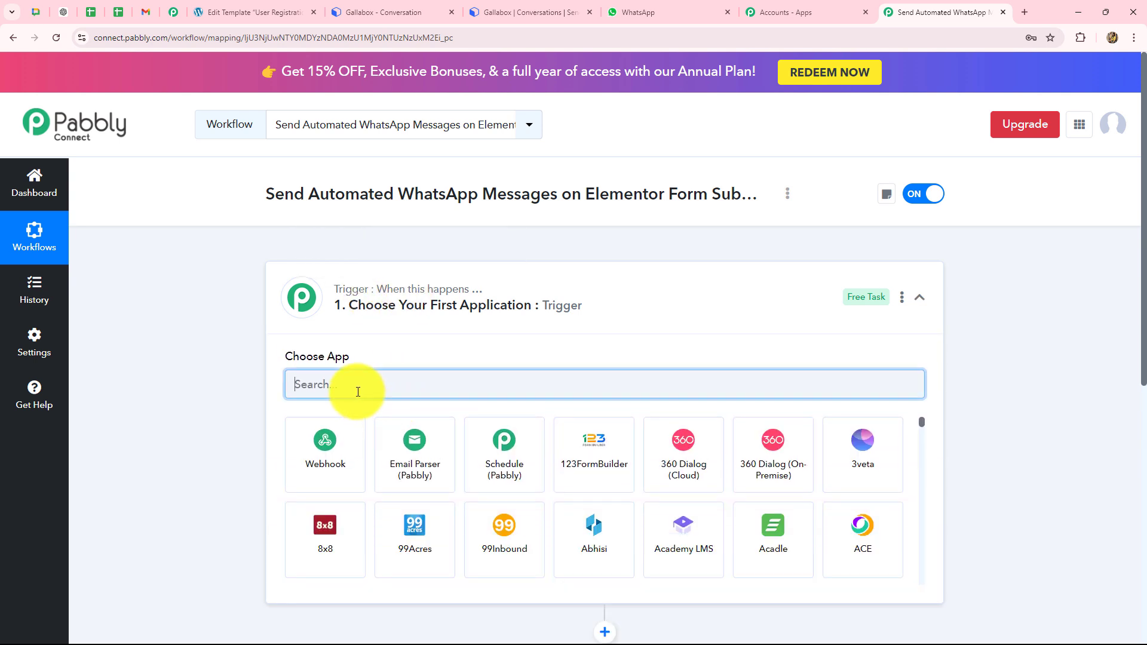
pyautogui.write('Ele')
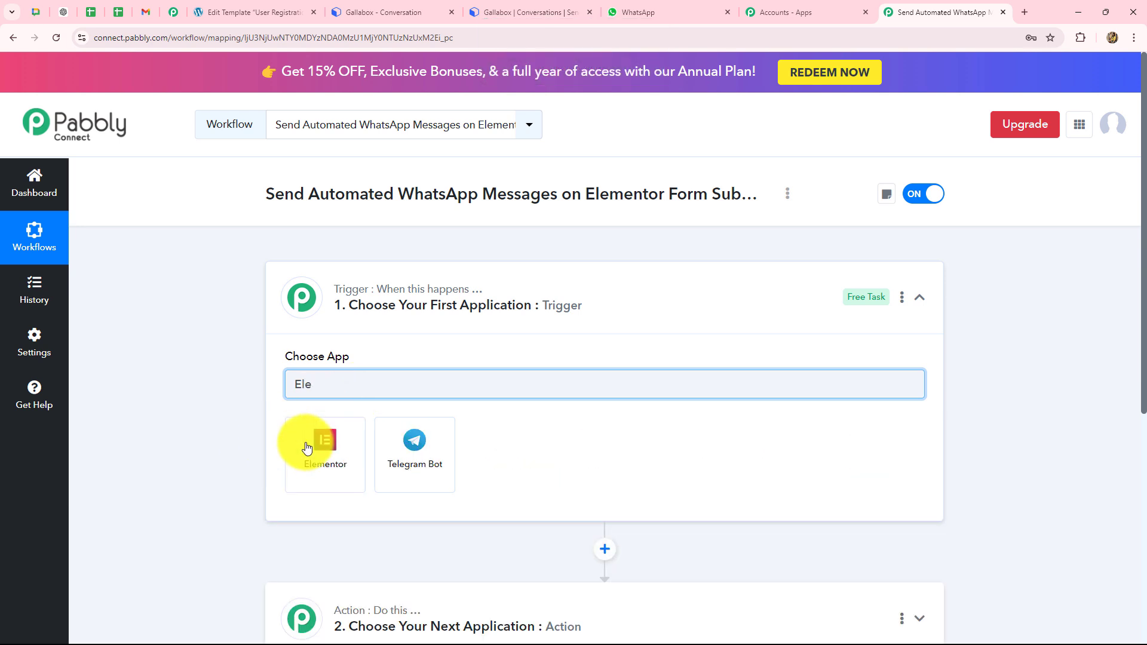
pyautogui.click(306, 448)
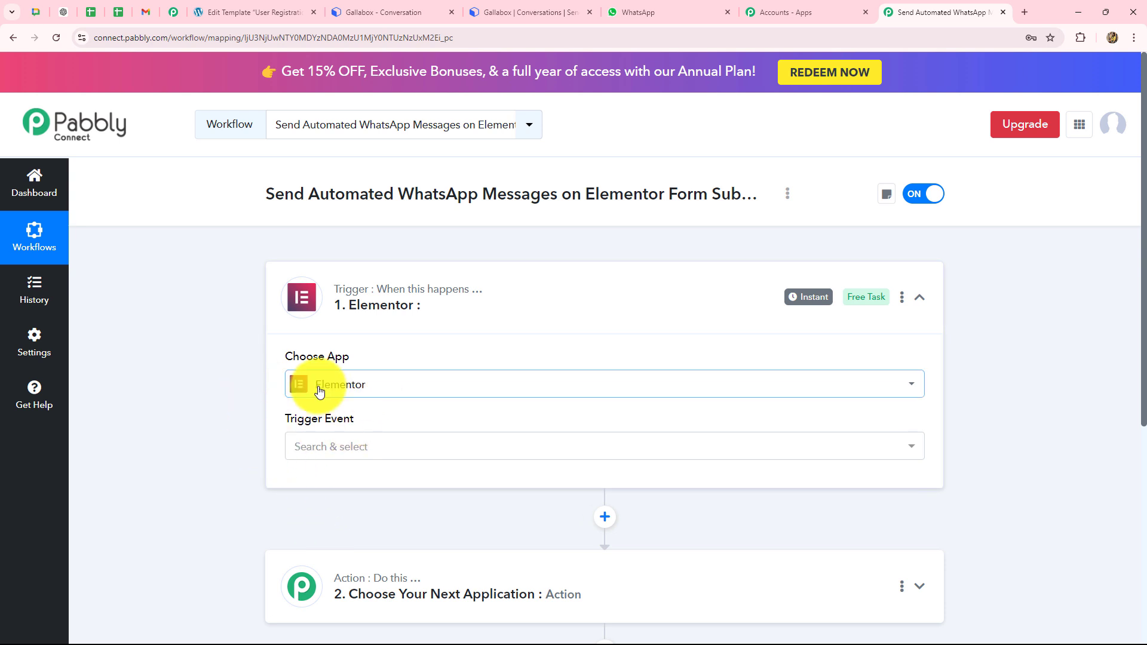
pyautogui.scroll(-3, 319, 391)
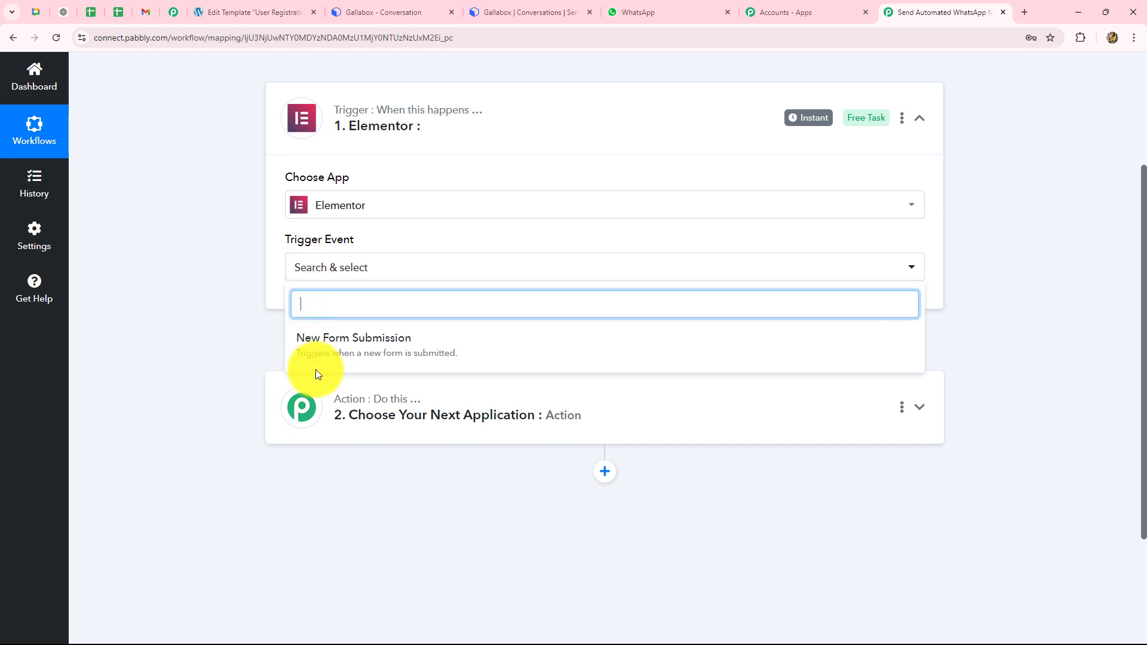
pyautogui.click(372, 353)
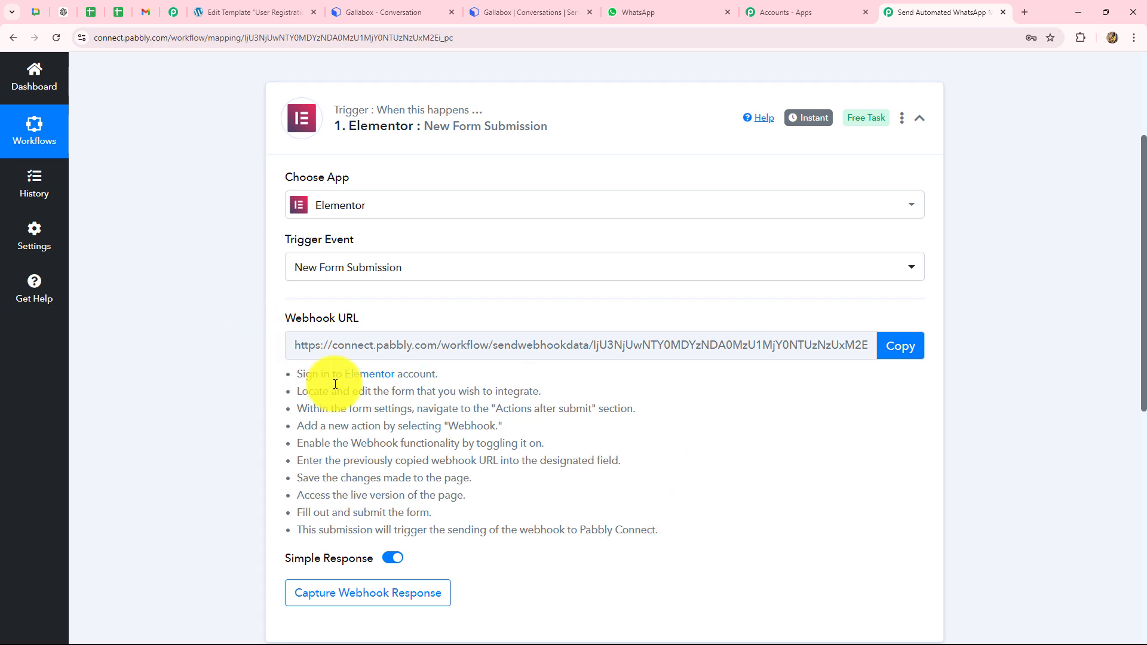
# Step: Copy the Elementor trigger's webhook URL and switch to the User Registration Page template in WordPress
pyautogui.moveTo(303, 375); pyautogui.dragTo(679, 536)
pyautogui.click(732, 480)
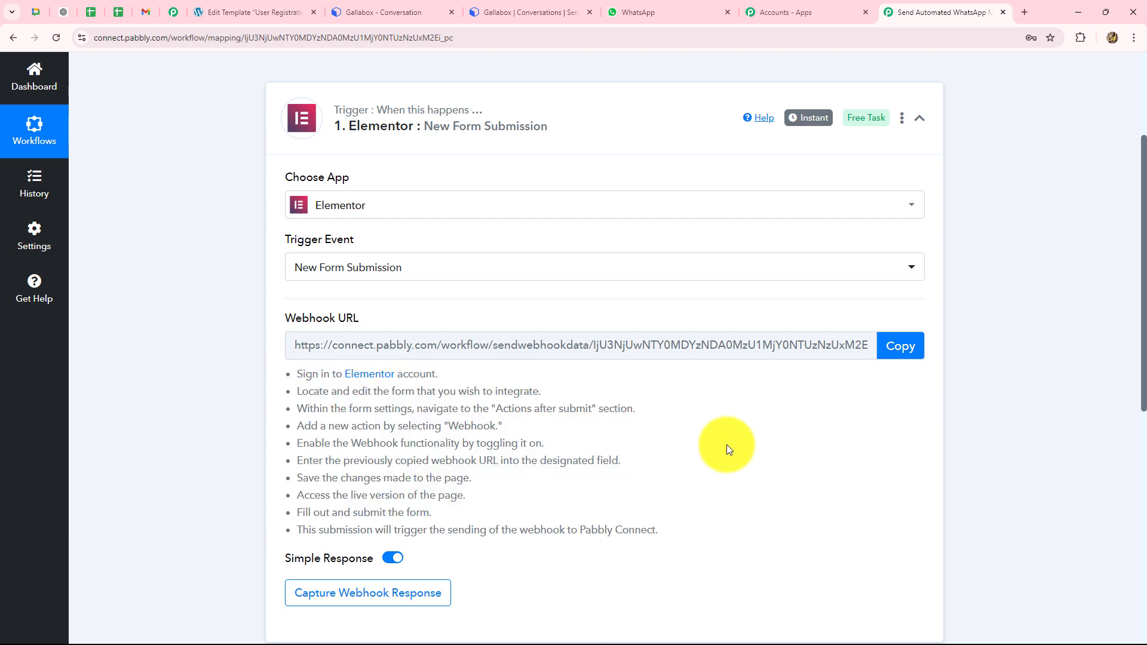
pyautogui.scroll(-3, 728, 445)
pyautogui.scroll(3, 727, 445)
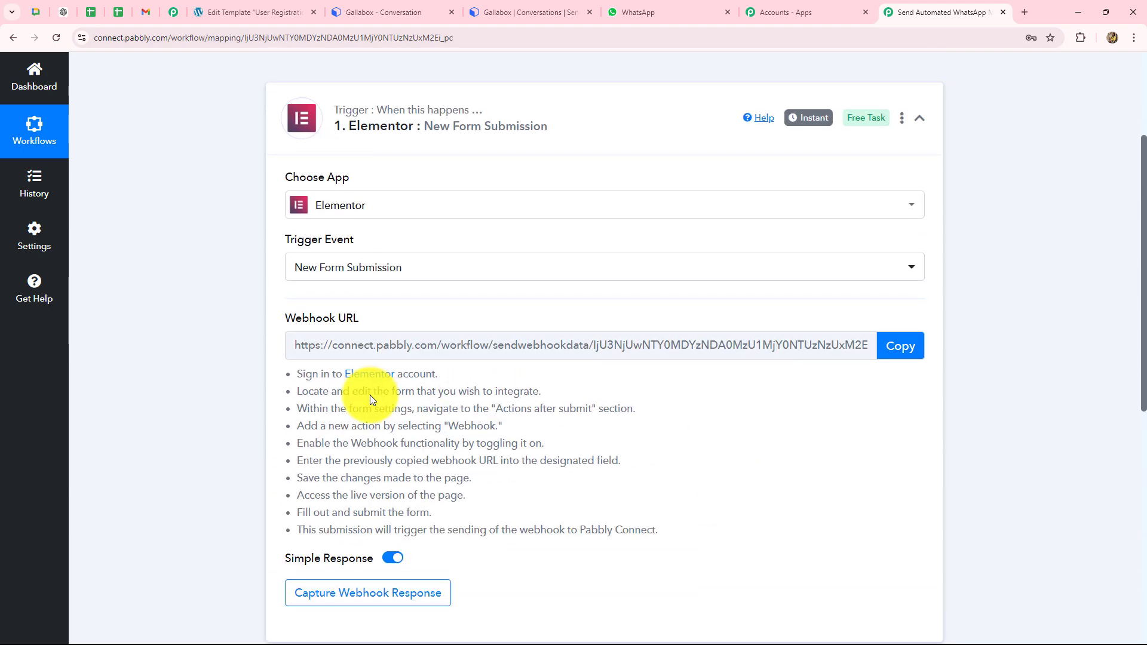
pyautogui.click(891, 339)
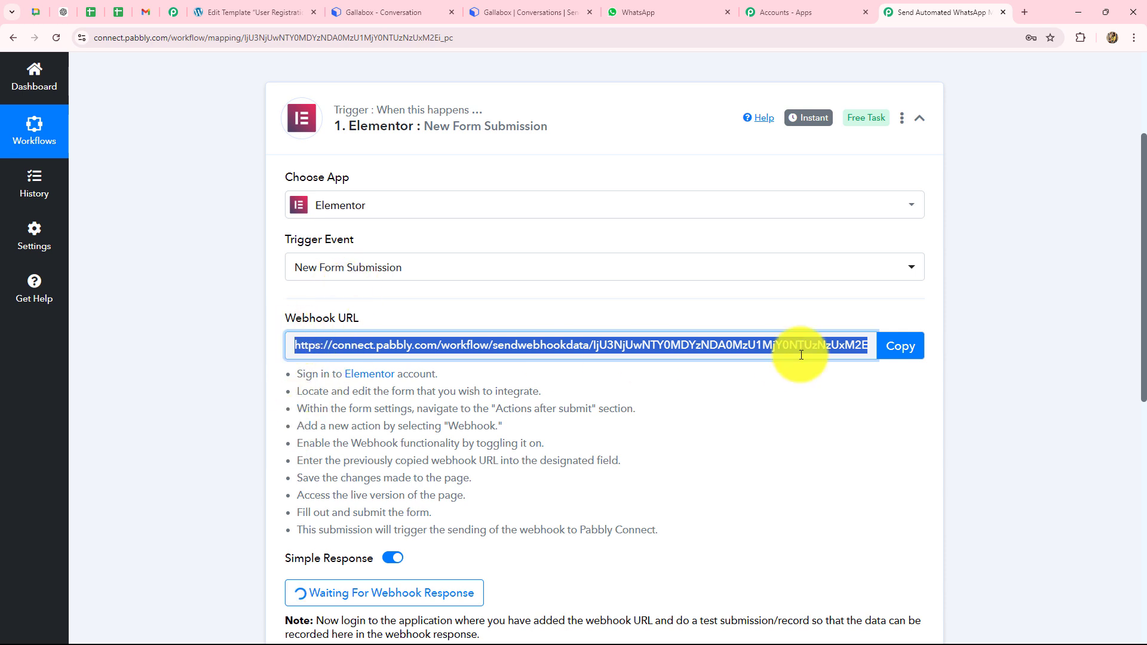
pyautogui.scroll(-2, 785, 403)
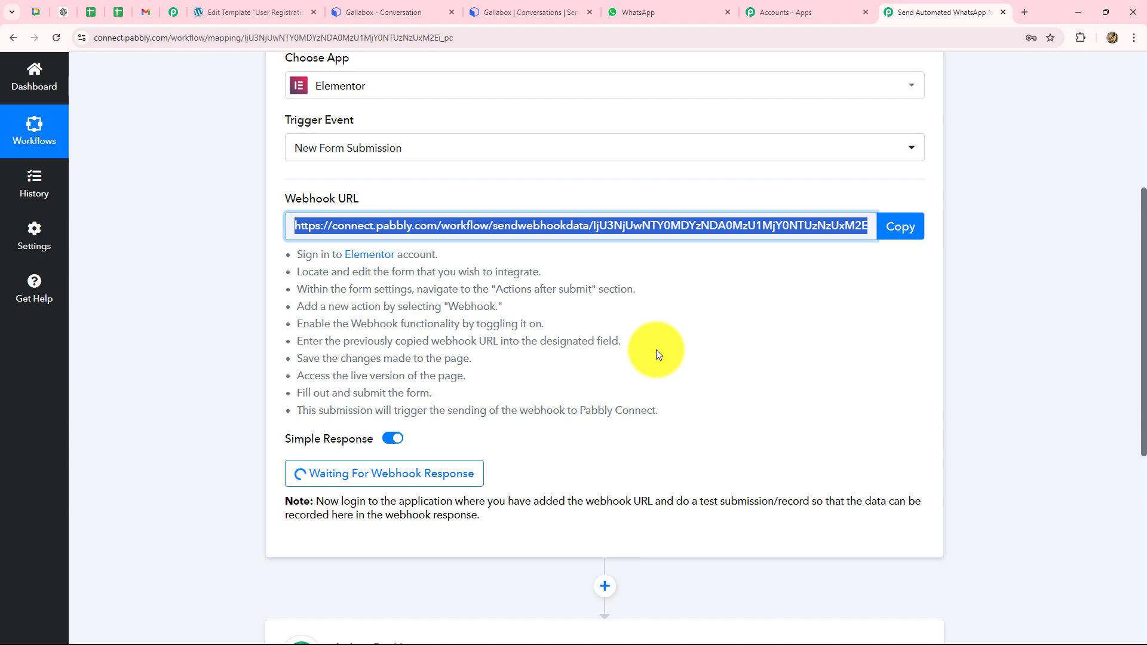
pyautogui.click(227, 7)
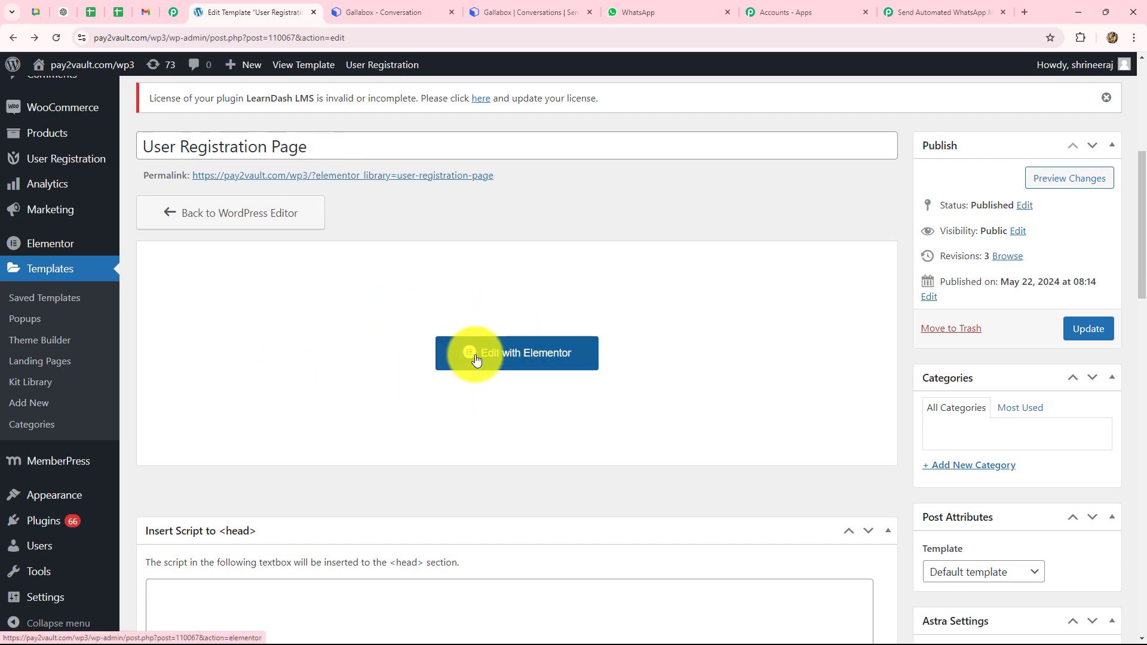
# Step: Open the User Registration Page template in Elementor to show its four-field registration form
pyautogui.click(540, 363)
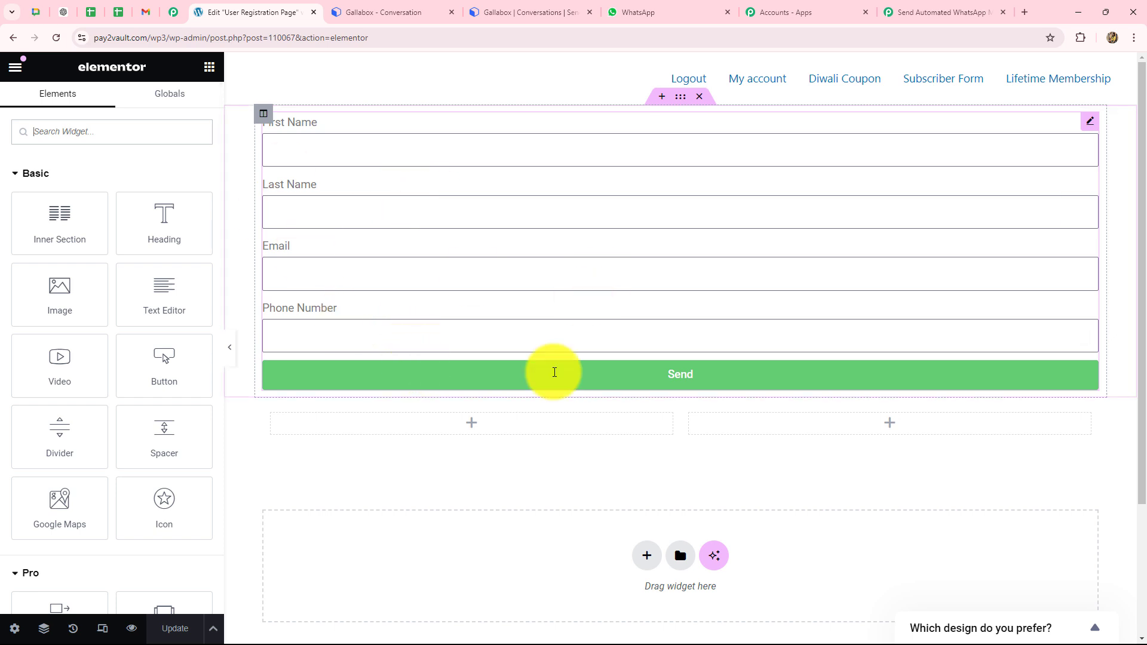
pyautogui.scroll(-5, 174, 435)
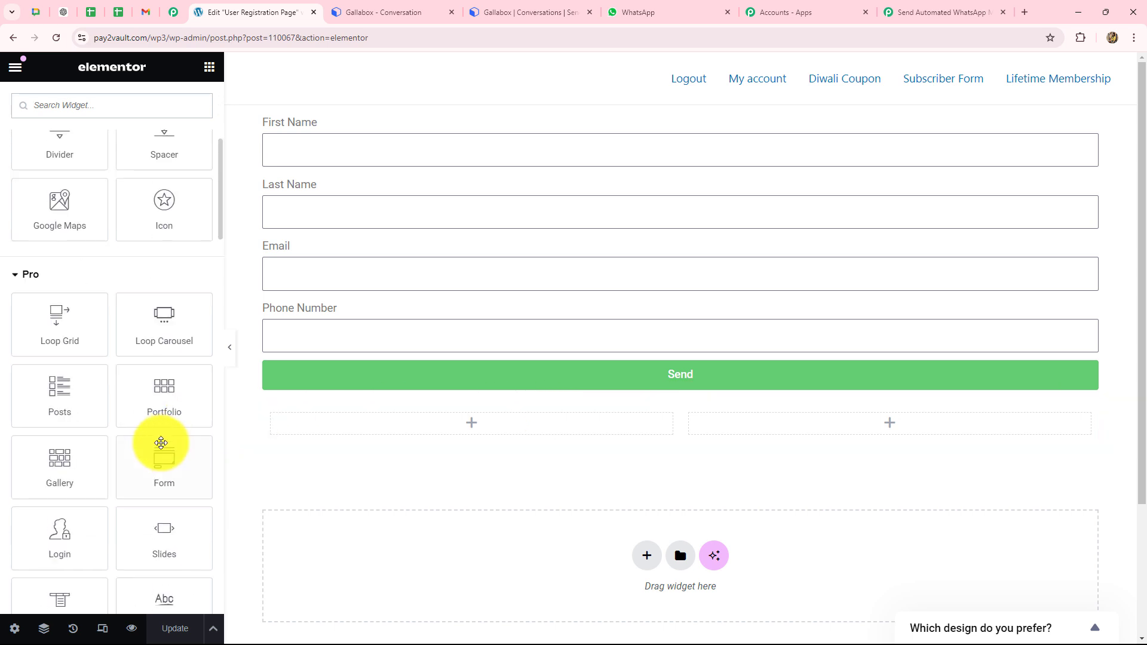
pyautogui.scroll(5, 161, 444)
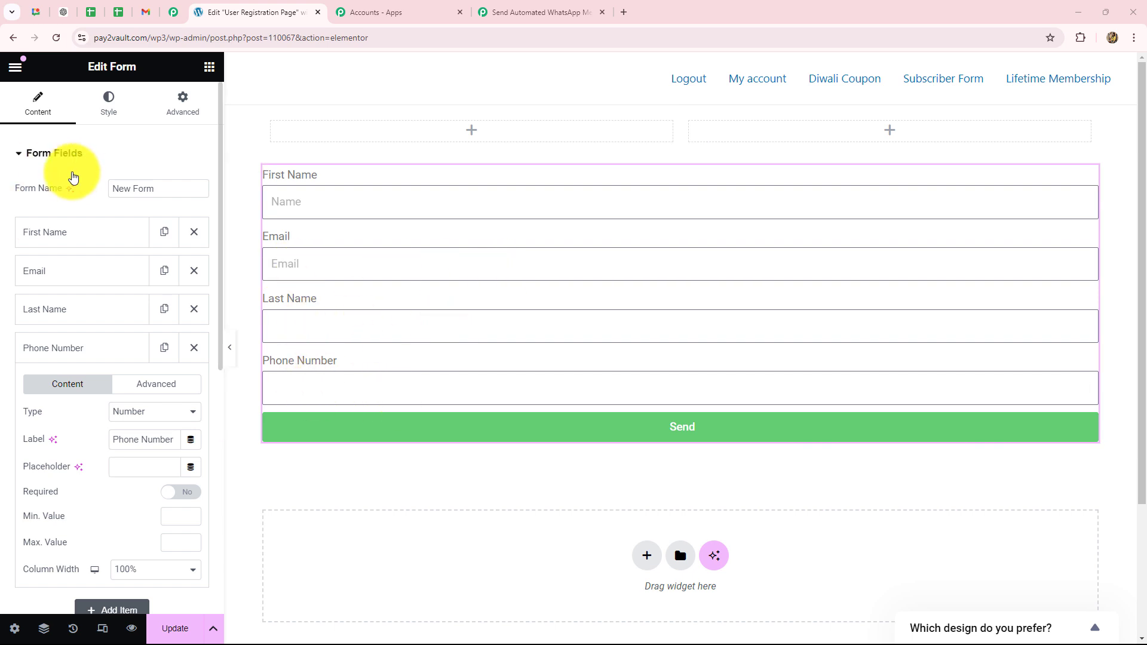
# Step: Add Webhook to the form's Actions After Submit
pyautogui.click(19, 154)
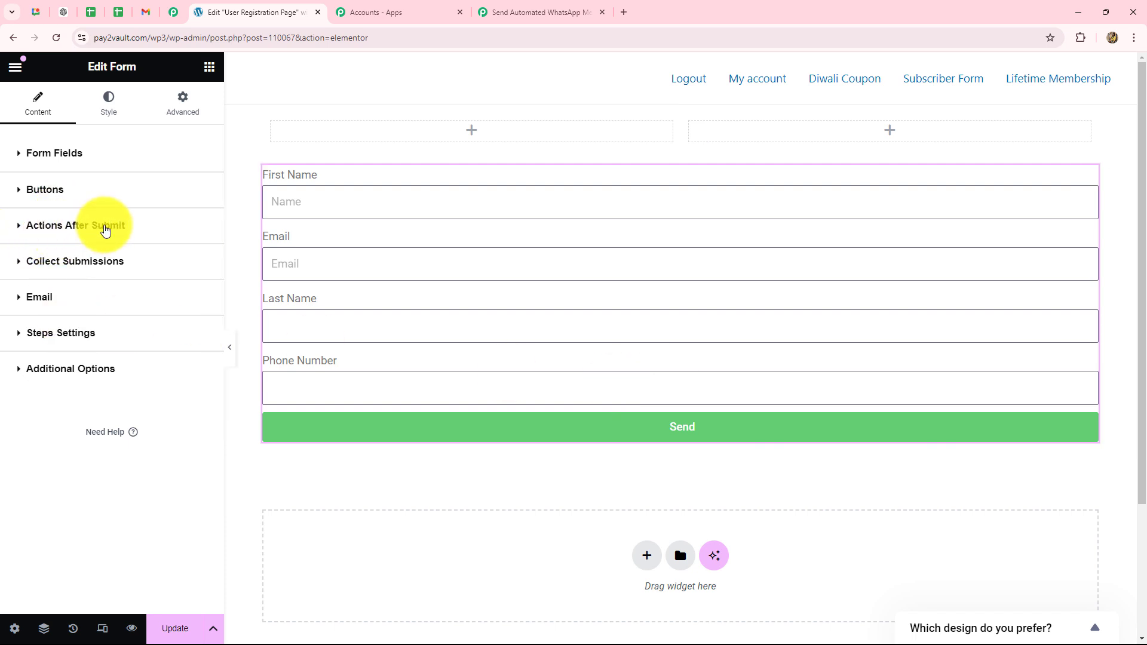
pyautogui.click(102, 233)
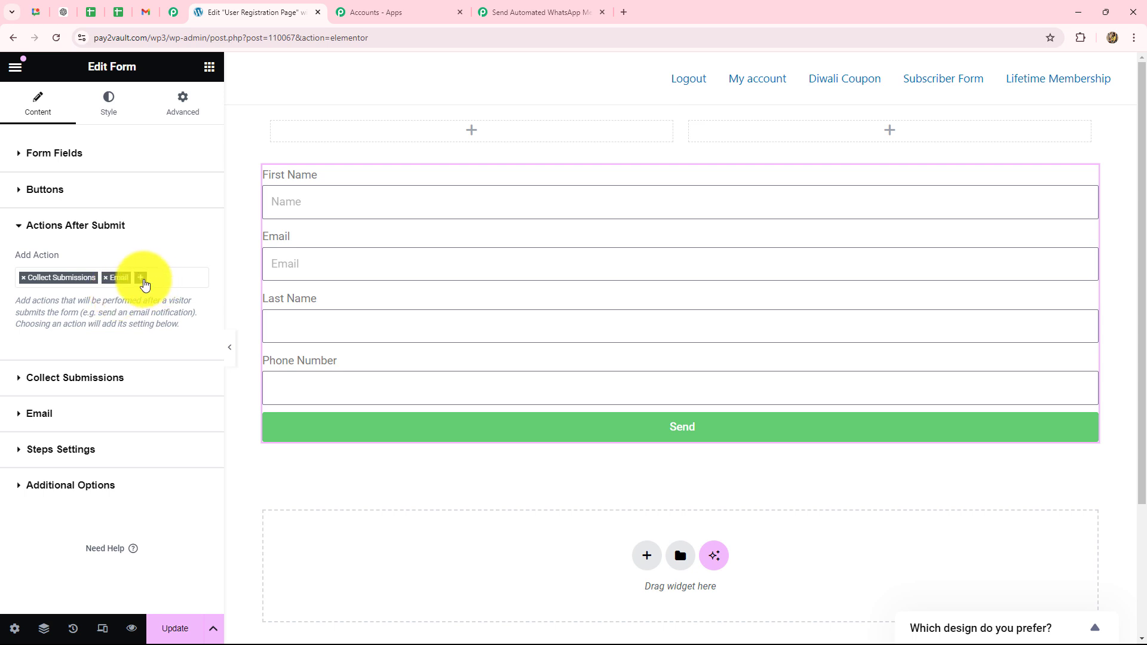
pyautogui.click(142, 278)
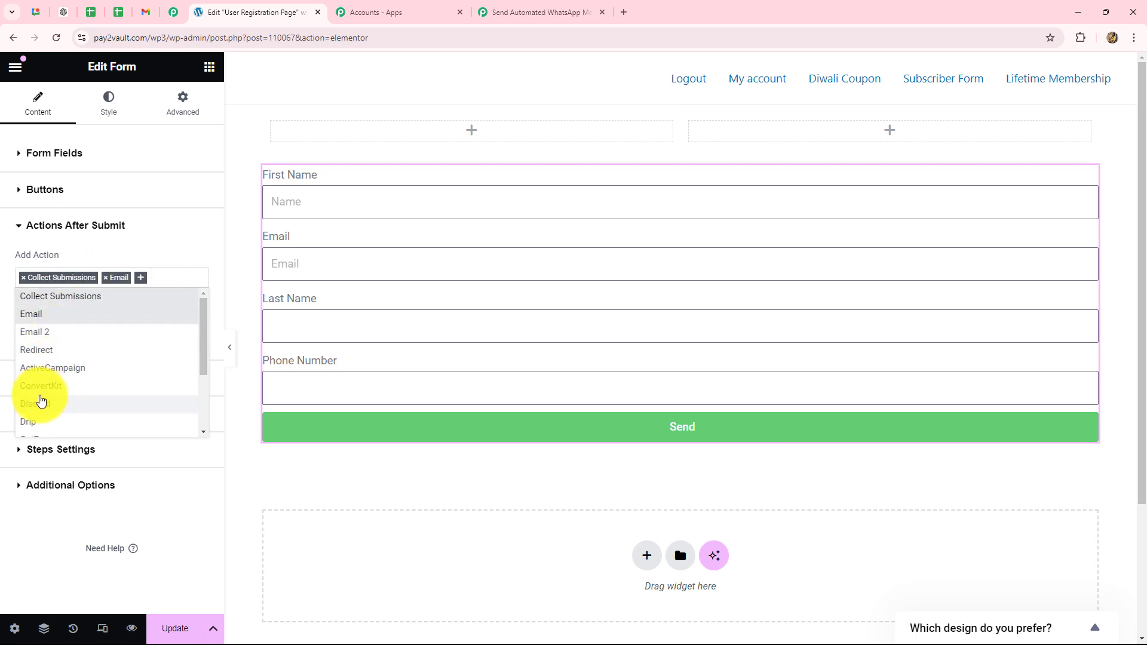
pyautogui.scroll(-1, 39, 396)
pyautogui.scroll(-1, 35, 417)
pyautogui.click(34, 413)
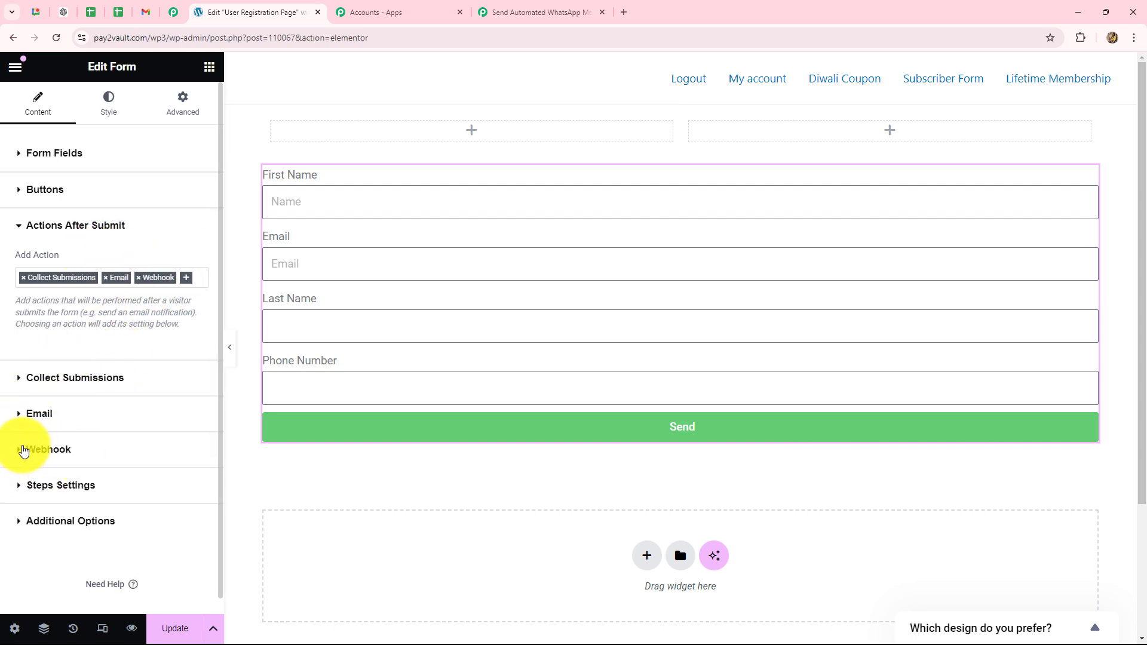
# Step: Paste the Pabbly webhook URL into the Webhook URL field, update, and preview the page
pyautogui.click(49, 450)
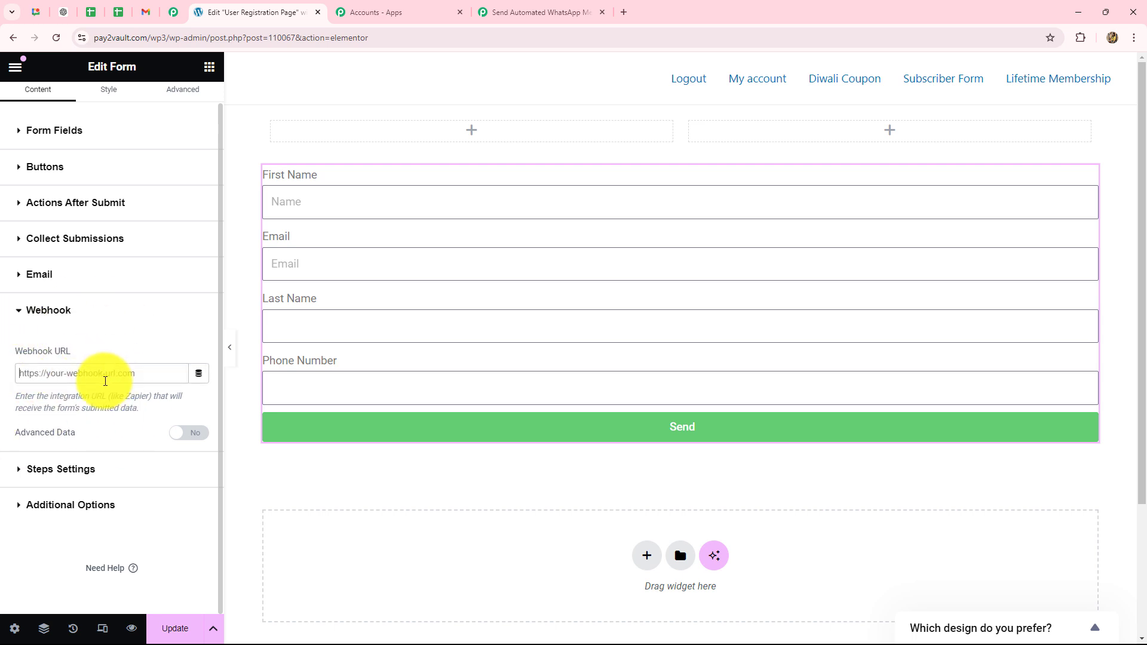
pyautogui.click(105, 381)
pyautogui.hotkey('ctrl', 'v')
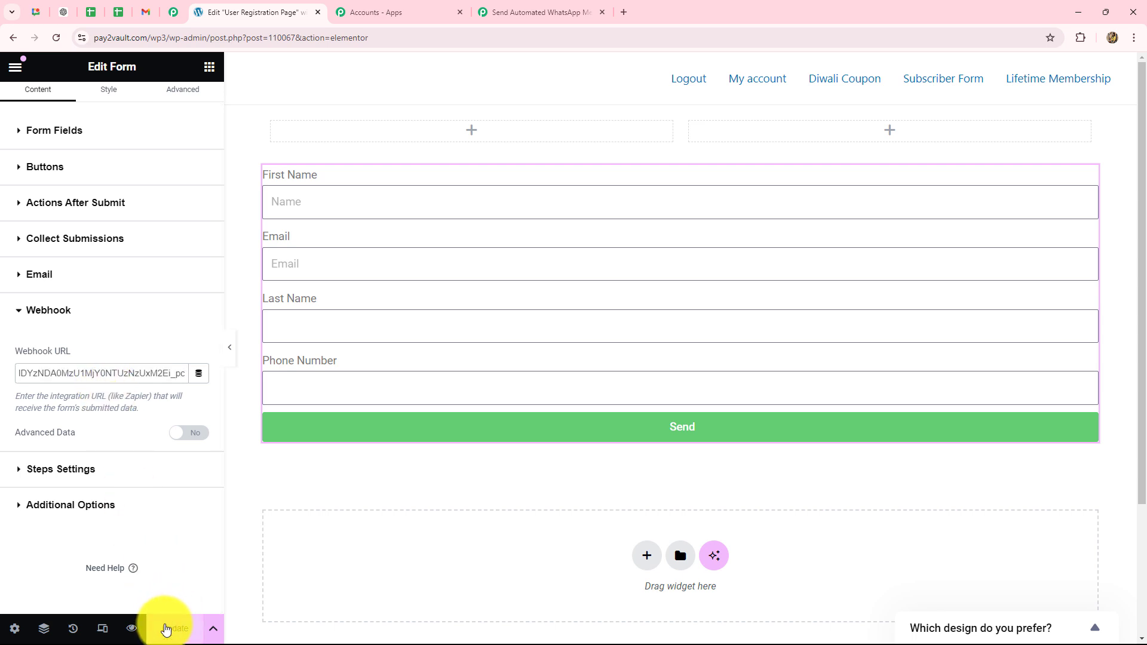
pyautogui.click(169, 627)
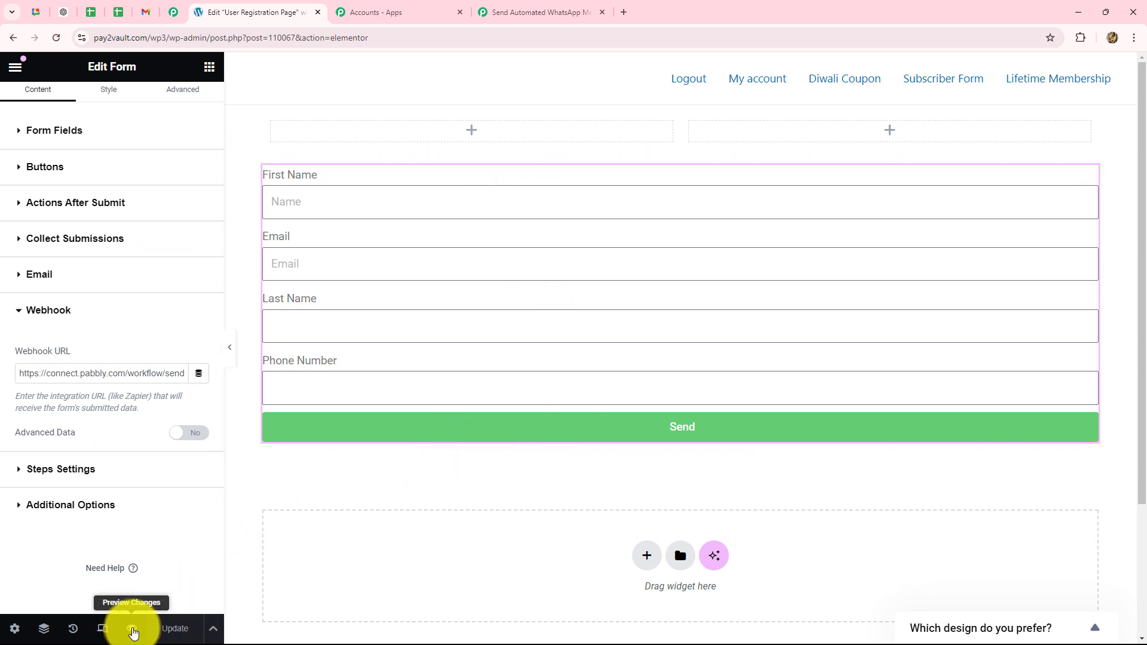
pyautogui.click(133, 631)
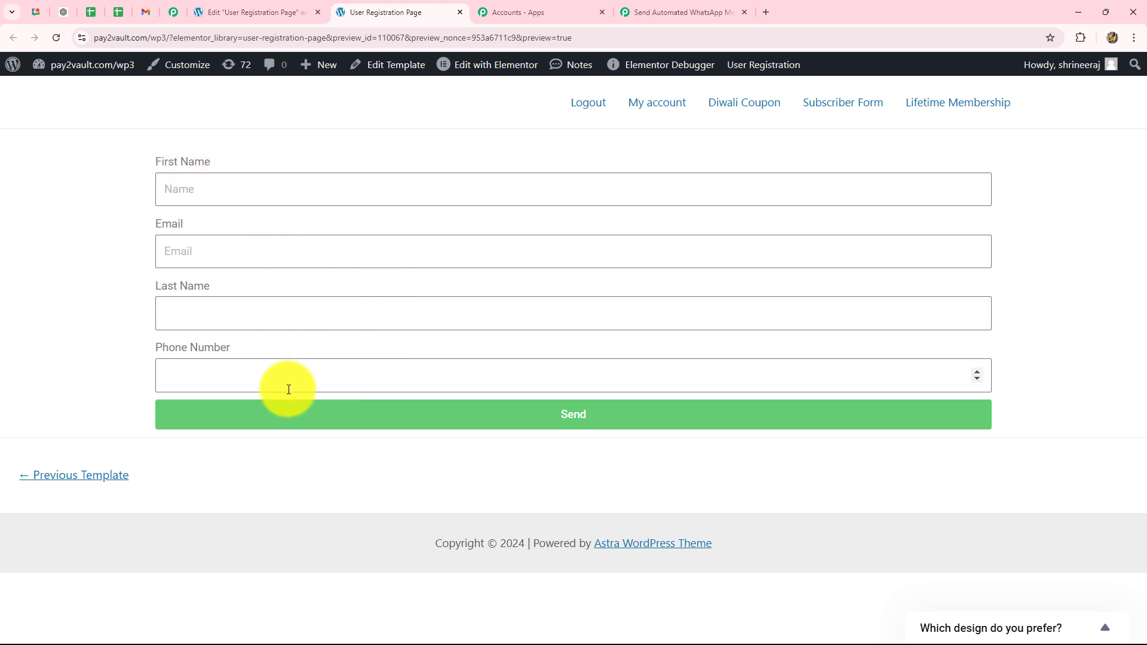
# Step: Submit the form as Dummy User with a test email and phone number
pyautogui.click(209, 193)
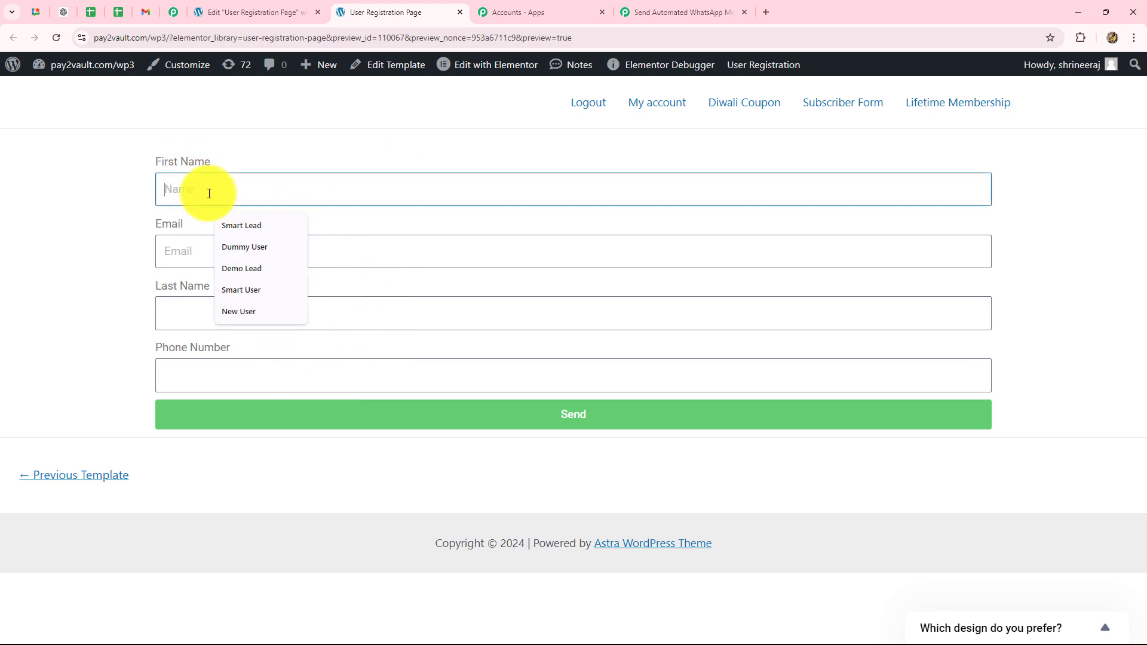
pyautogui.click(245, 250)
pyautogui.click(231, 258)
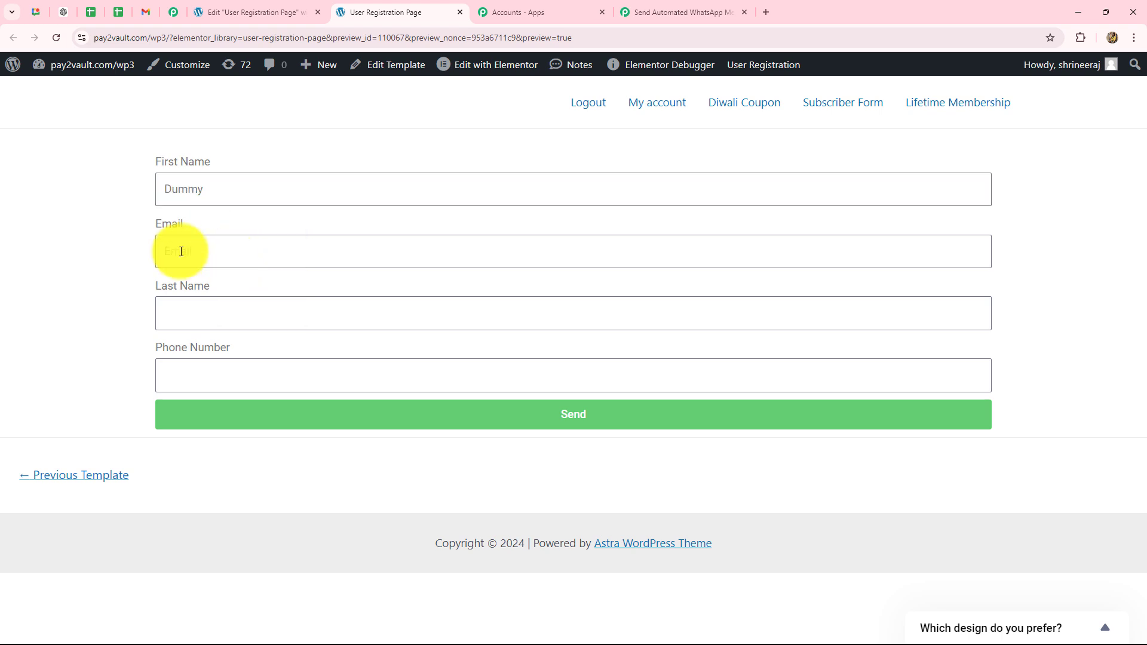
pyautogui.click(260, 290)
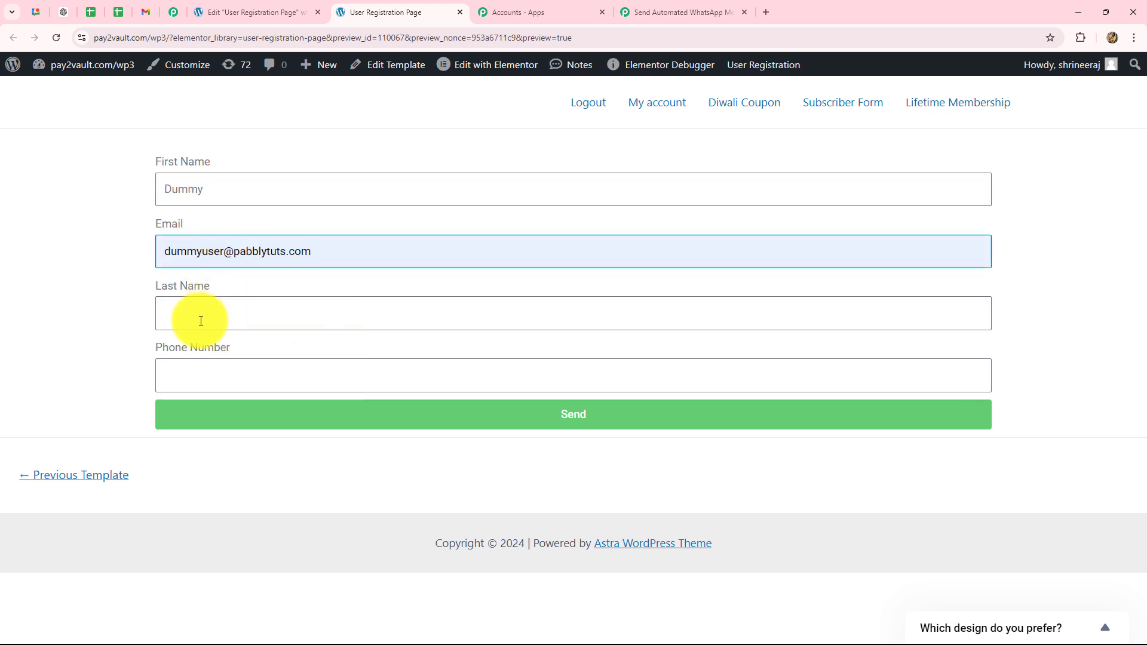
pyautogui.write('User')
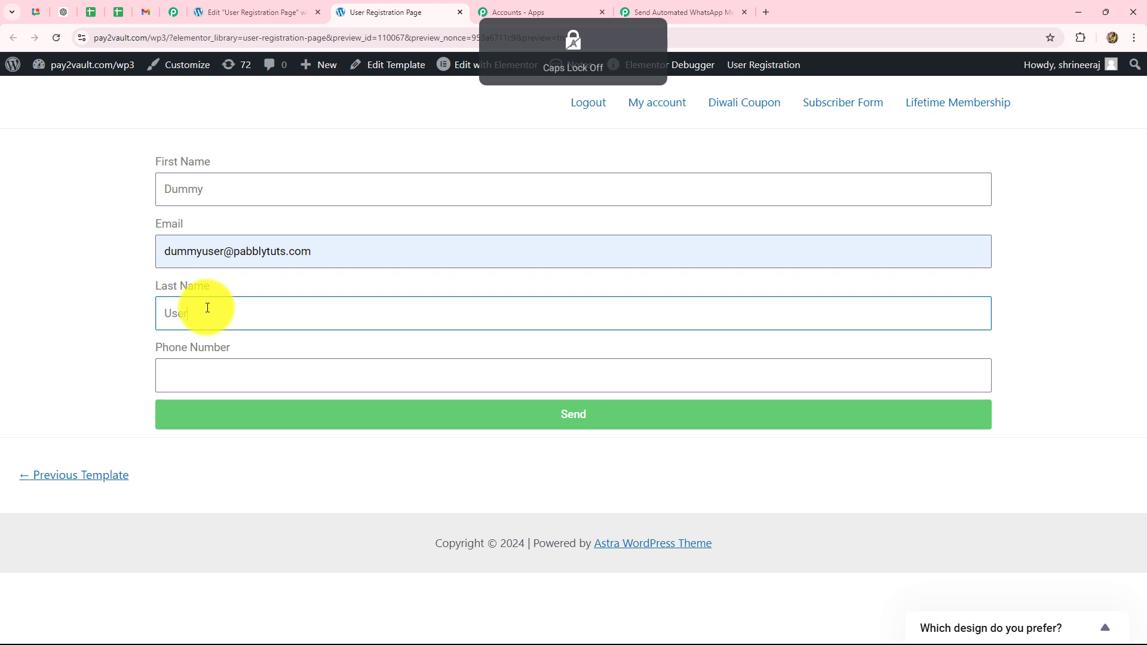
pyautogui.click(185, 363)
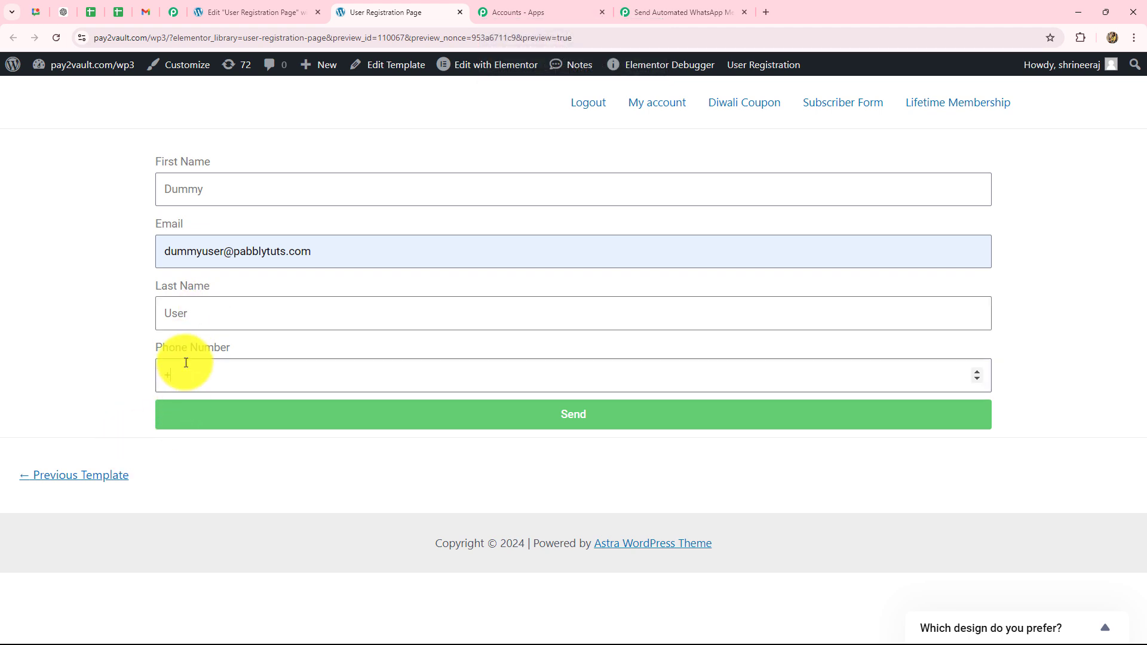
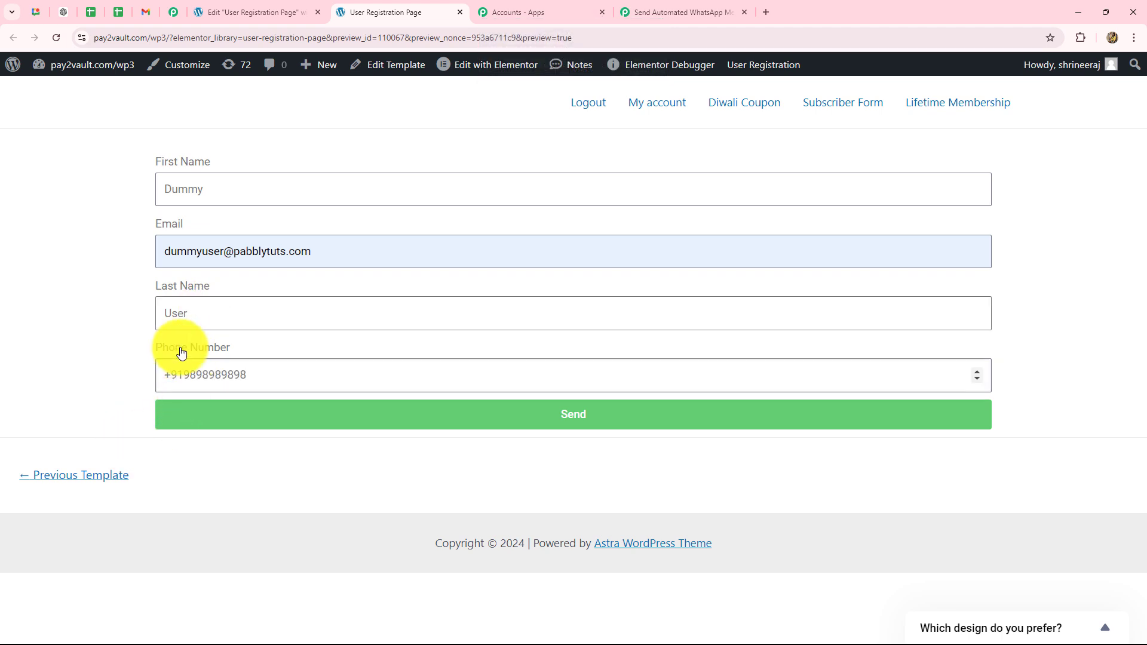
pyautogui.click(192, 421)
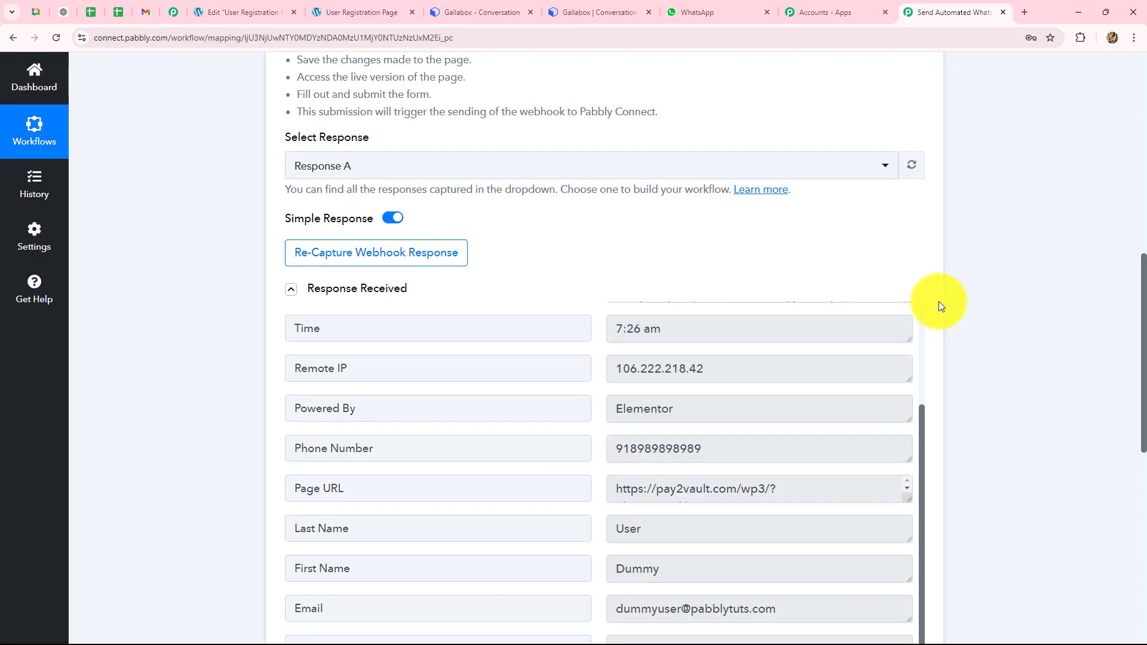
# Step: Inspect the captured Form Name and the next submitted values under Response Received
pyautogui.scroll(-3, 1094, 377)
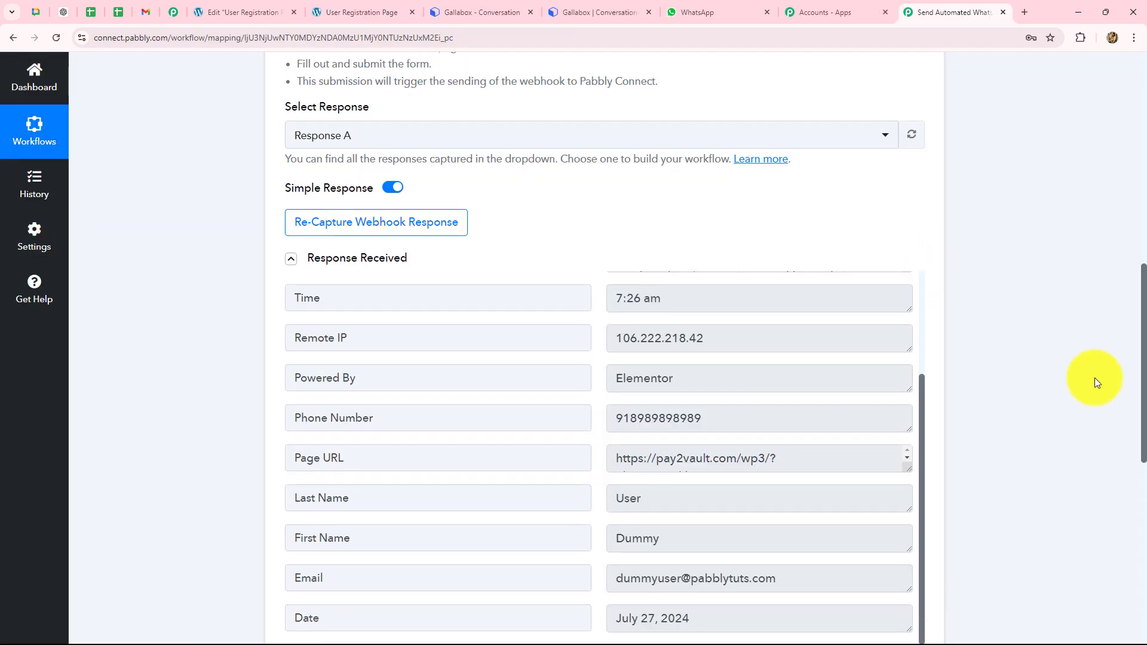
pyautogui.scroll(2, 818, 408)
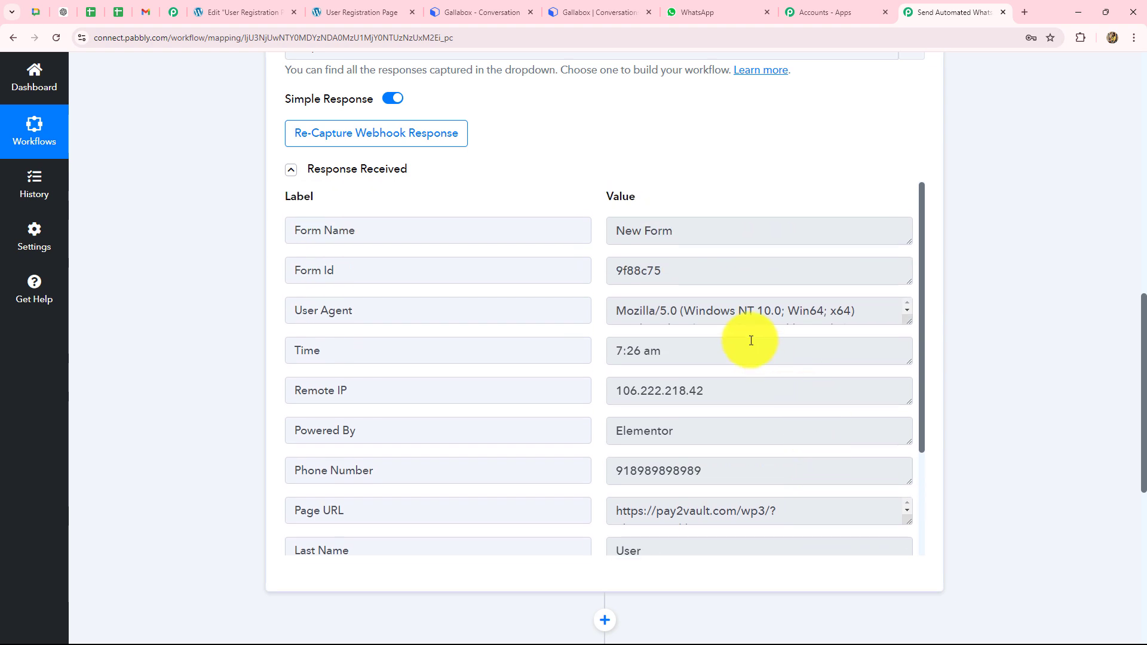
pyautogui.moveTo(681, 231); pyautogui.dragTo(613, 231)
pyautogui.scroll(-2, 697, 353)
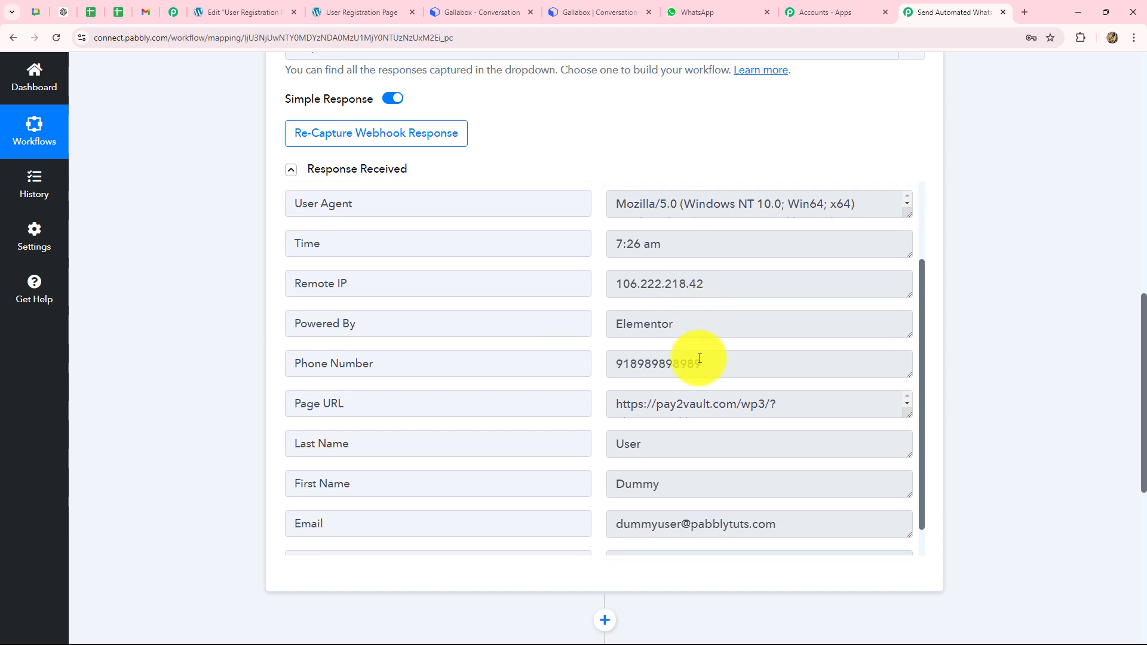
pyautogui.moveTo(711, 338); pyautogui.dragTo(584, 346)
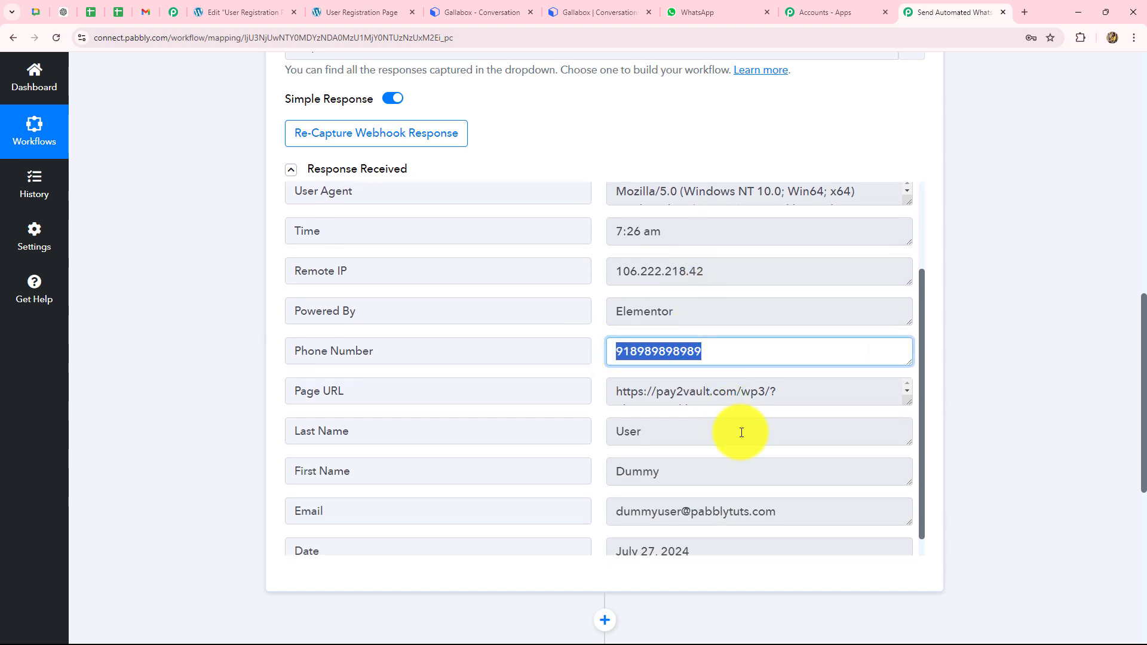
pyautogui.scroll(-1, 743, 430)
# Step: Check the captured First Name, Last Name, Email, Date and Time values, then view Gallabox analytics
pyautogui.click(687, 451)
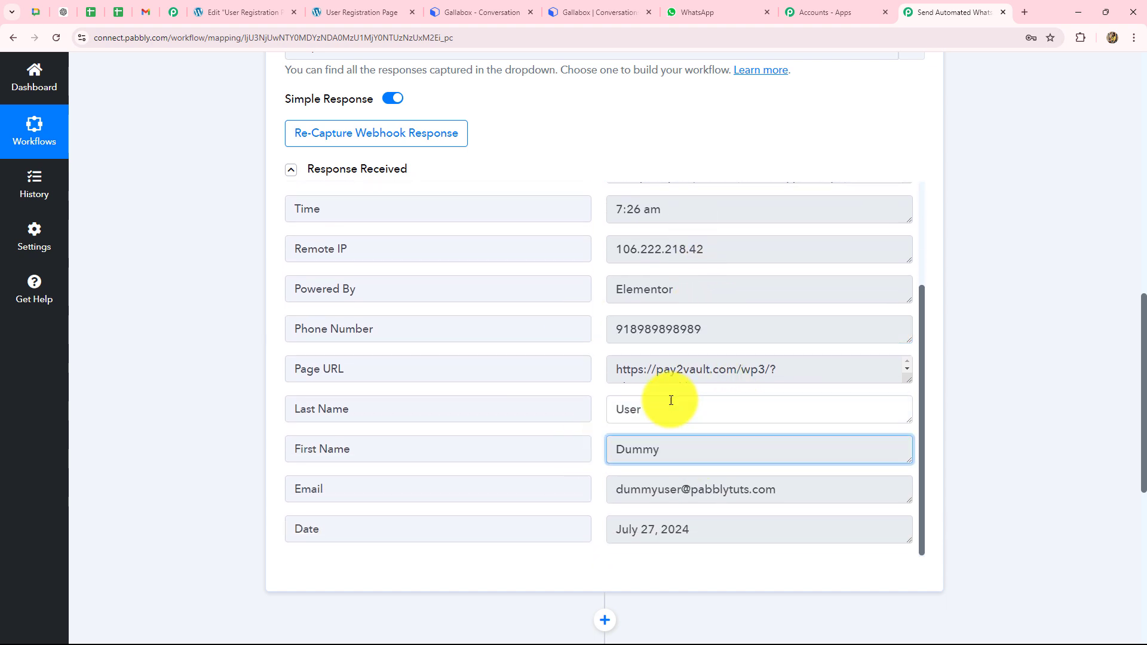
pyautogui.moveTo(670, 400); pyautogui.dragTo(612, 412)
pyautogui.moveTo(794, 494); pyautogui.dragTo(619, 514)
pyautogui.moveTo(722, 532); pyautogui.dragTo(568, 534)
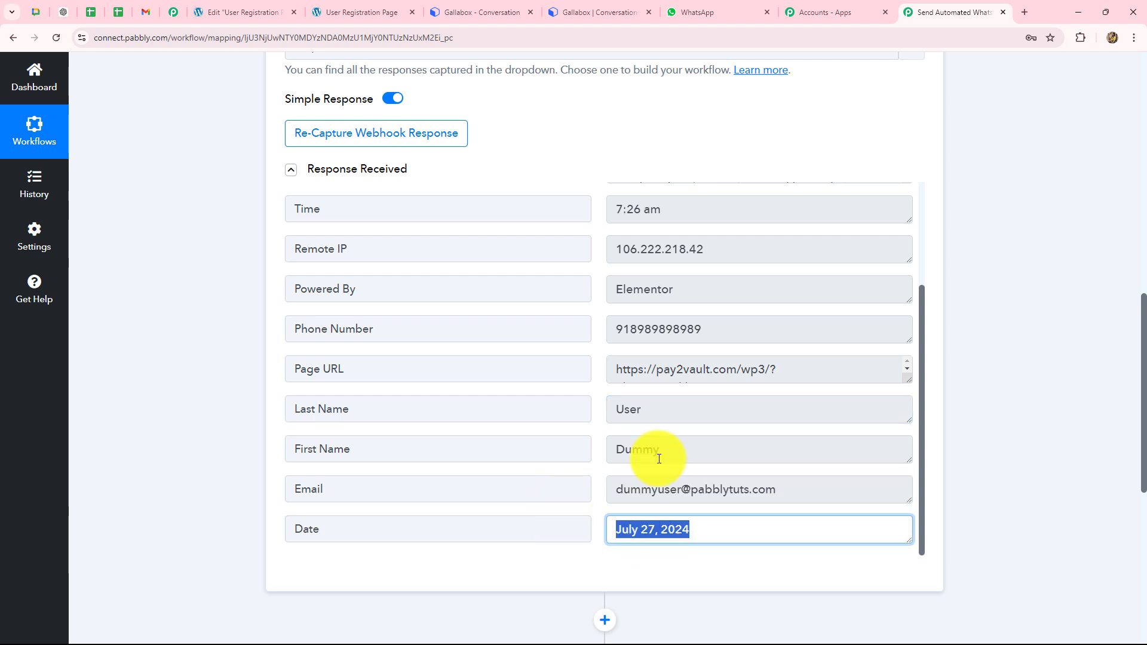
pyautogui.moveTo(675, 209); pyautogui.dragTo(567, 214)
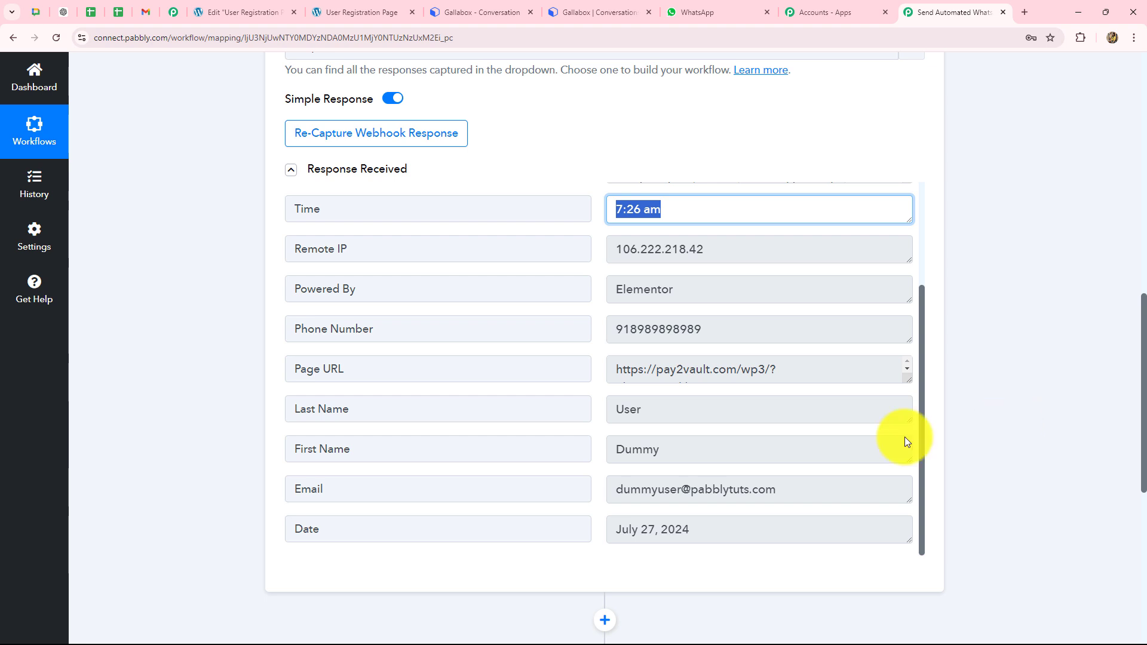
pyautogui.moveTo(615, 410); pyautogui.dragTo(645, 411)
pyautogui.moveTo(779, 491); pyautogui.dragTo(609, 491)
pyautogui.moveTo(683, 448); pyautogui.dragTo(589, 456)
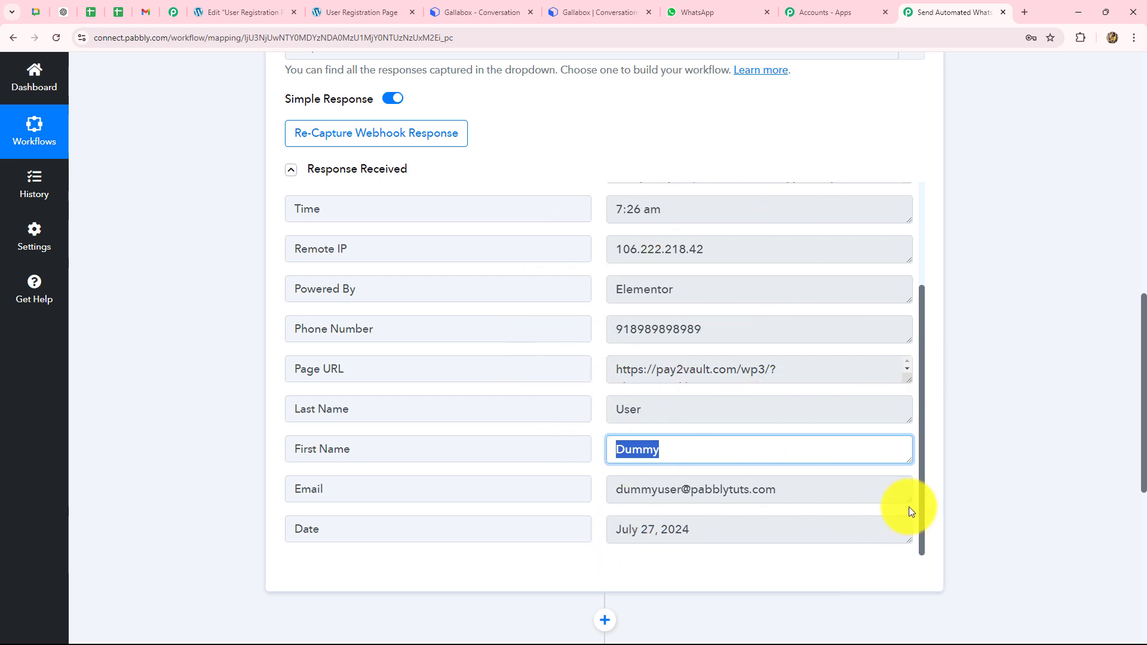
pyautogui.click(486, 16)
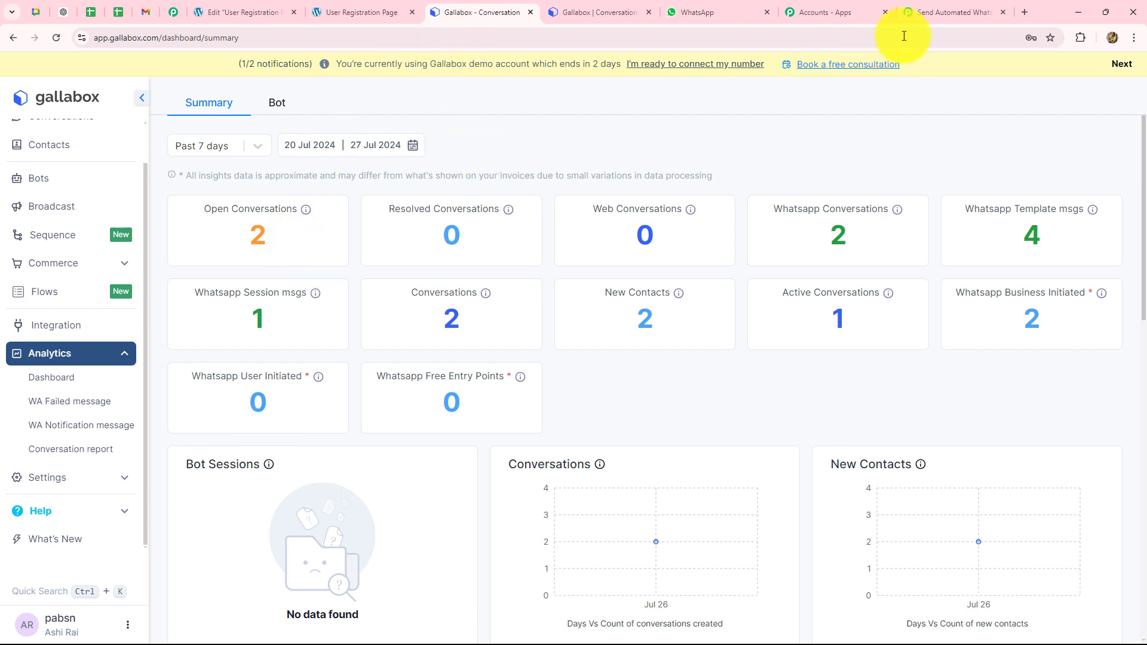
# Step: Set the second workflow step's app to Gallabox by searching 'Gall'
pyautogui.click(937, 13)
pyautogui.scroll(-8, 180, 403)
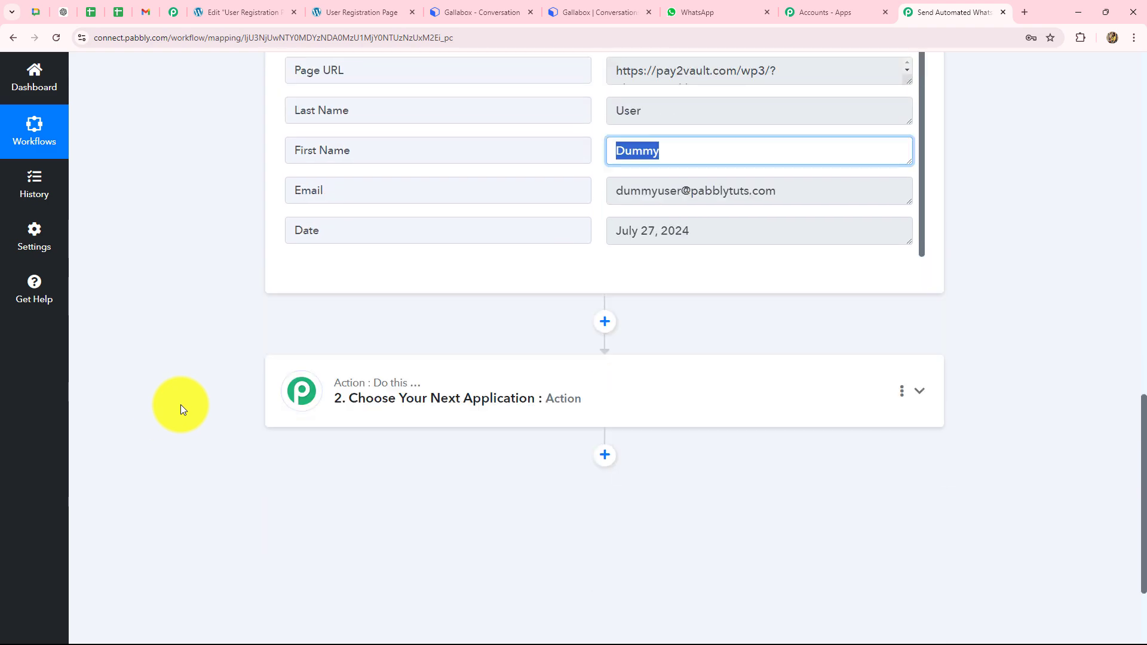
pyautogui.click(370, 252)
pyautogui.scroll(4, 317, 281)
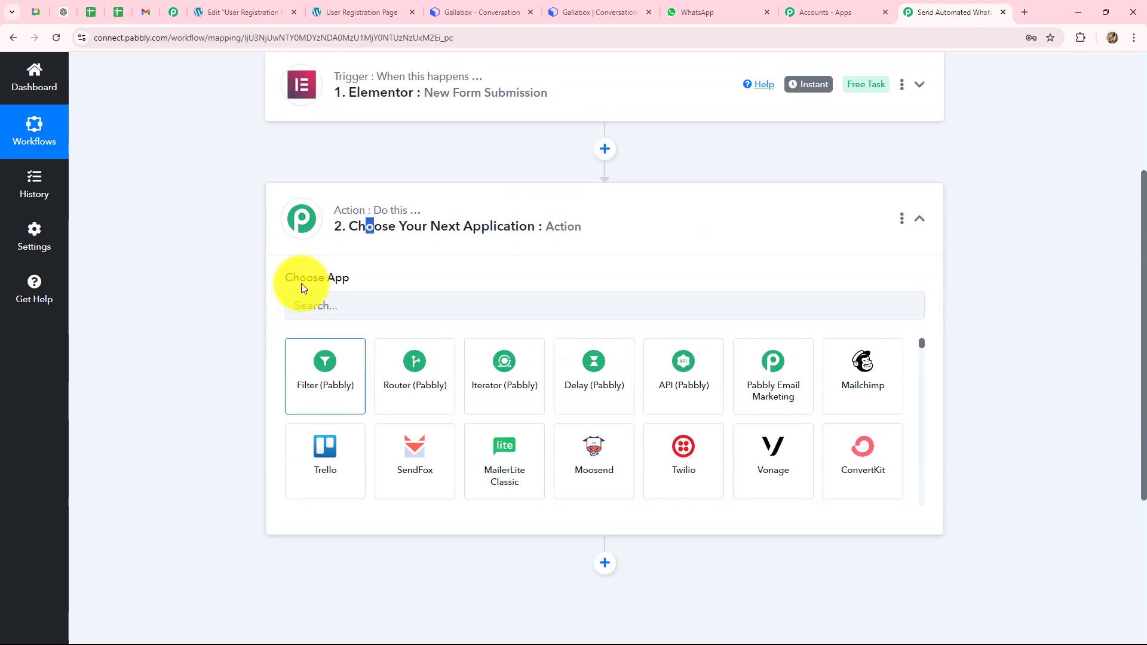
pyautogui.click(305, 306)
pyautogui.press('capslock')
pyautogui.write('Gall')
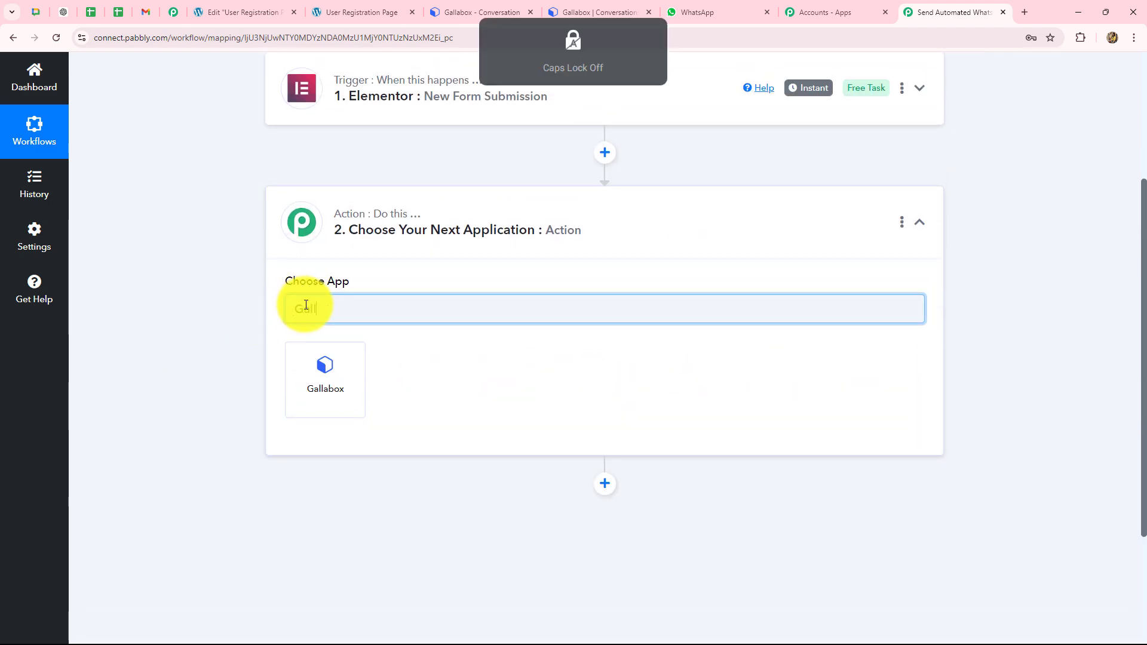
pyautogui.click(324, 378)
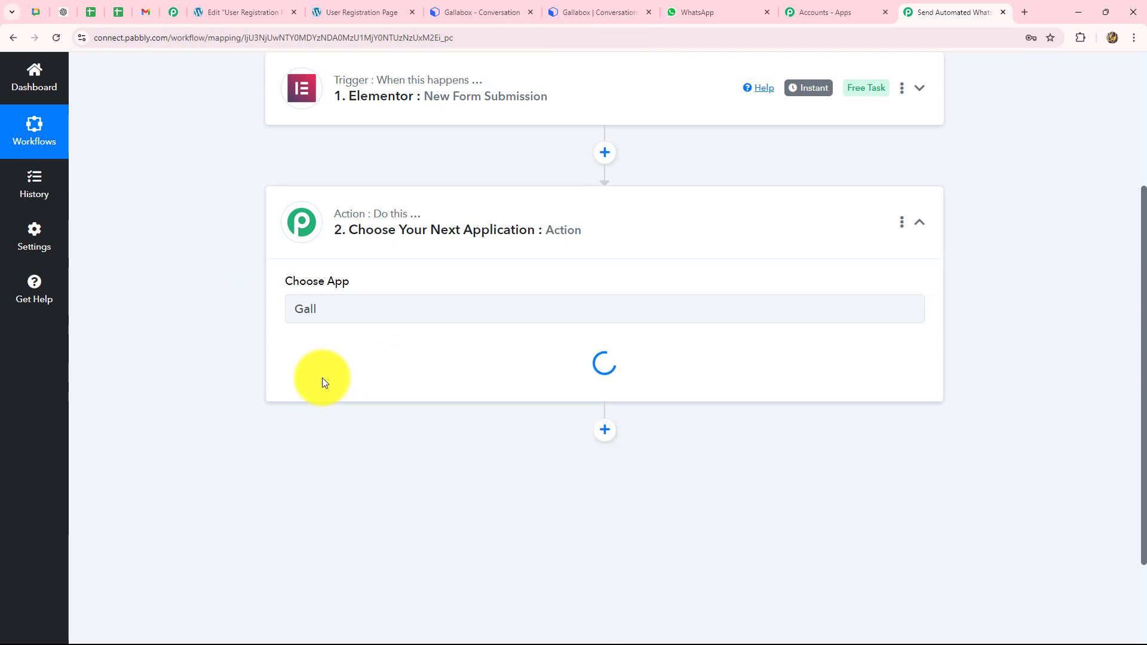
# Step: Choose the Send Template Text Message event and add a new Gallabox connection
pyautogui.click(319, 381)
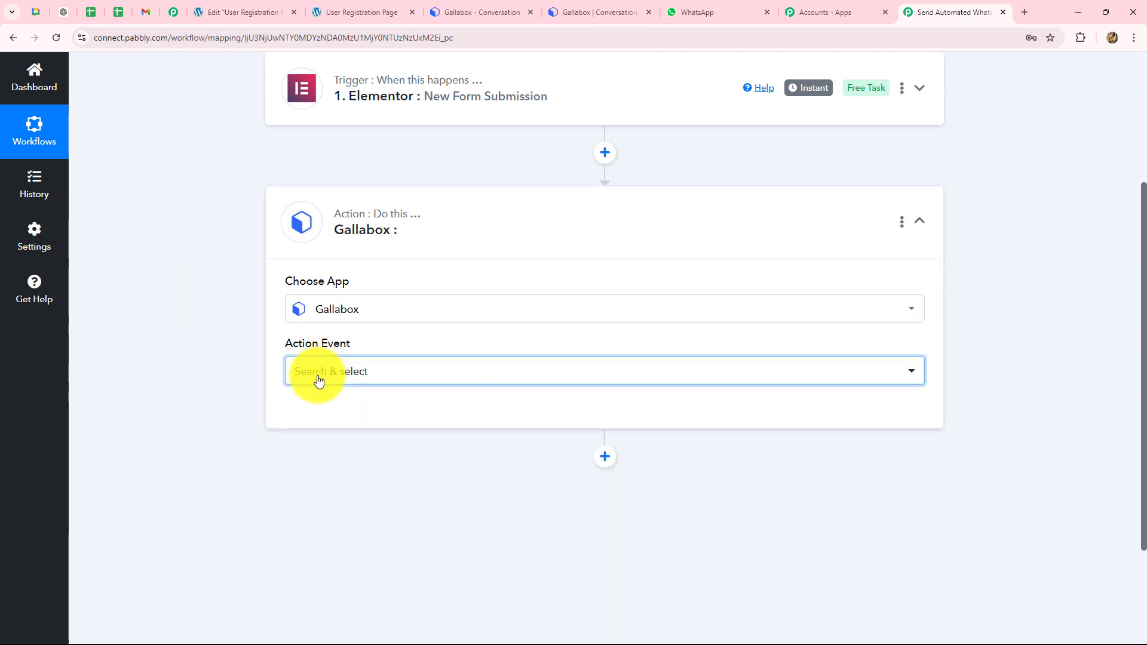
pyautogui.click(317, 454)
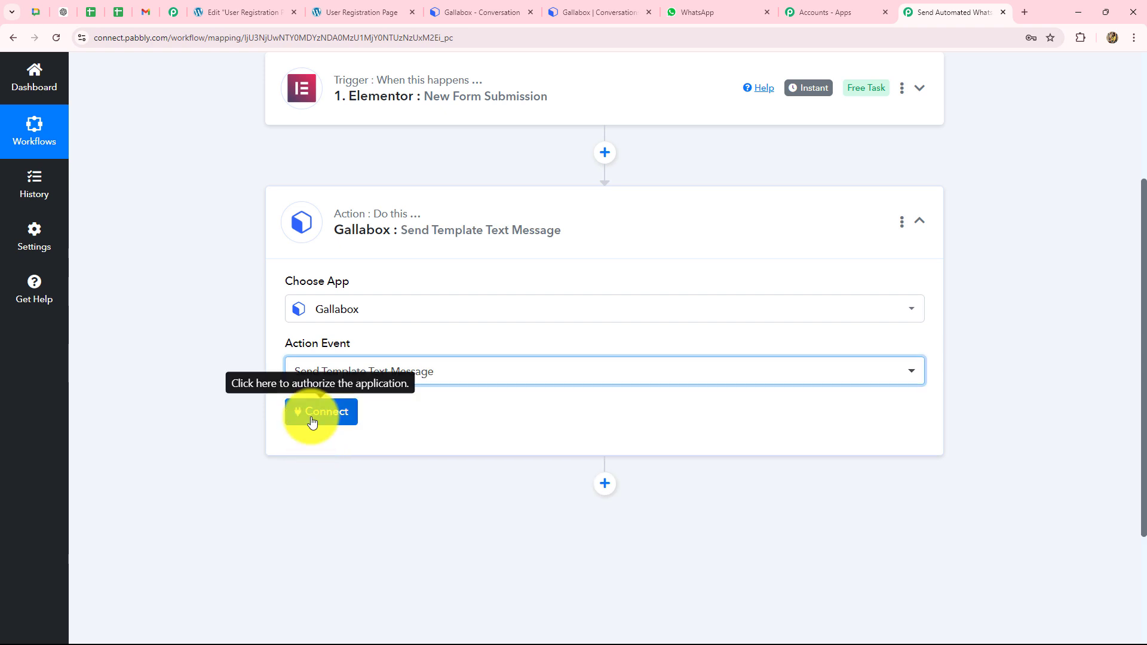
pyautogui.click(308, 413)
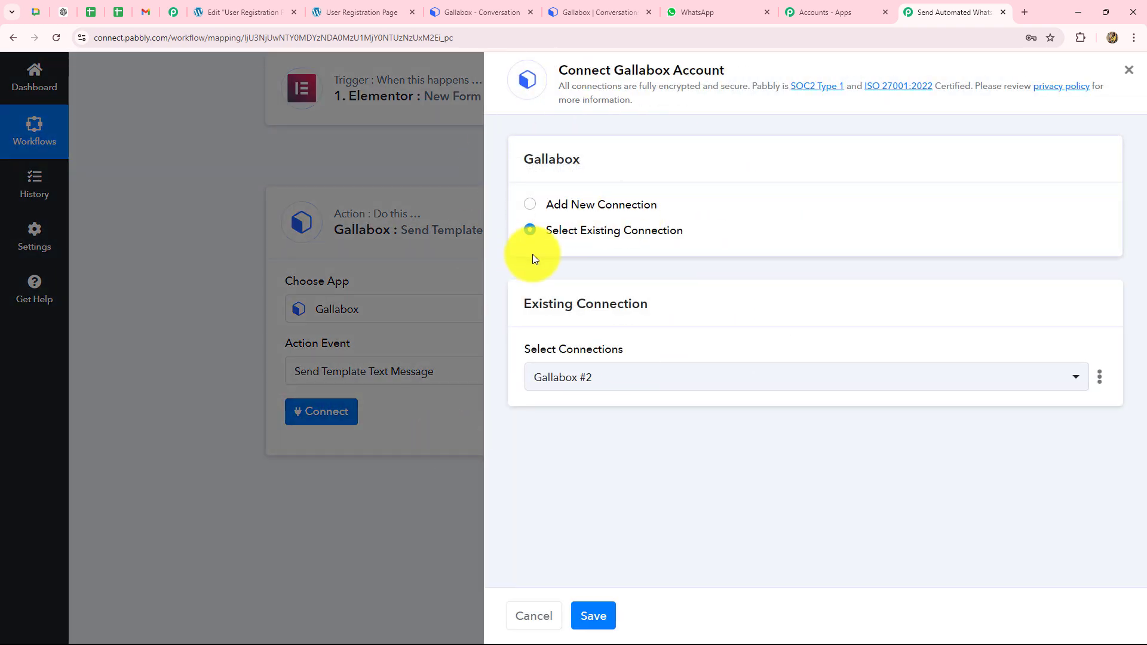
pyautogui.click(466, 10)
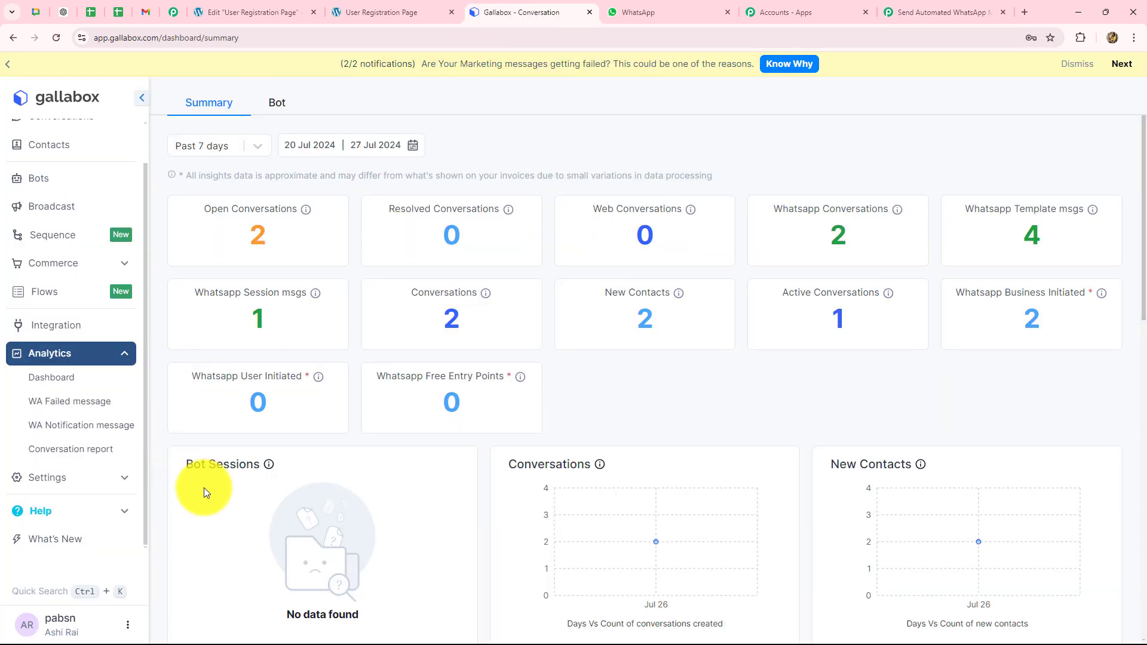
pyautogui.click(908, 9)
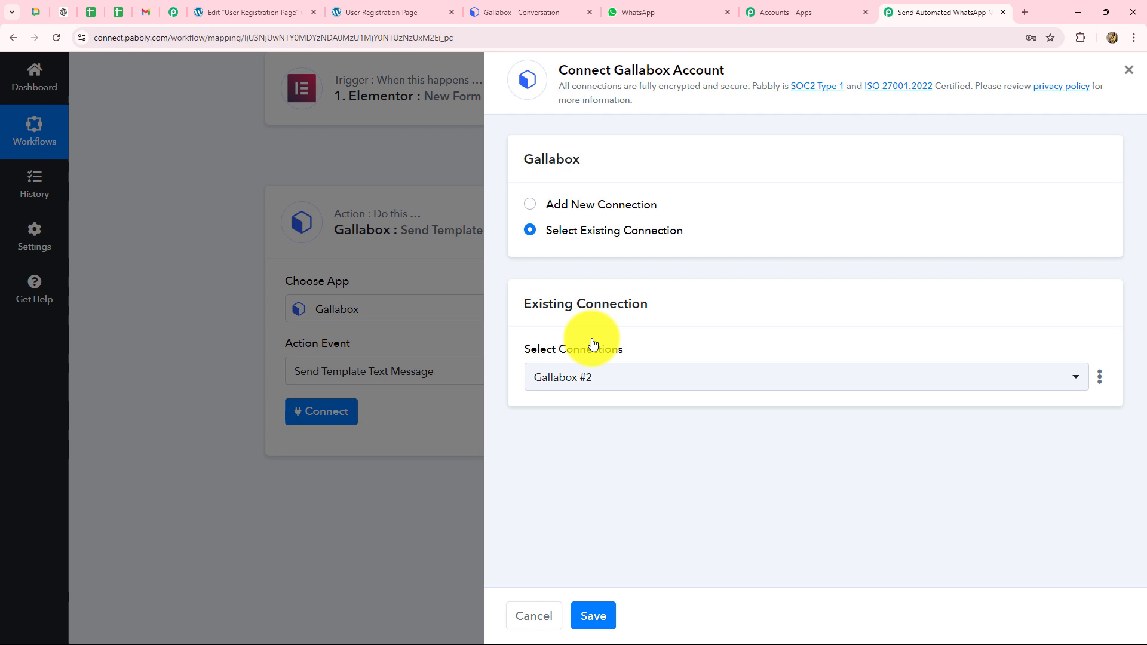
pyautogui.click(535, 206)
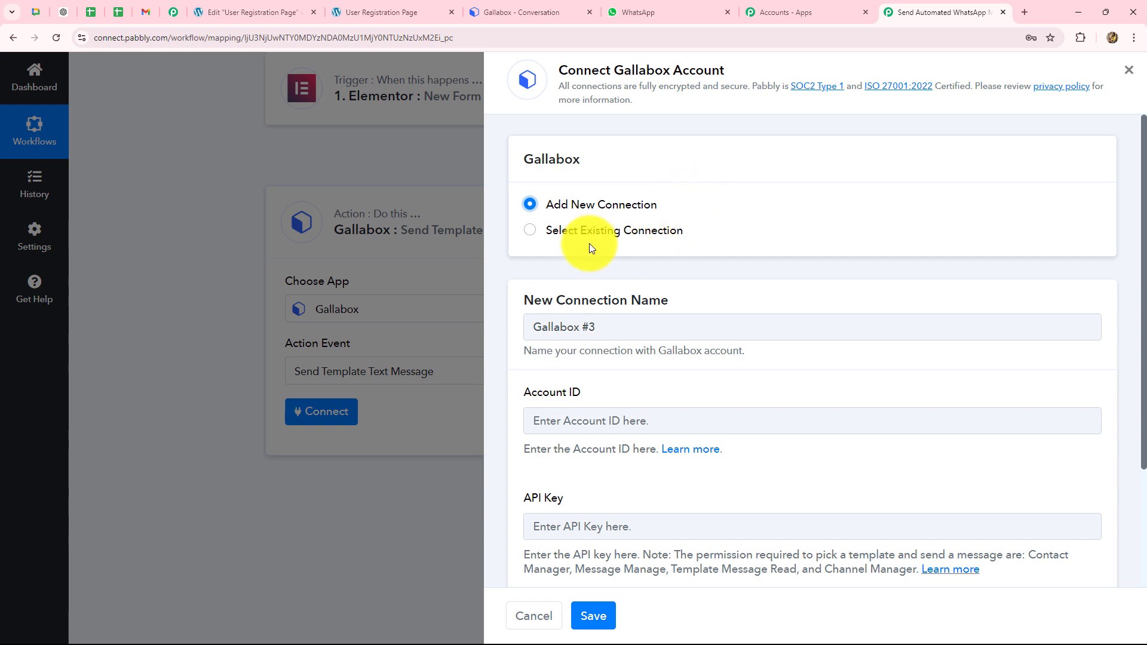
# Step: Copy the account ID from Gallabox Account Details into the connection's Account ID field
pyautogui.scroll(-3, 672, 248)
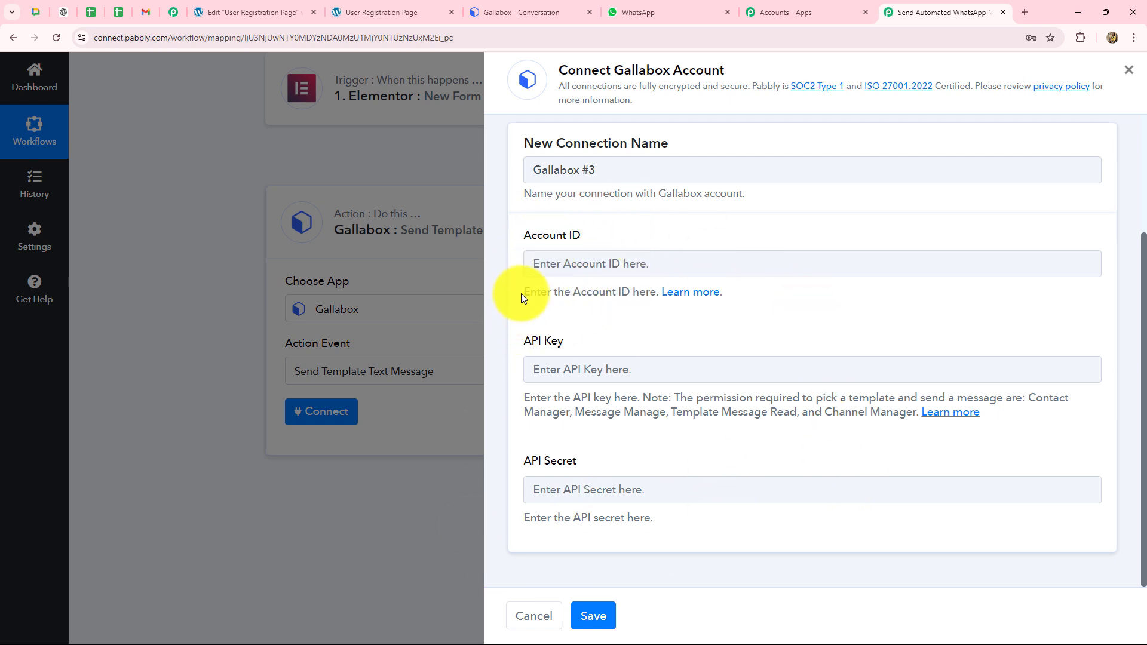
pyautogui.moveTo(520, 293); pyautogui.dragTo(734, 301)
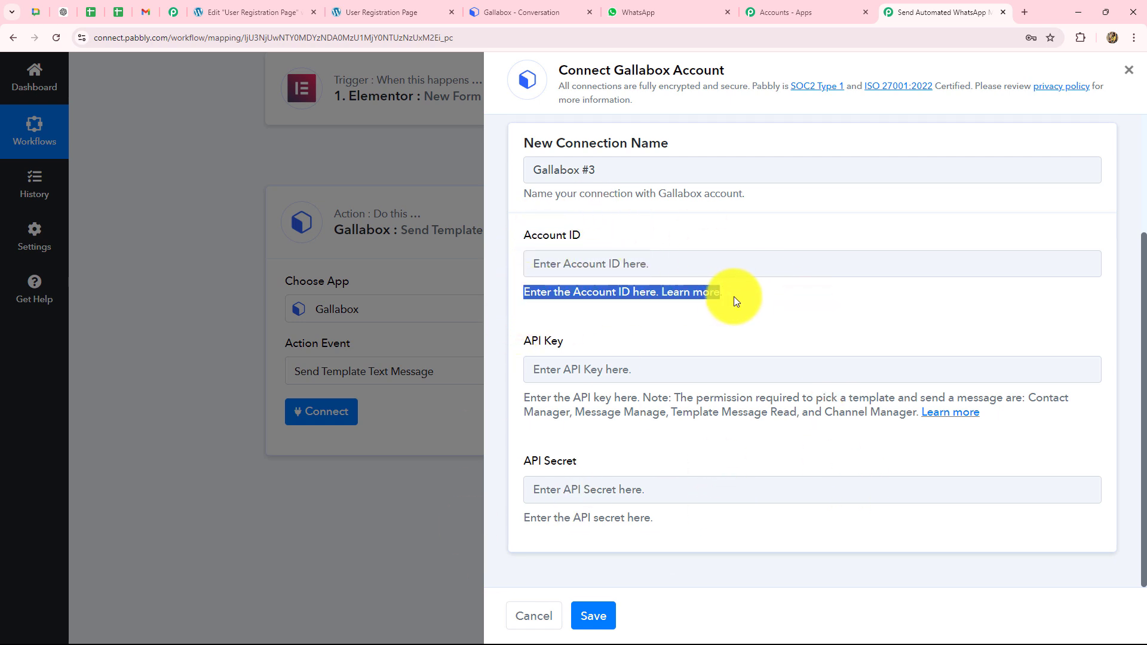
pyautogui.click(702, 338)
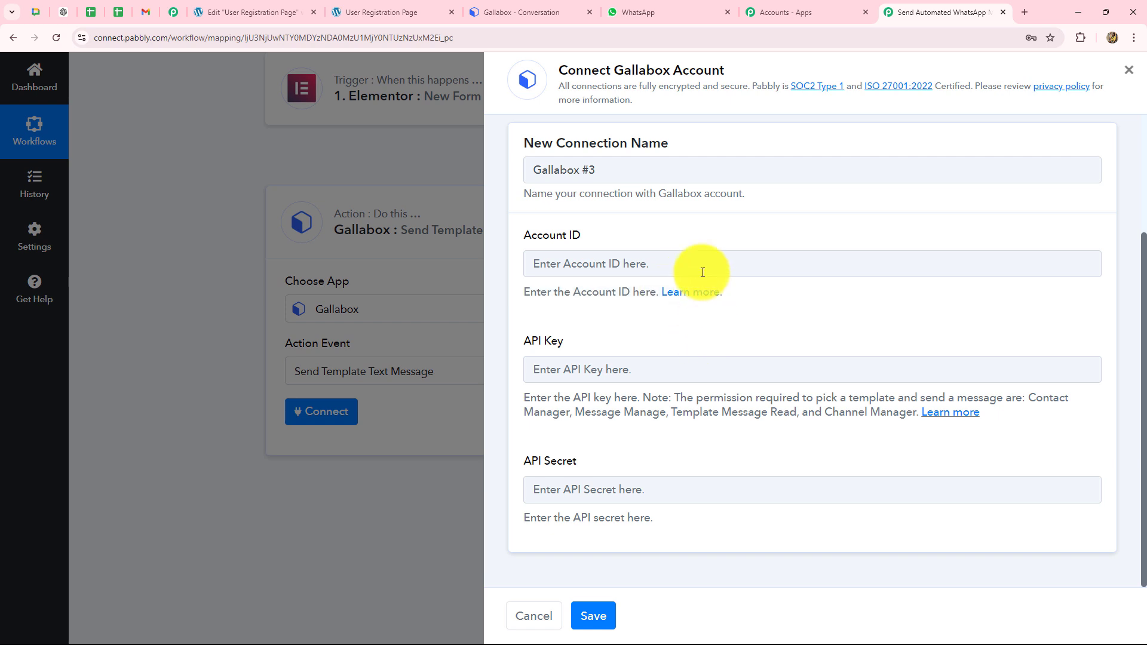
pyautogui.click(700, 298)
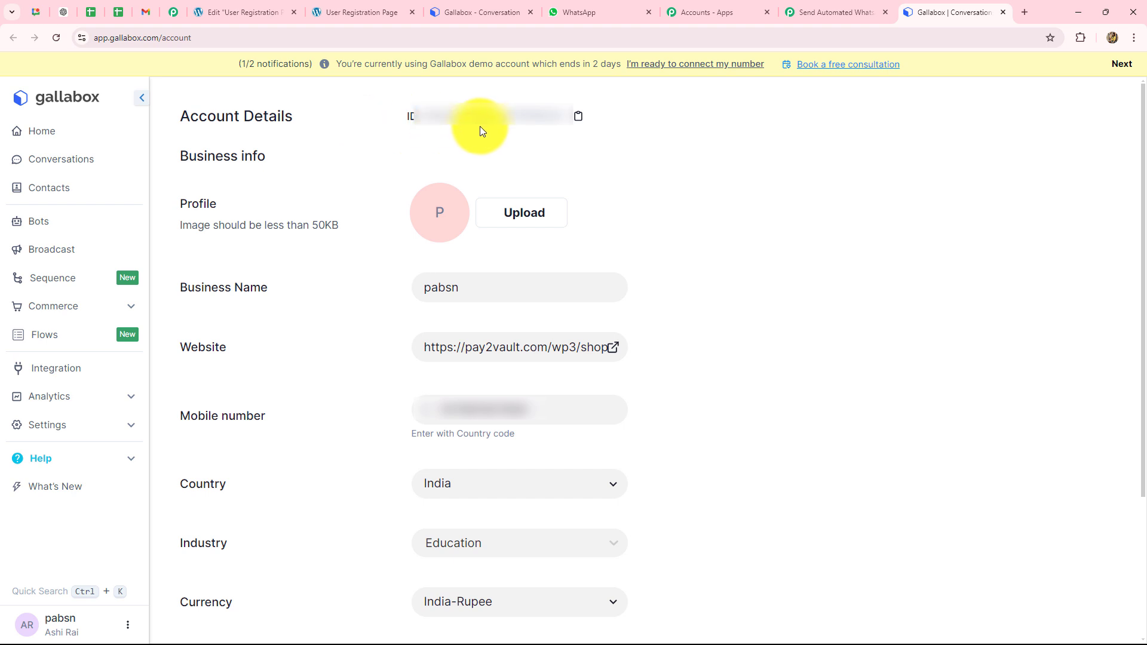
pyautogui.click(578, 116)
pyautogui.click(837, 11)
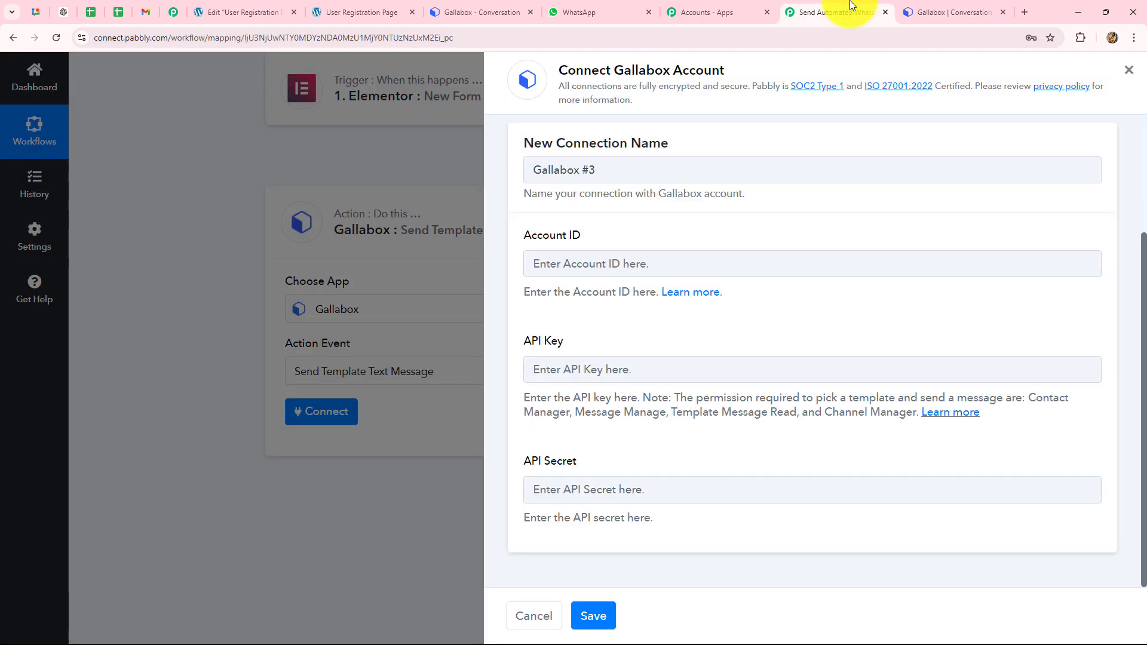
pyautogui.click(589, 266)
pyautogui.hotkey('ctrl', 'v')
# Step: Review the API Key permissions note and go to Gallabox's API keys page
pyautogui.click(568, 370)
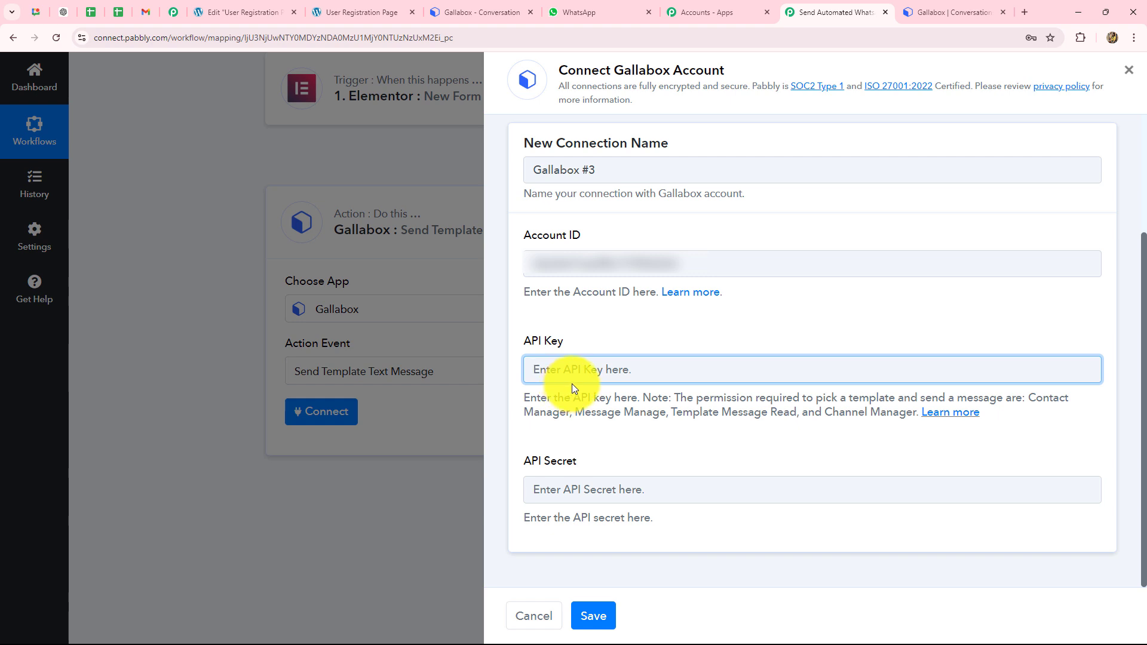
pyautogui.click(527, 399)
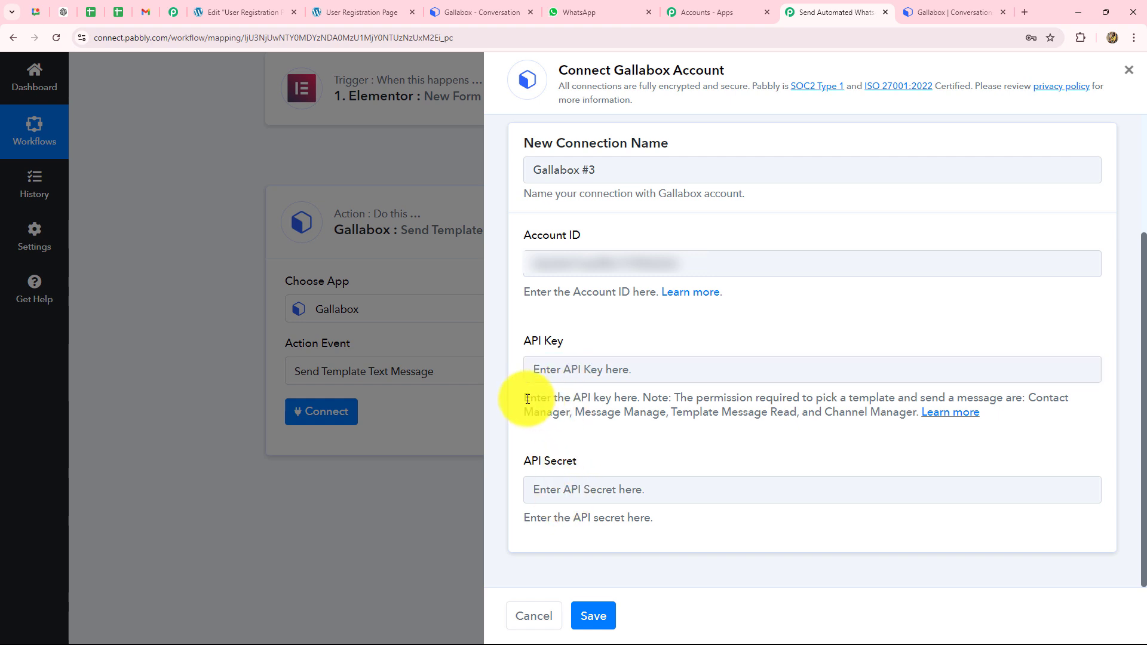
pyautogui.moveTo(528, 399); pyautogui.dragTo(980, 463)
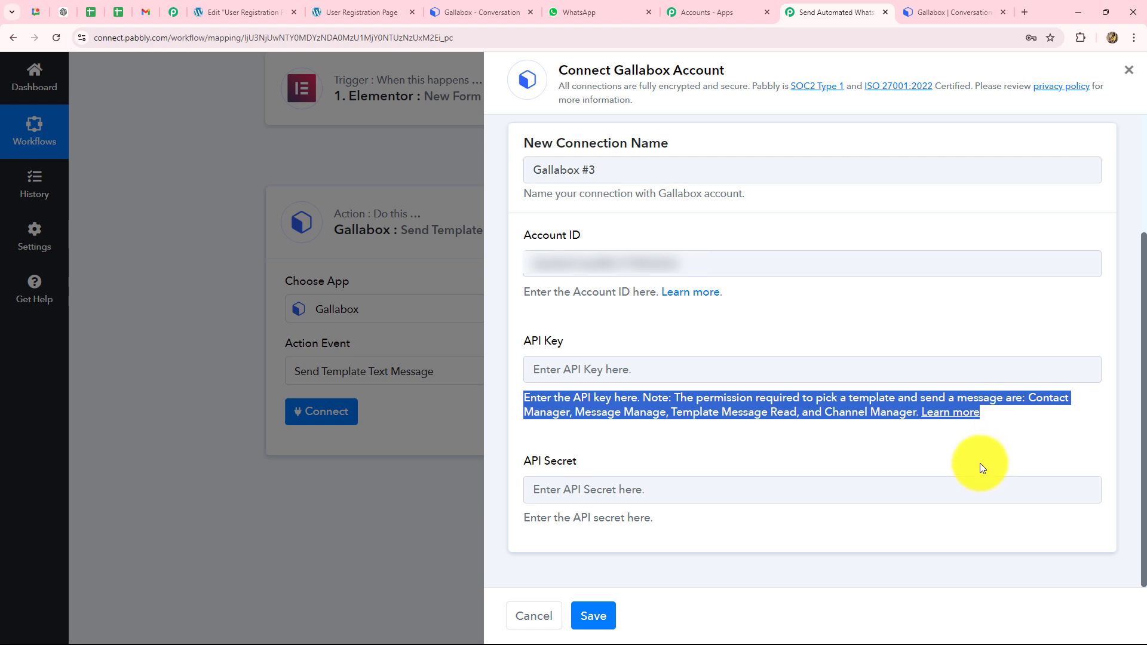
pyautogui.click(979, 463)
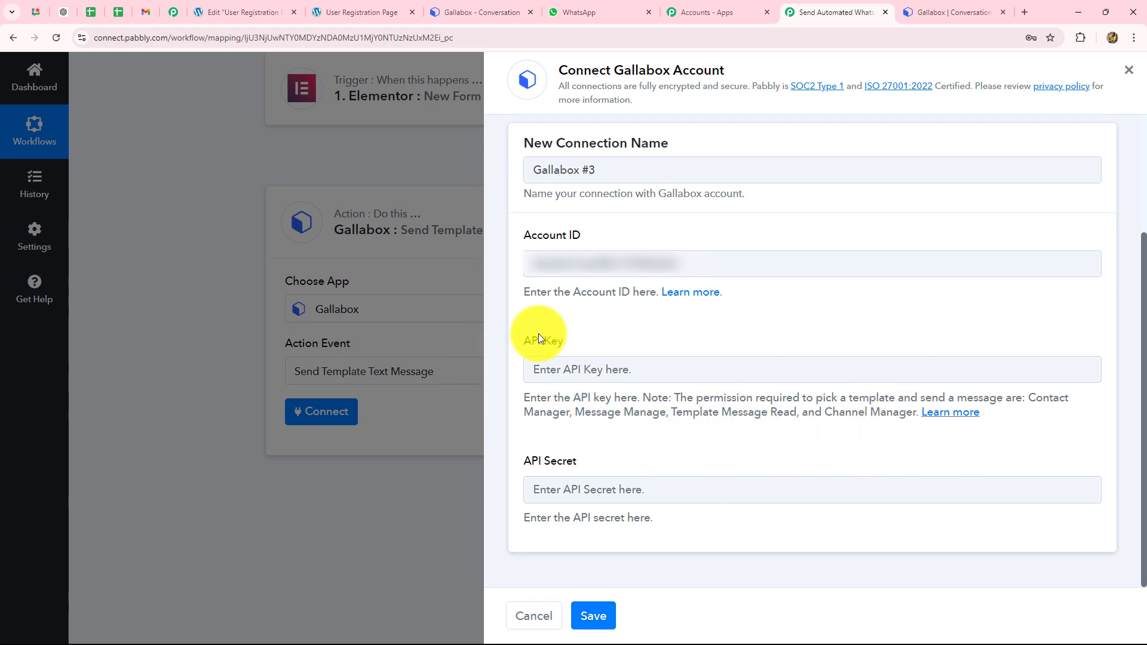
pyautogui.click(938, 419)
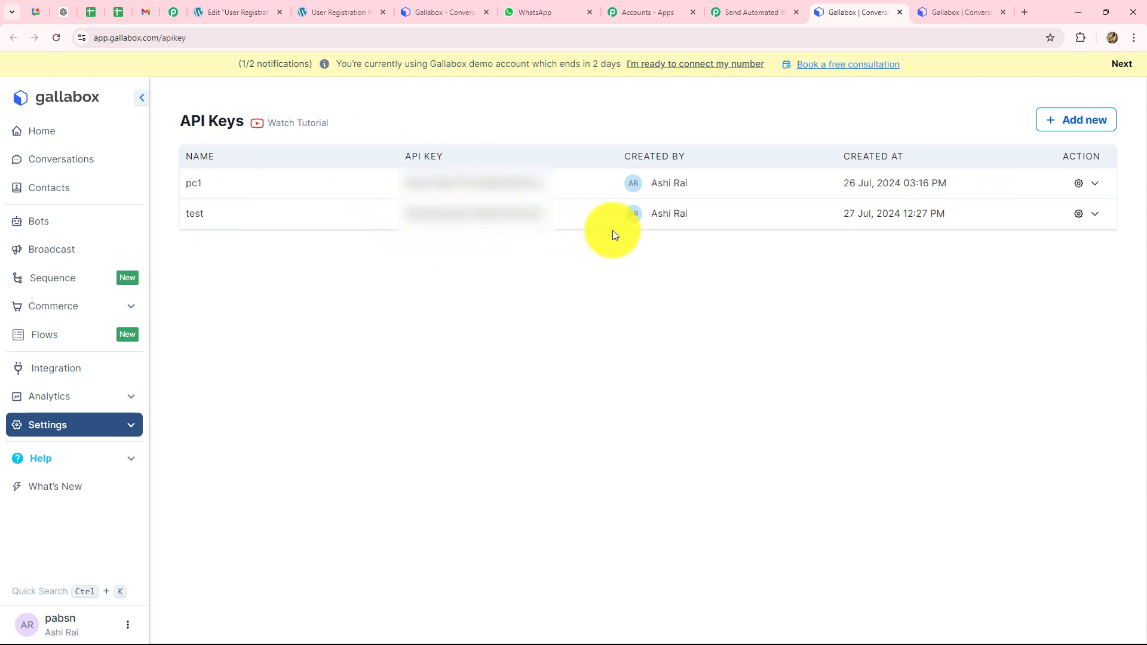
# Step: Delete the existing 'test' API key in Gallabox
pyautogui.click(1098, 218)
pyautogui.click(991, 265)
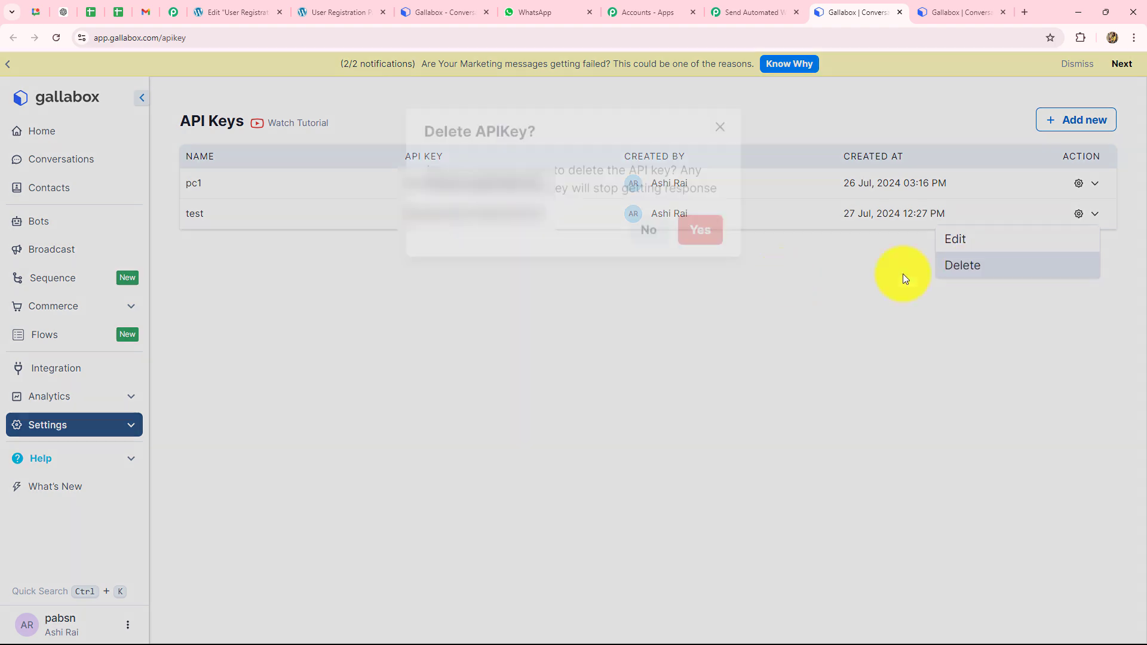
pyautogui.click(700, 221)
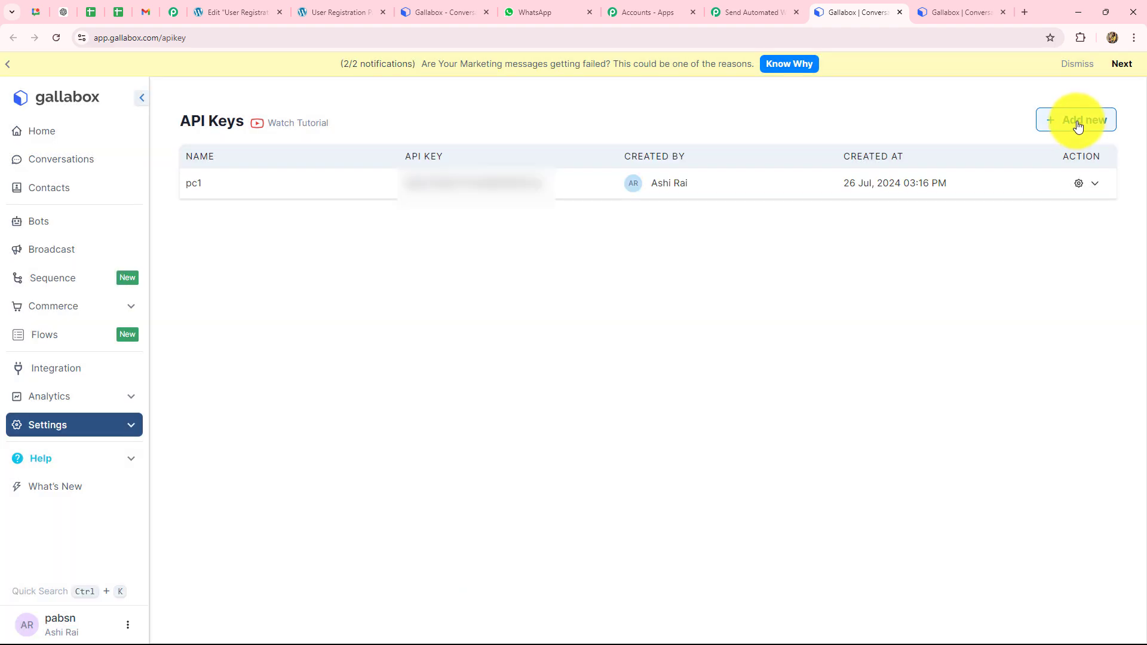
# Step: Start a restricted API key named 'New Leads' with Message manage permission
pyautogui.click(1075, 120)
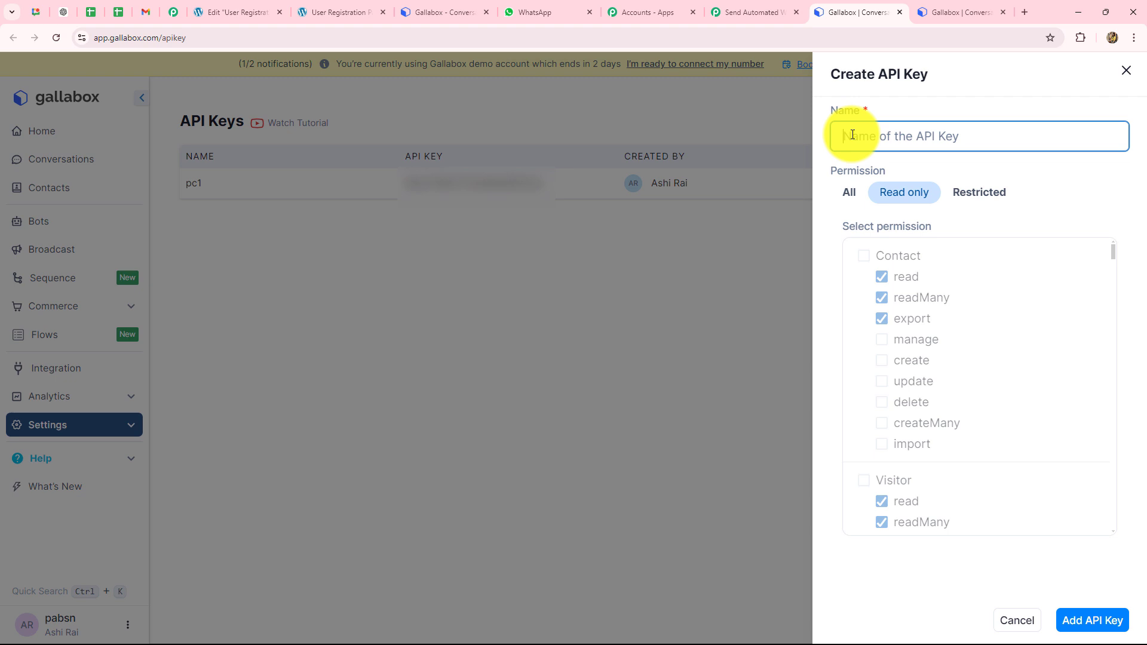
pyautogui.press('capslock')
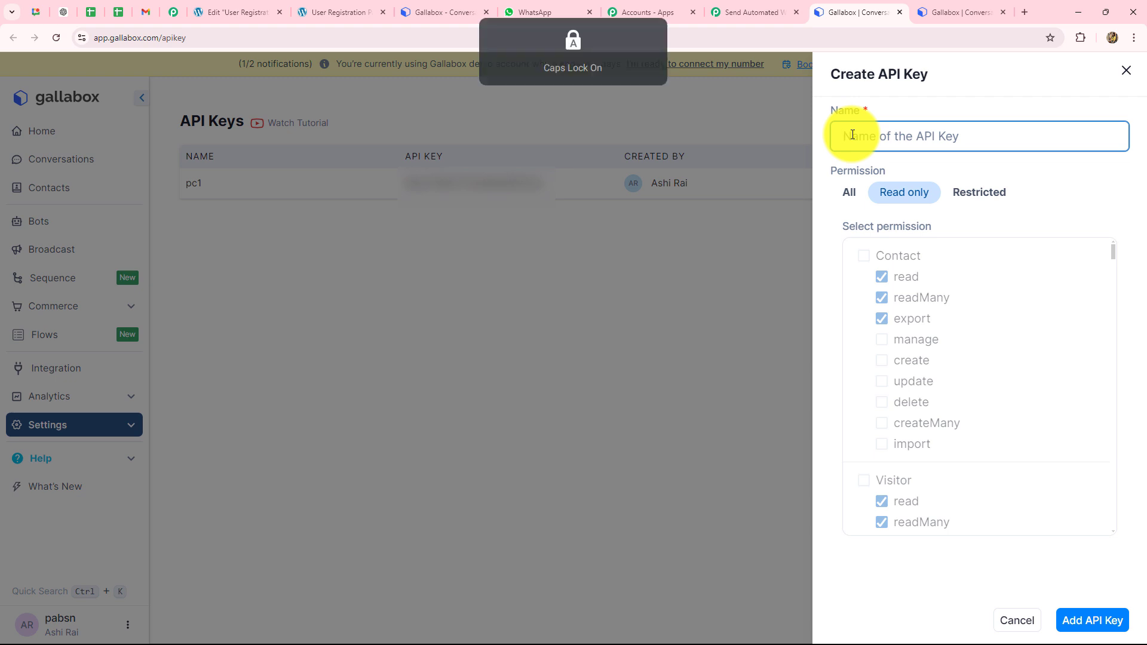
pyautogui.write('New Leads')
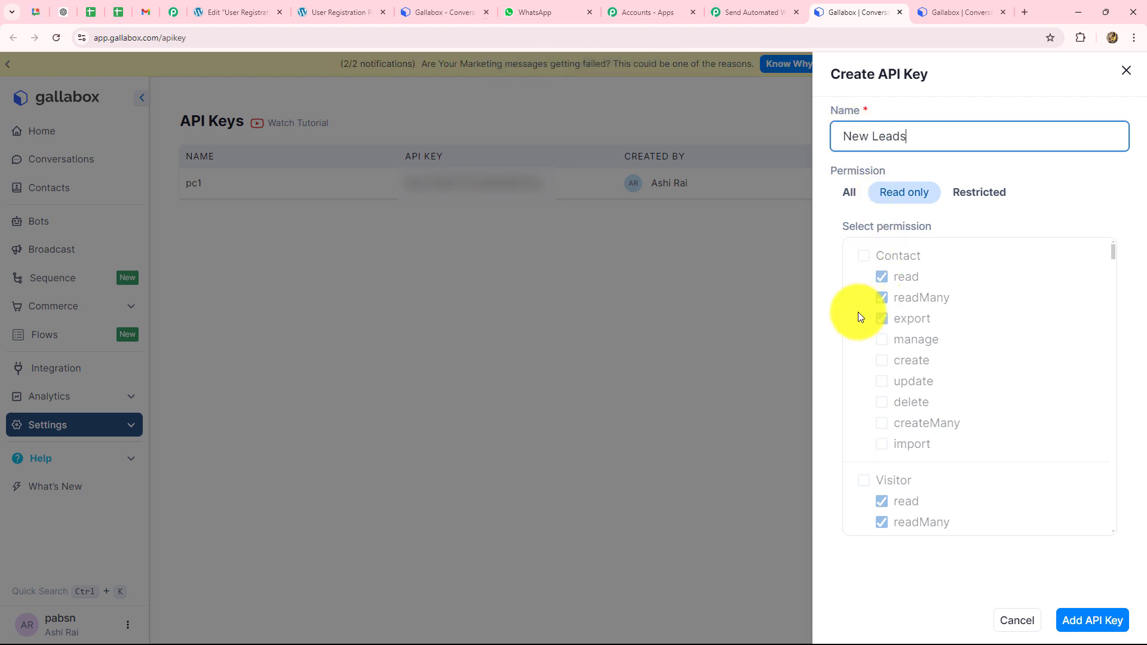
pyautogui.click(987, 194)
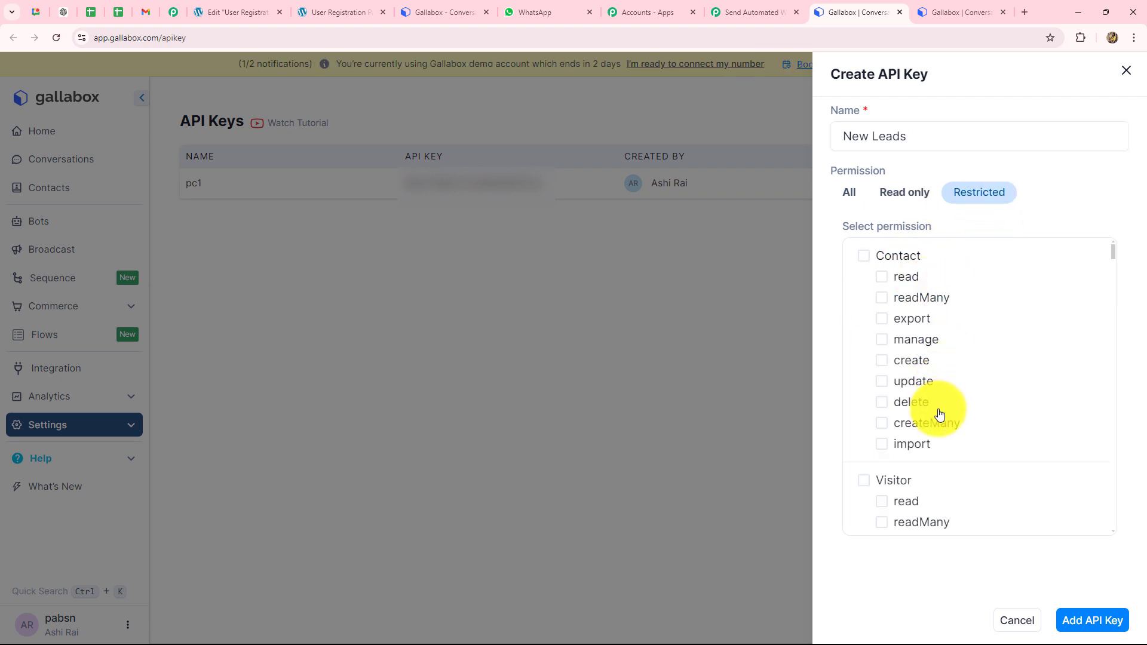
pyautogui.click(744, 7)
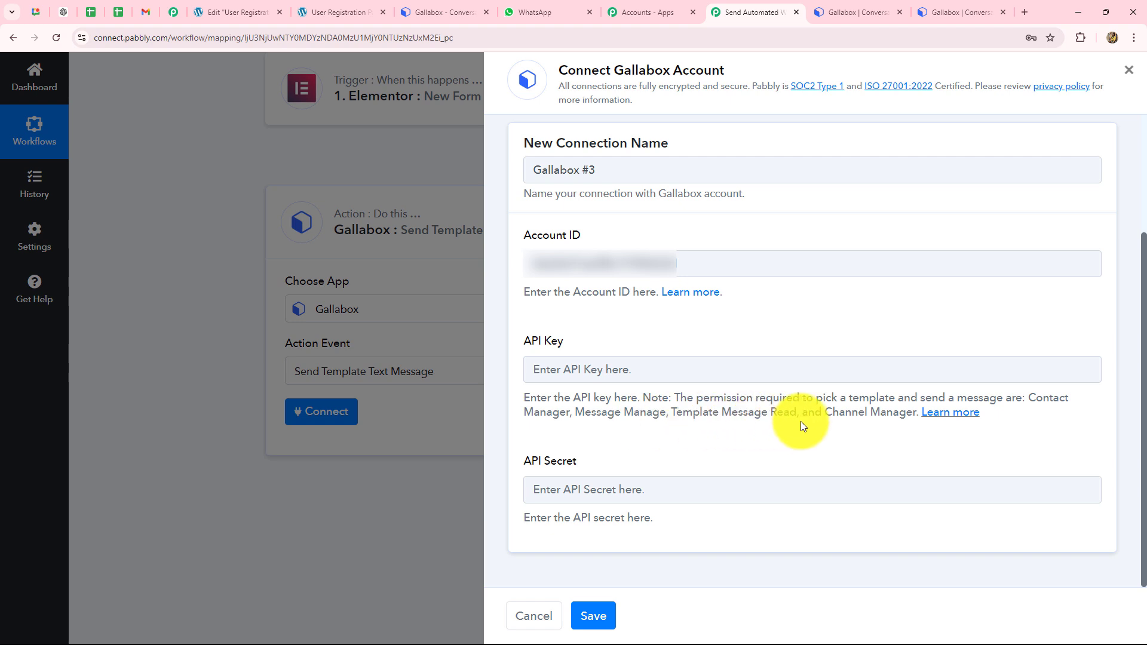
pyautogui.hotkey('ctrl', 'Tab')
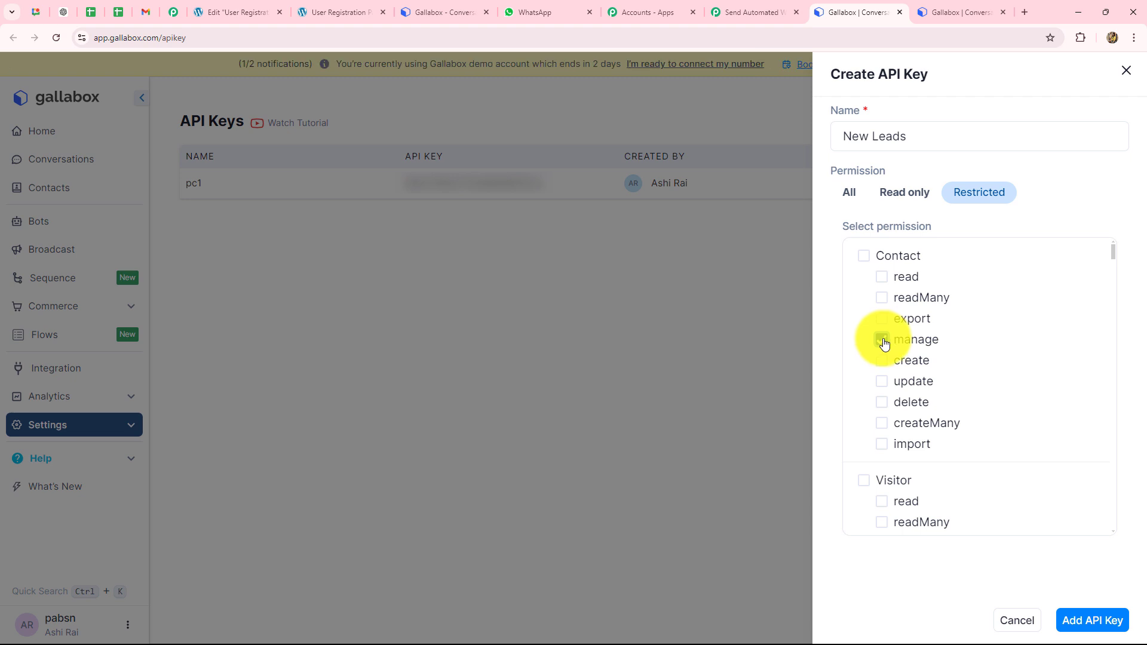
pyautogui.scroll(-7, 934, 389)
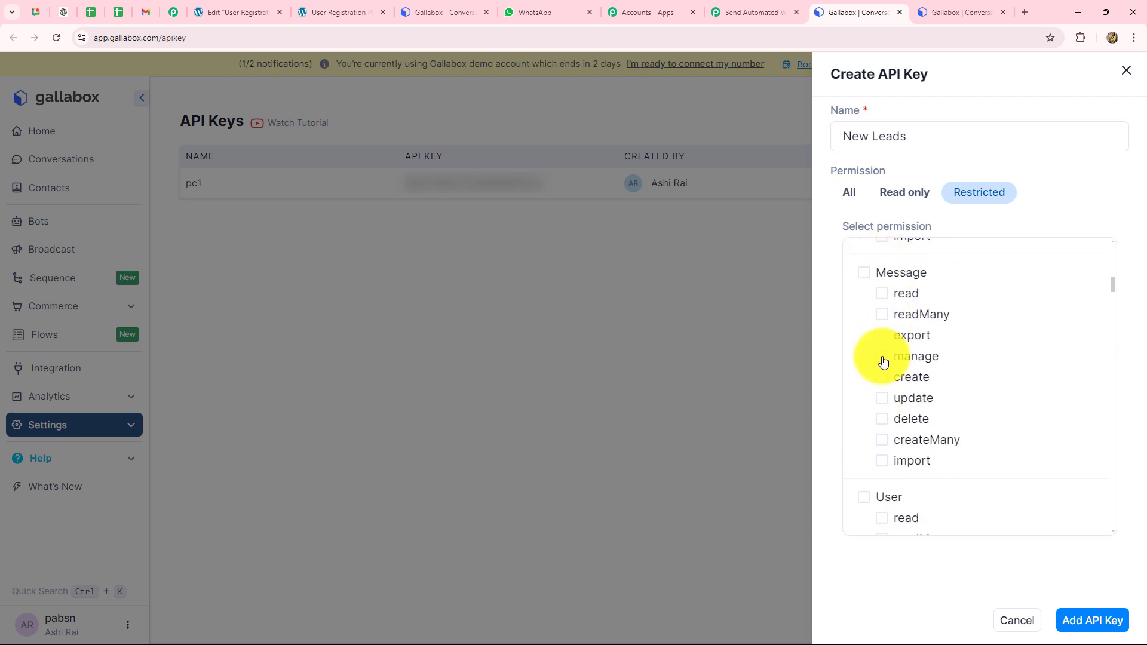
pyautogui.scroll(8, 890, 381)
pyautogui.scroll(-7, 890, 381)
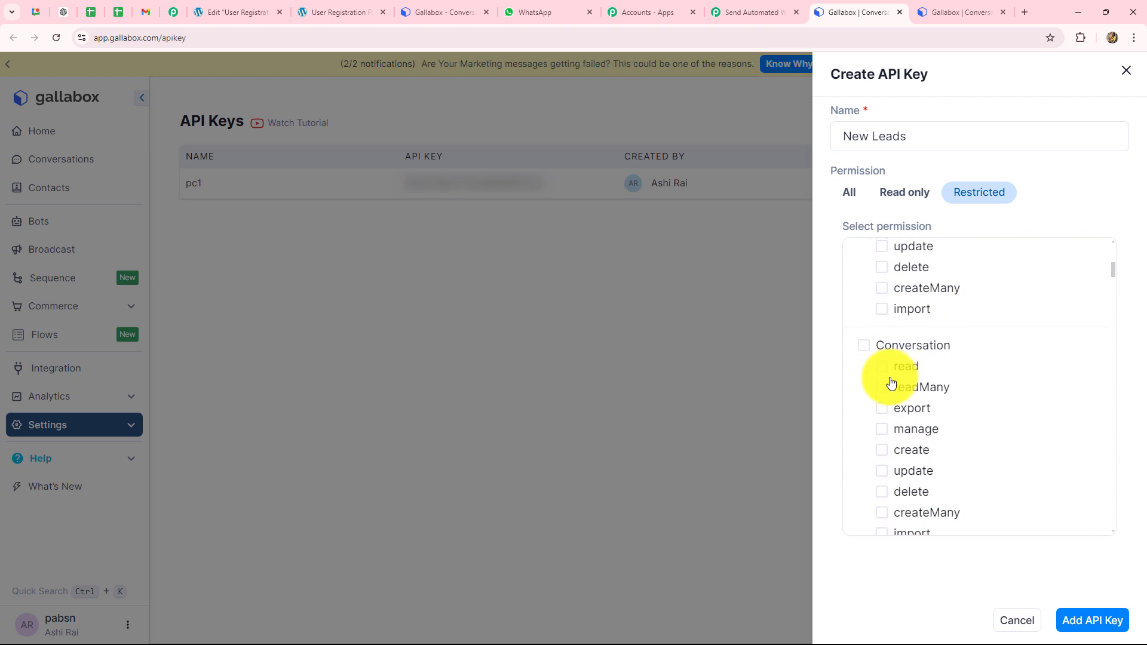
pyautogui.scroll(-1, 890, 382)
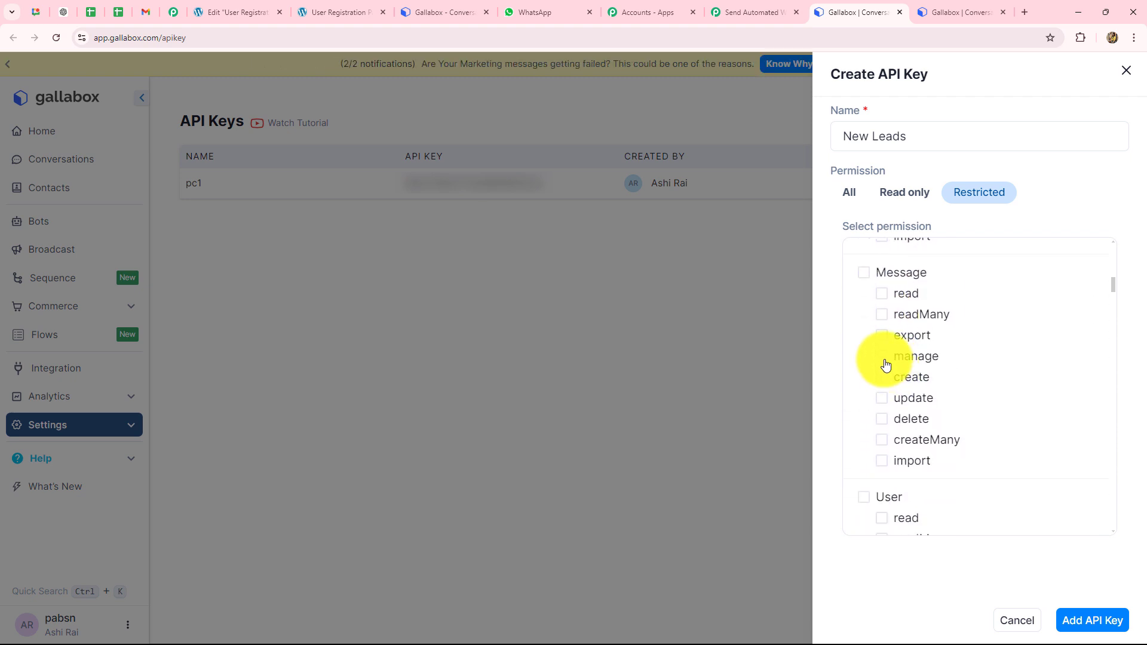
pyautogui.click(887, 362)
pyautogui.scroll(-4, 910, 406)
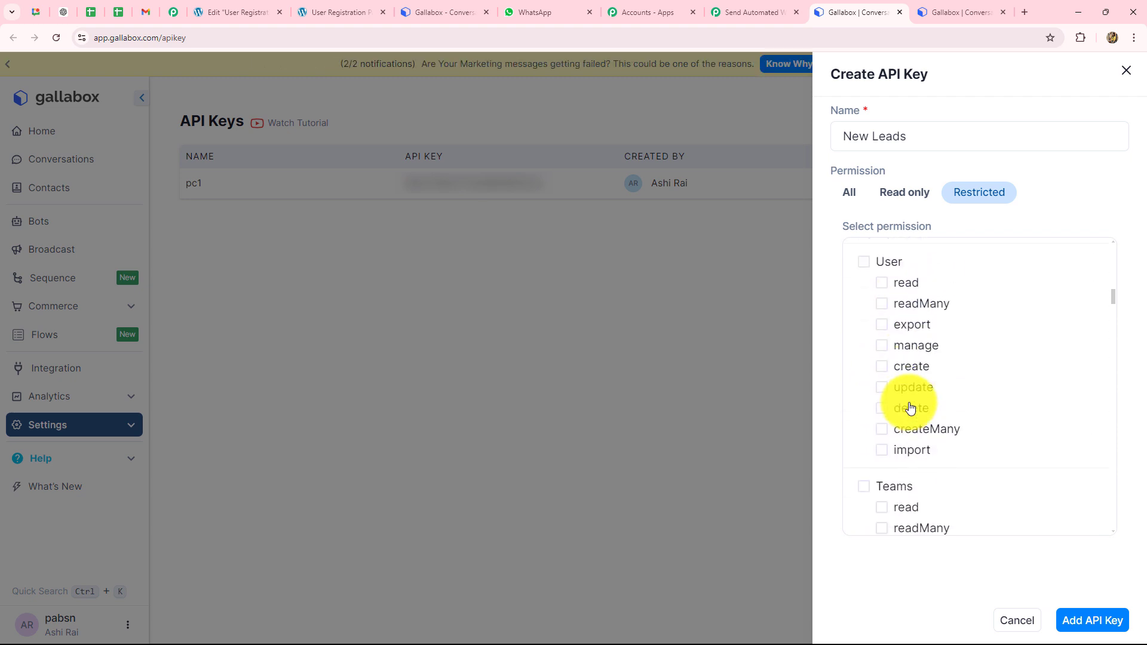
# Step: Add TemplateMessage read and Channel manage permissions, then create the New Leads key
pyautogui.click(738, 11)
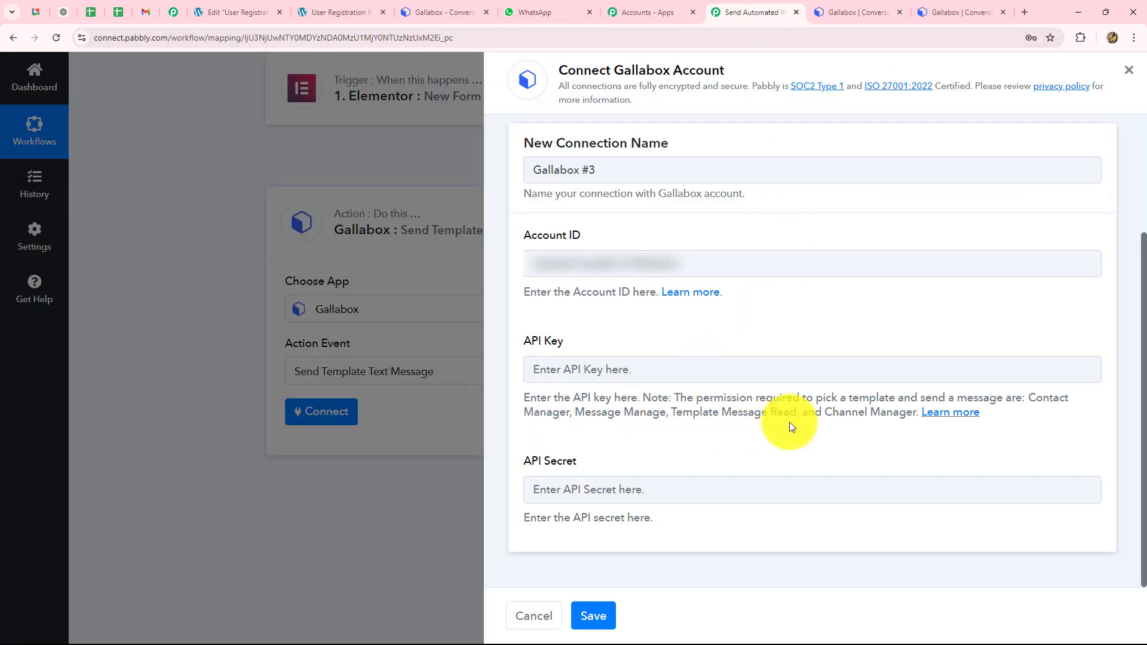
pyautogui.click(874, 15)
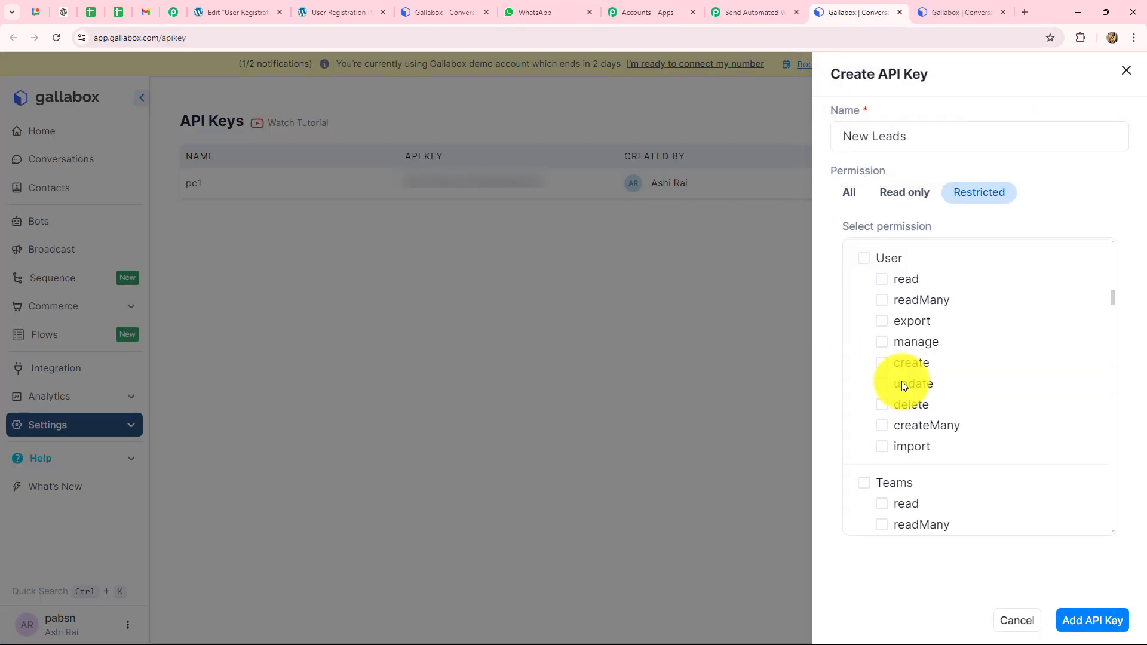
pyautogui.scroll(-2, 905, 394)
pyautogui.scroll(-12, 908, 412)
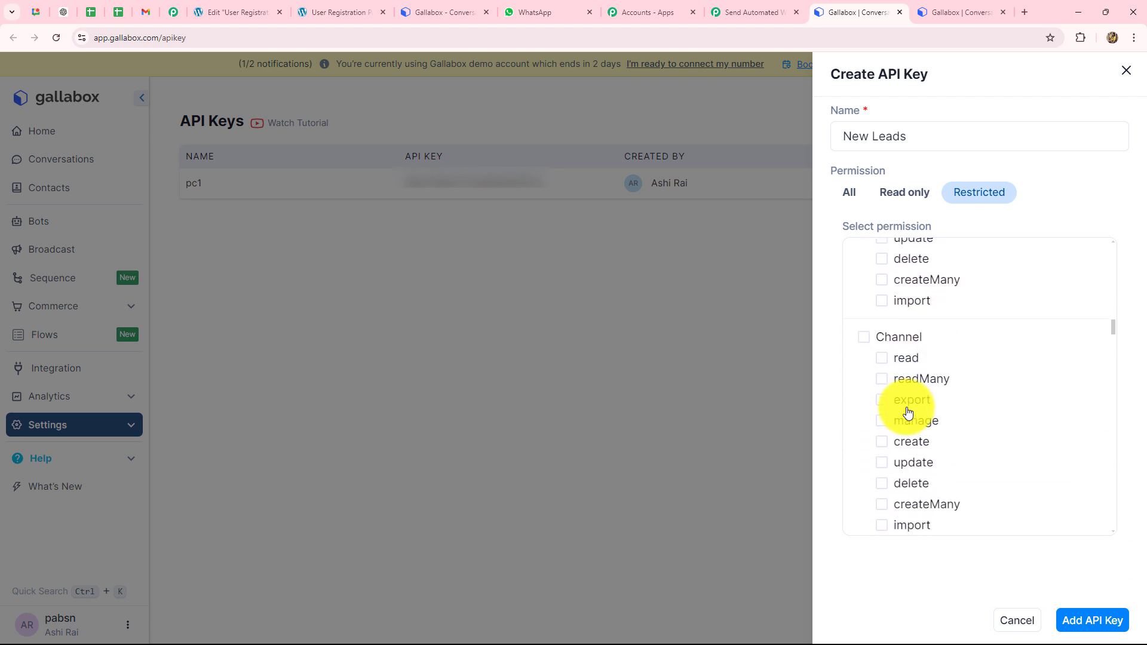
pyautogui.click(890, 300)
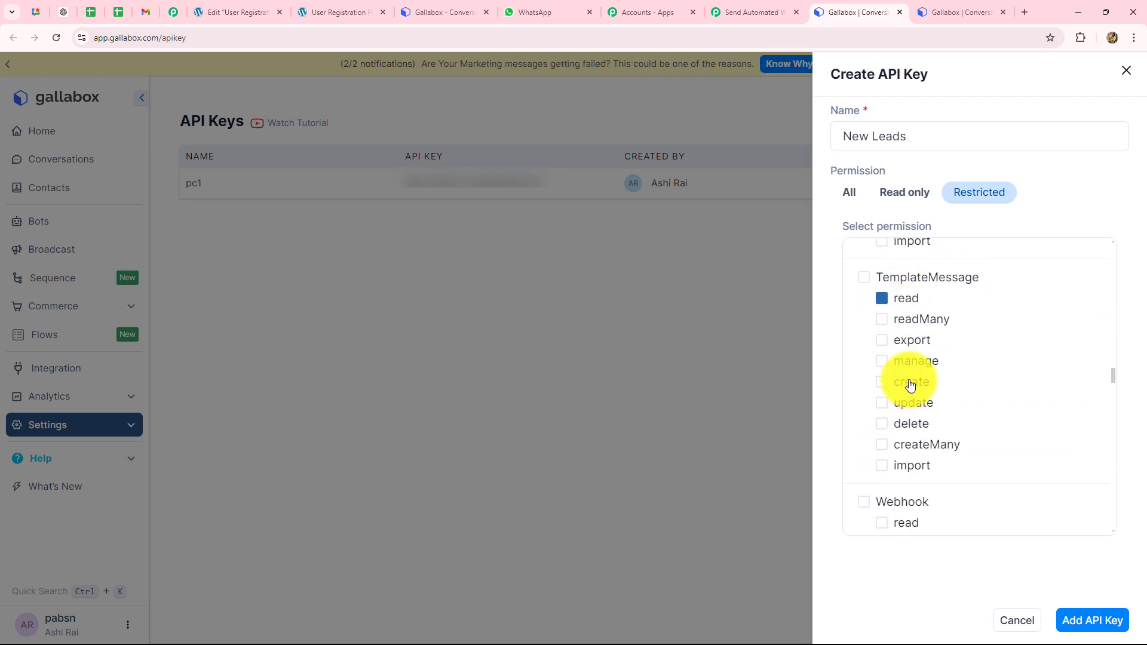
pyautogui.scroll(-1, 908, 373)
pyautogui.scroll(-4, 907, 373)
pyautogui.click(736, 13)
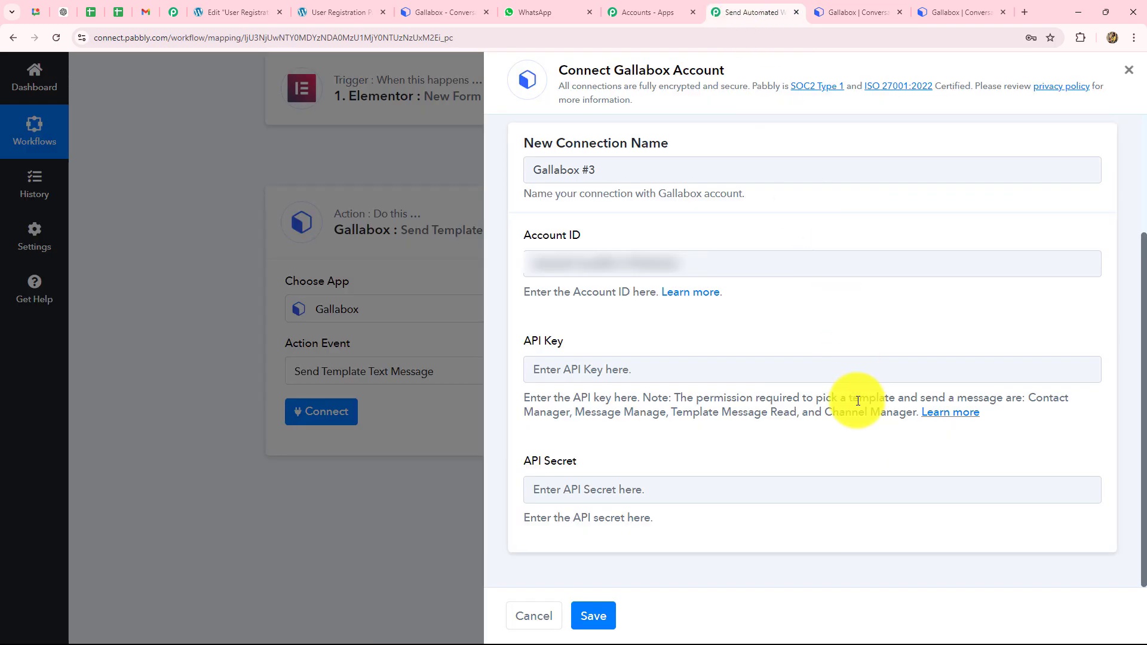
pyautogui.click(879, 9)
pyautogui.scroll(-8, 889, 437)
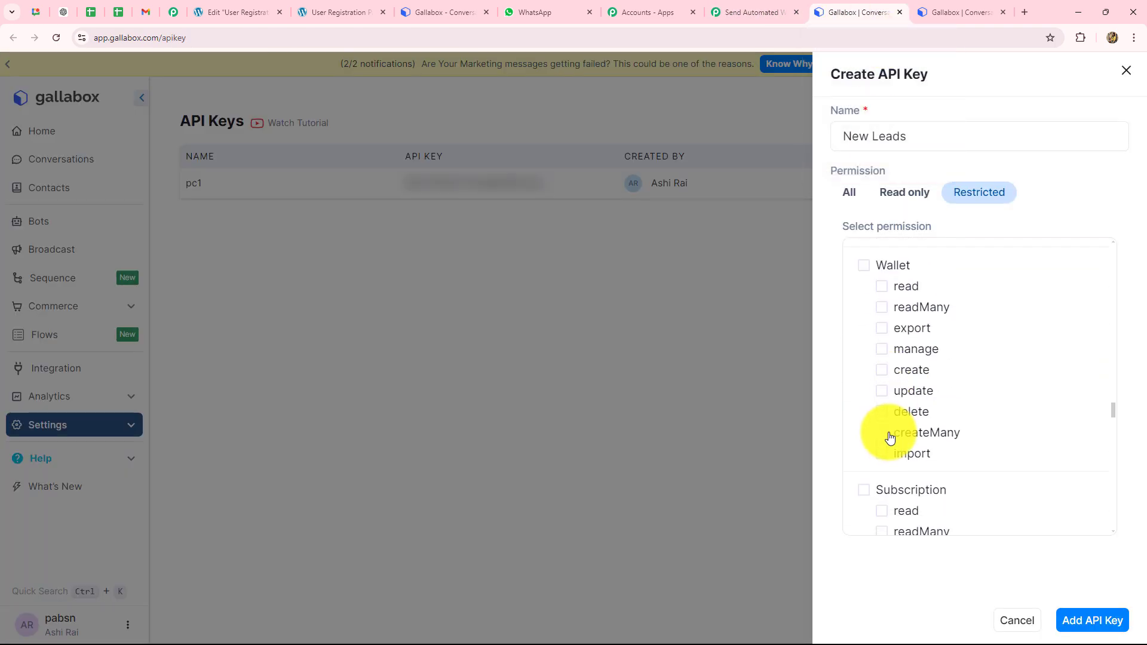
pyautogui.scroll(-6, 890, 437)
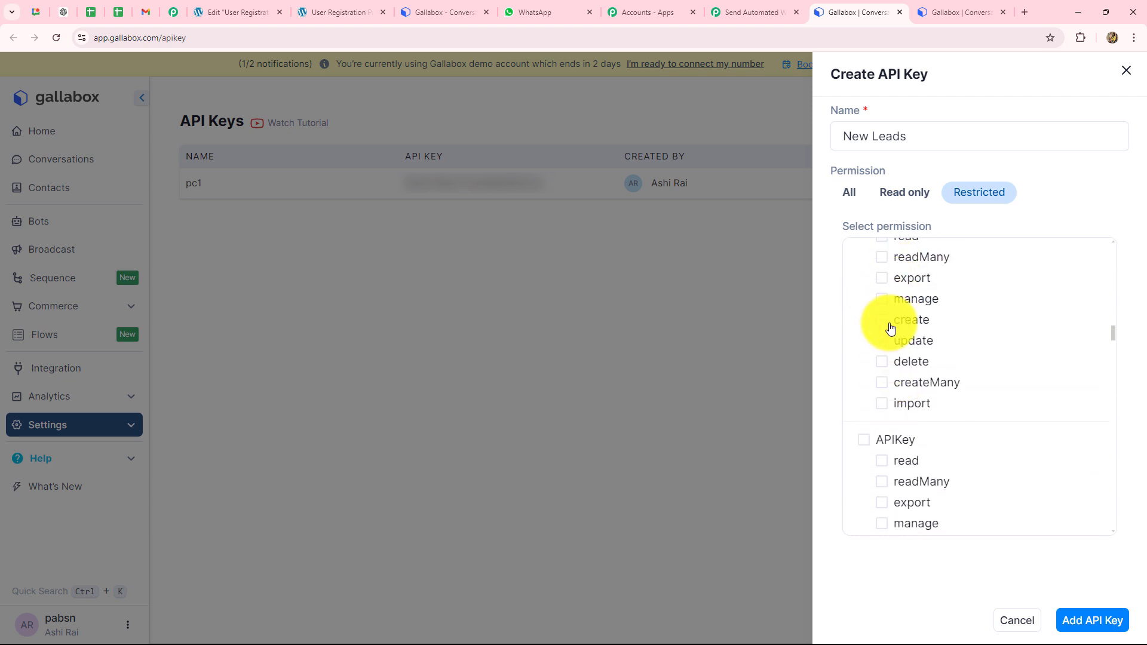
pyautogui.click(882, 299)
pyautogui.scroll(4, 942, 416)
pyautogui.scroll(-9, 942, 416)
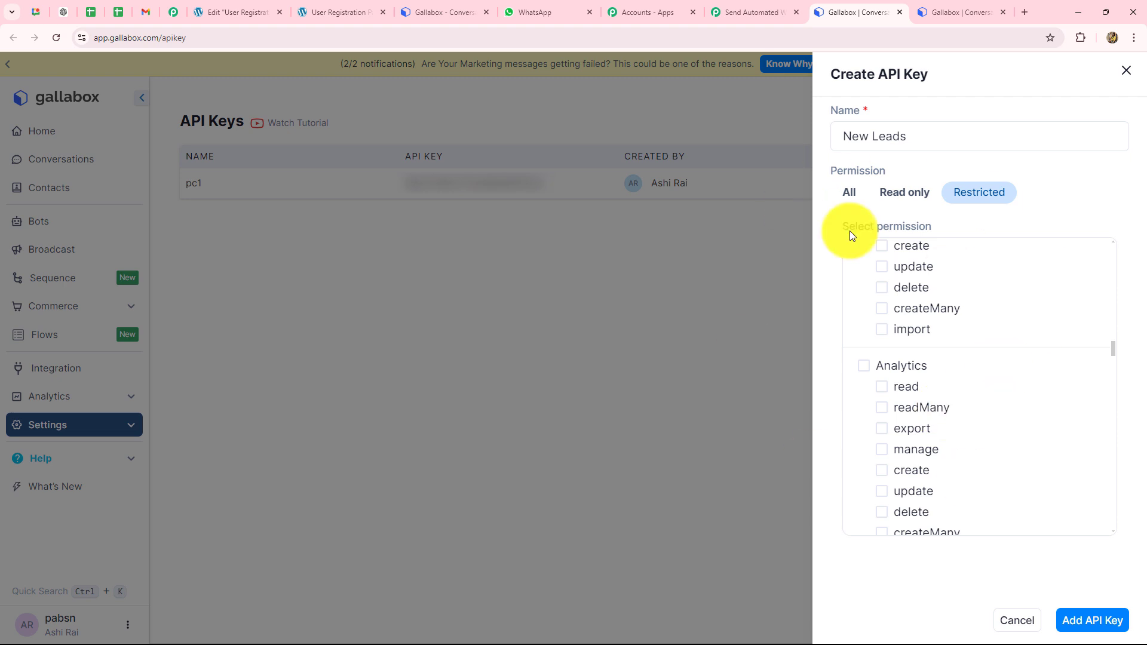
pyautogui.click(1088, 628)
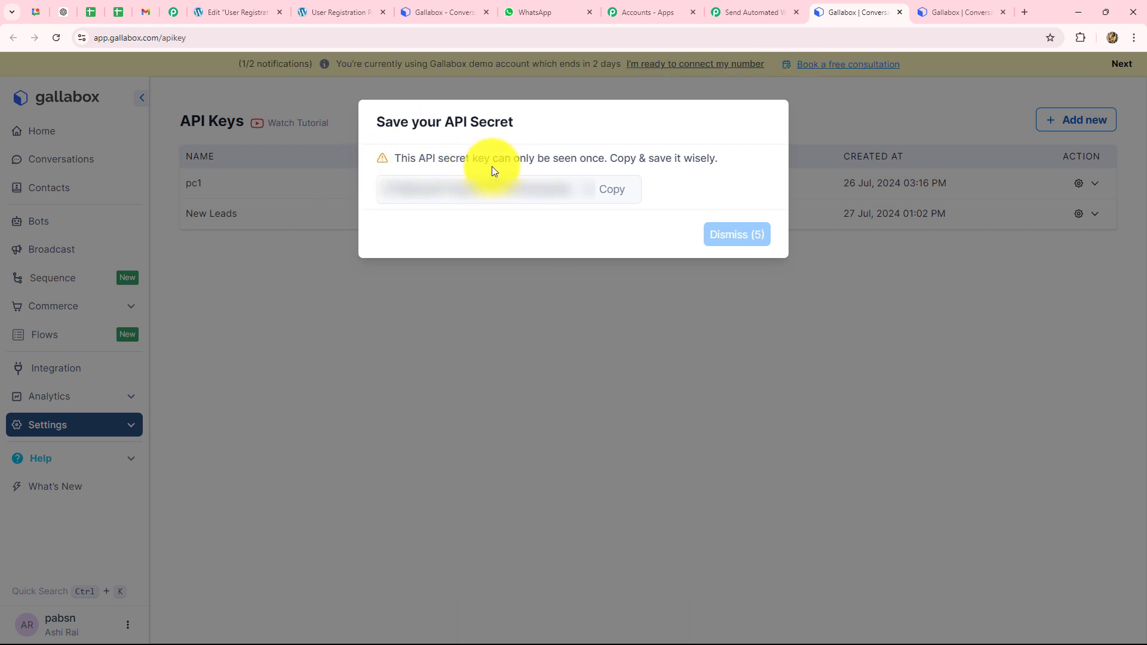
# Step: Copy the New Leads one-time secret and dismiss the secret notice
pyautogui.click(609, 190)
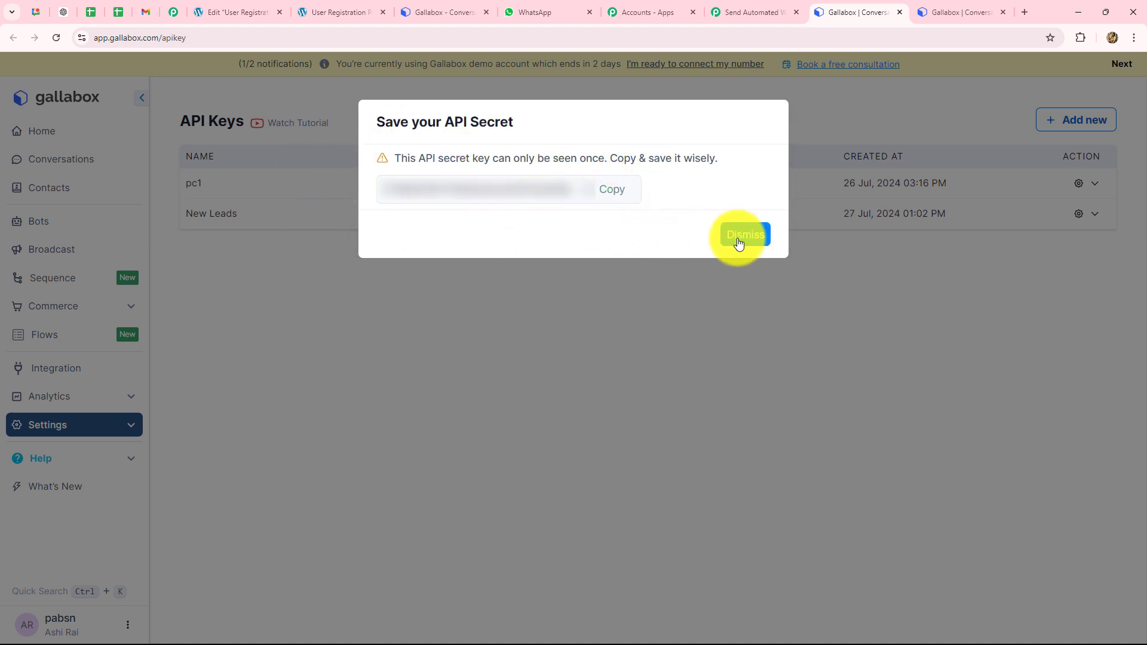
pyautogui.click(744, 236)
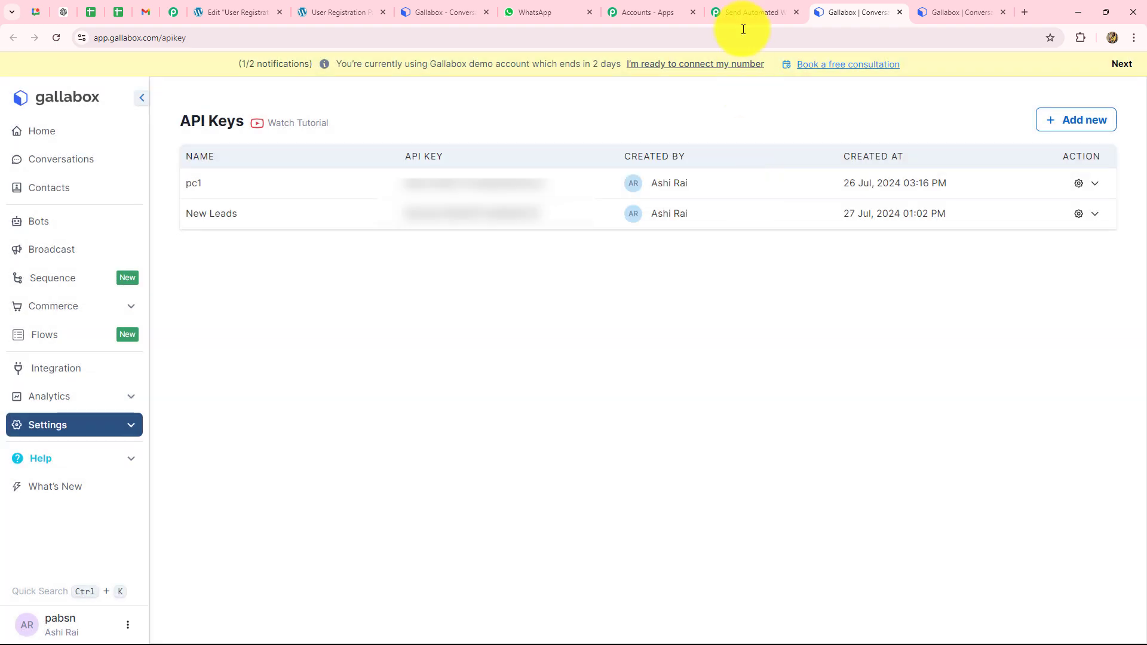
pyautogui.click(747, 12)
# Step: Paste the New Leads secret into API Secret and its key into API Key, then save Gallabox #3
pyautogui.click(651, 369)
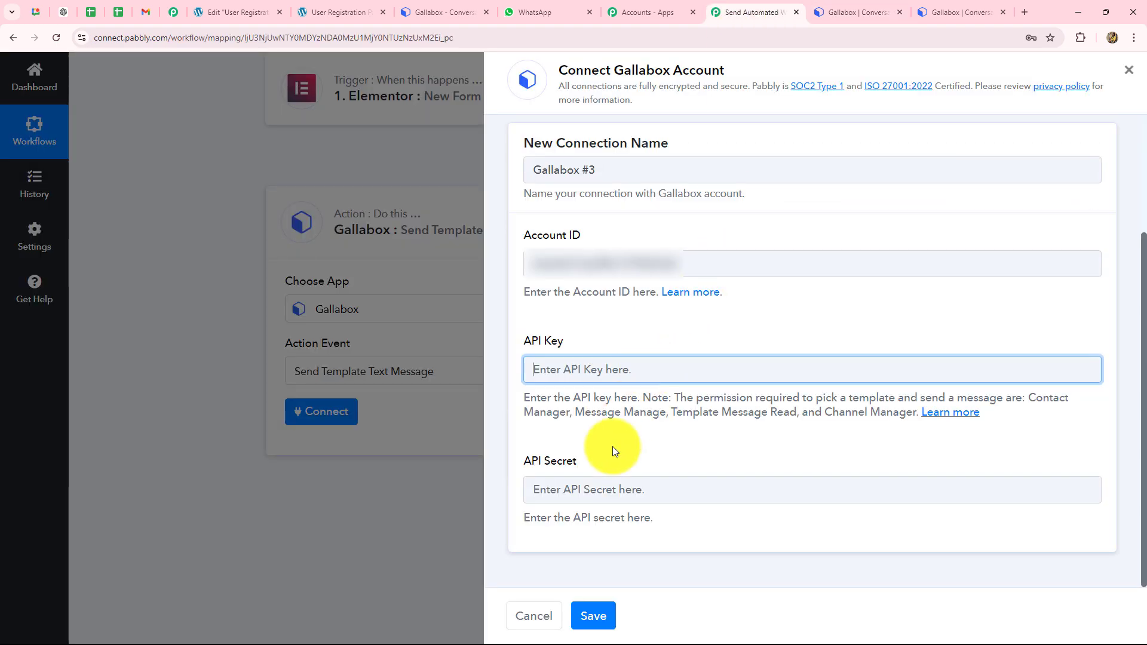
pyautogui.click(576, 490)
pyautogui.hotkey('ctrl', 'v')
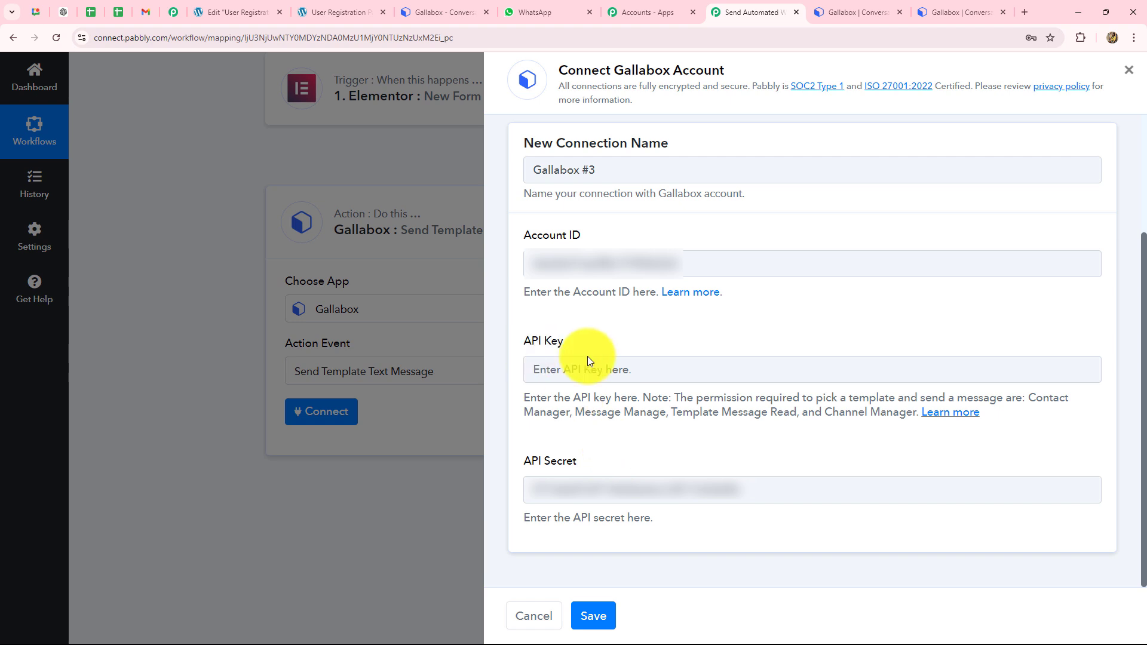
pyautogui.click(858, 11)
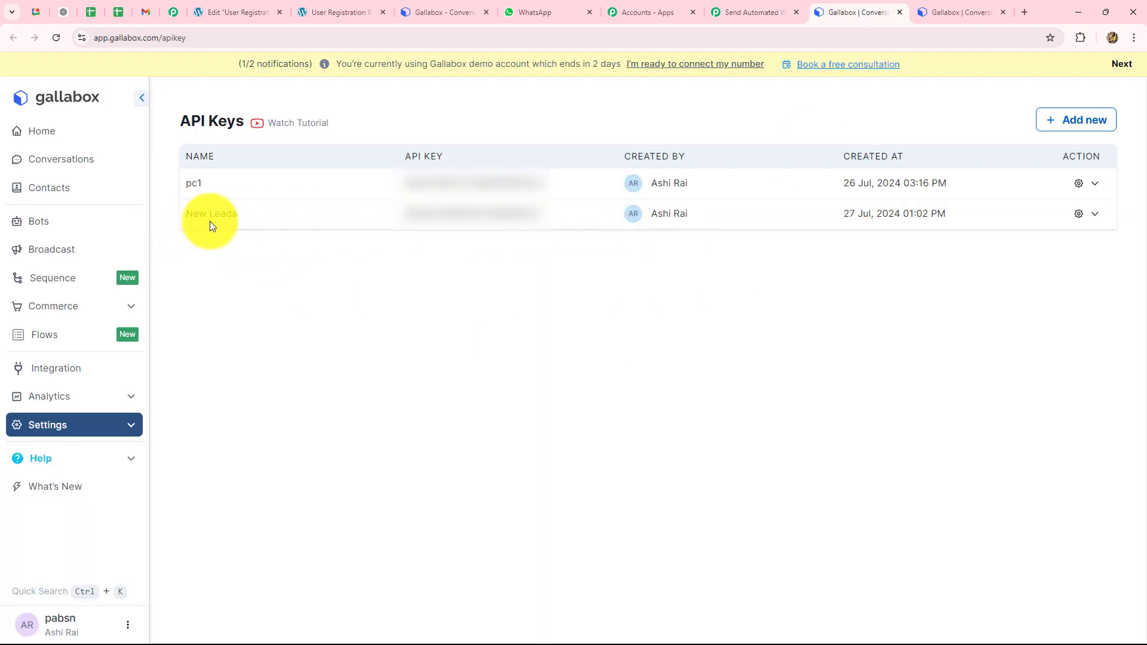
pyautogui.click(549, 217)
pyautogui.click(744, 12)
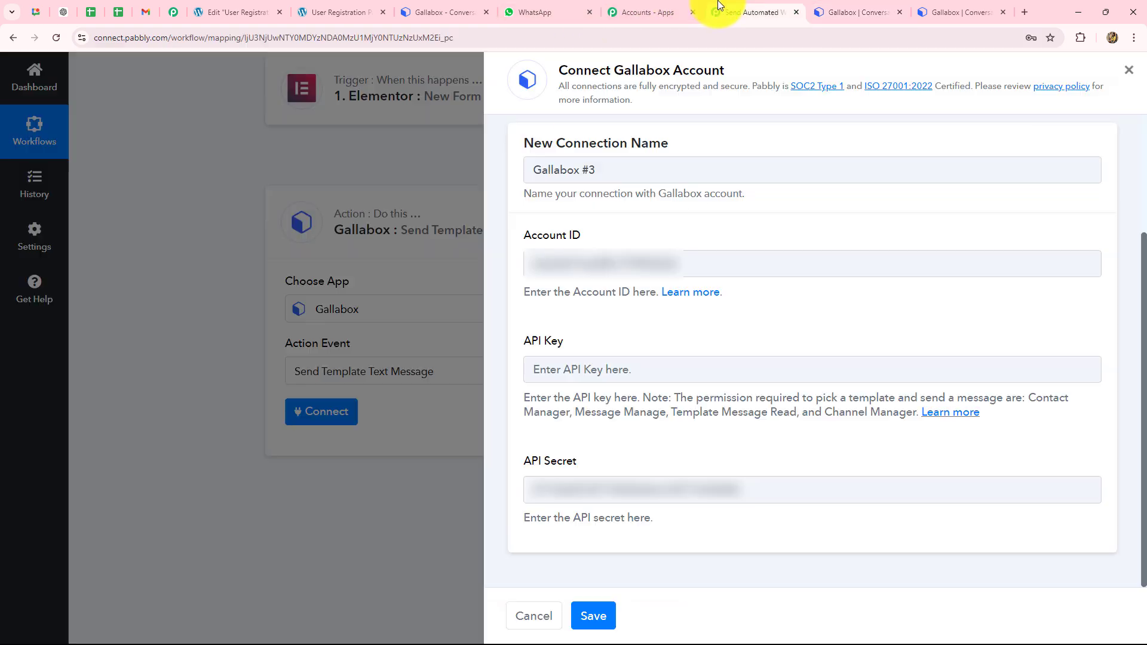
pyautogui.click(598, 381)
pyautogui.hotkey('ctrl', 'v')
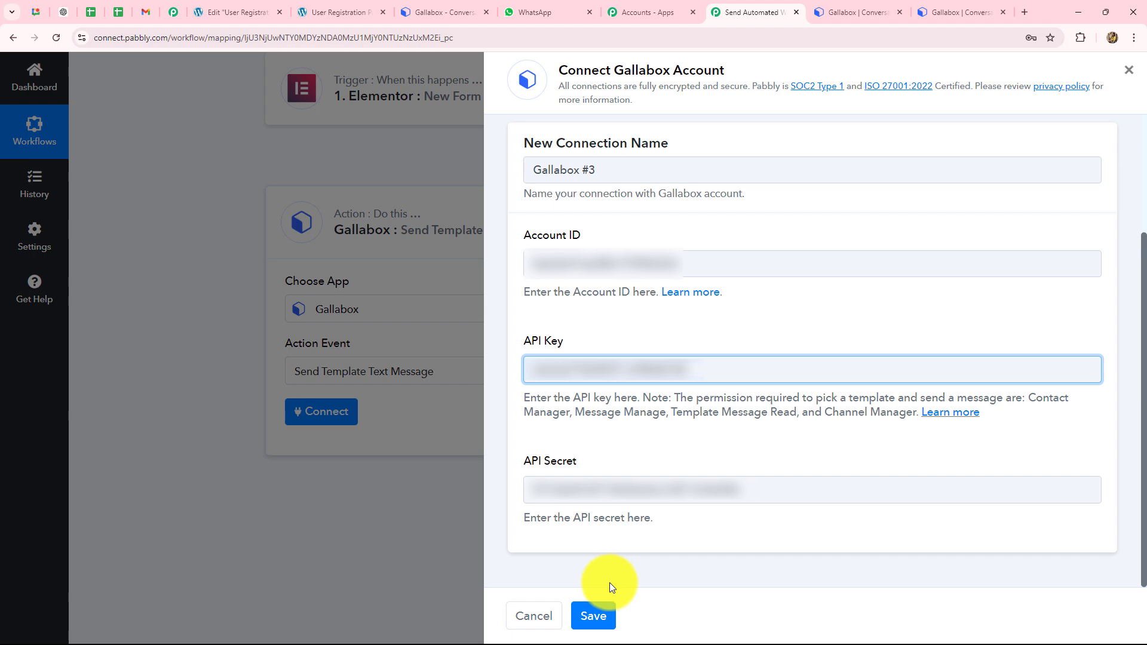
pyautogui.click(601, 623)
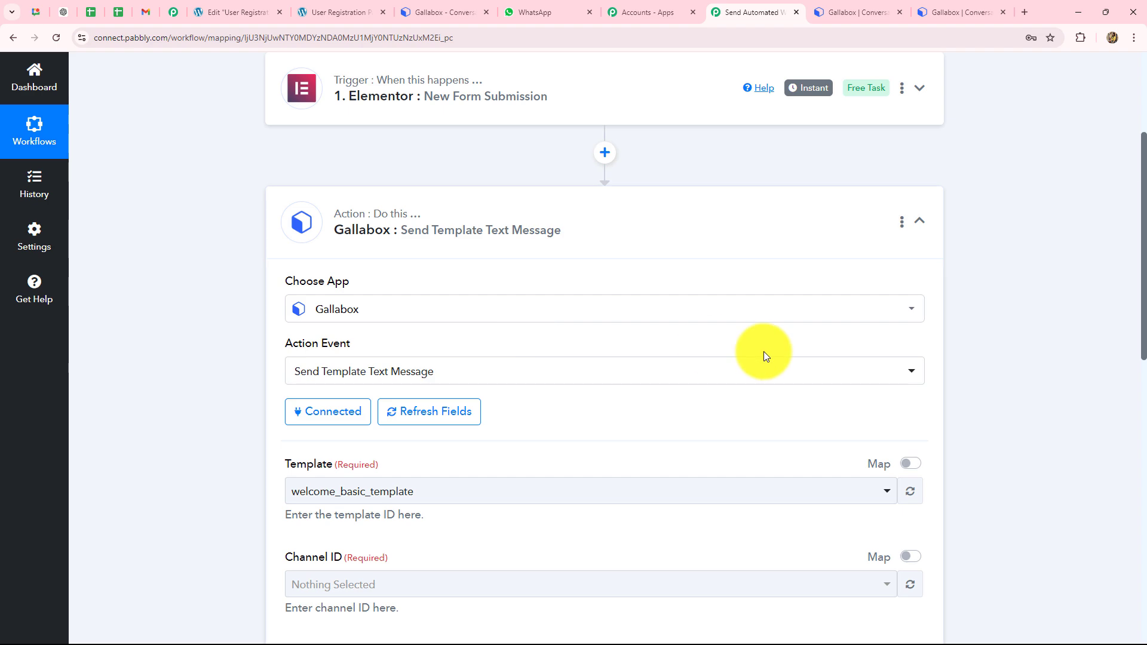
# Step: Scroll the Gallabox action form to review the welcome_basic_template Template and remaining fields
pyautogui.scroll(-4, 764, 351)
pyautogui.scroll(-3, 220, 346)
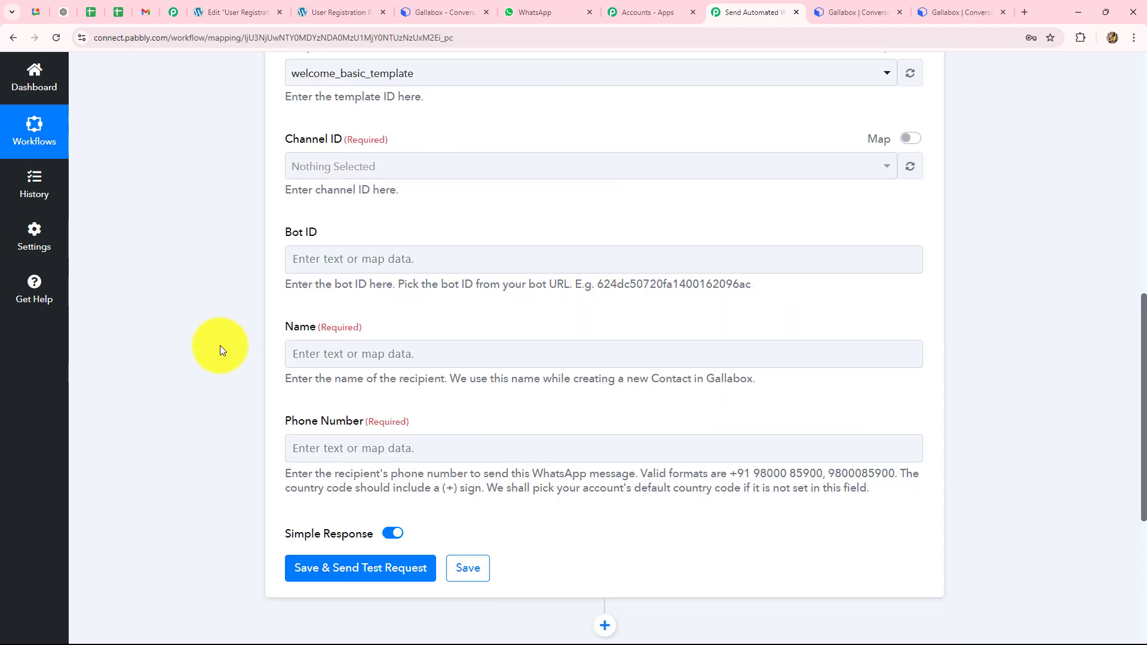
pyautogui.scroll(3, 203, 391)
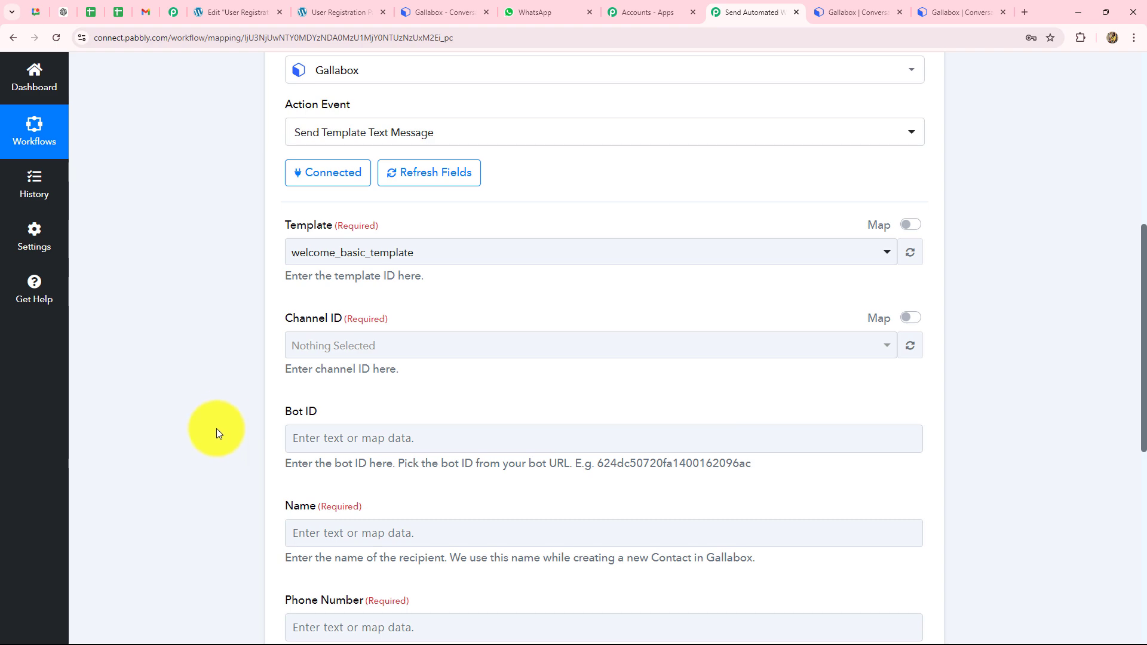
pyautogui.scroll(-8, 422, 266)
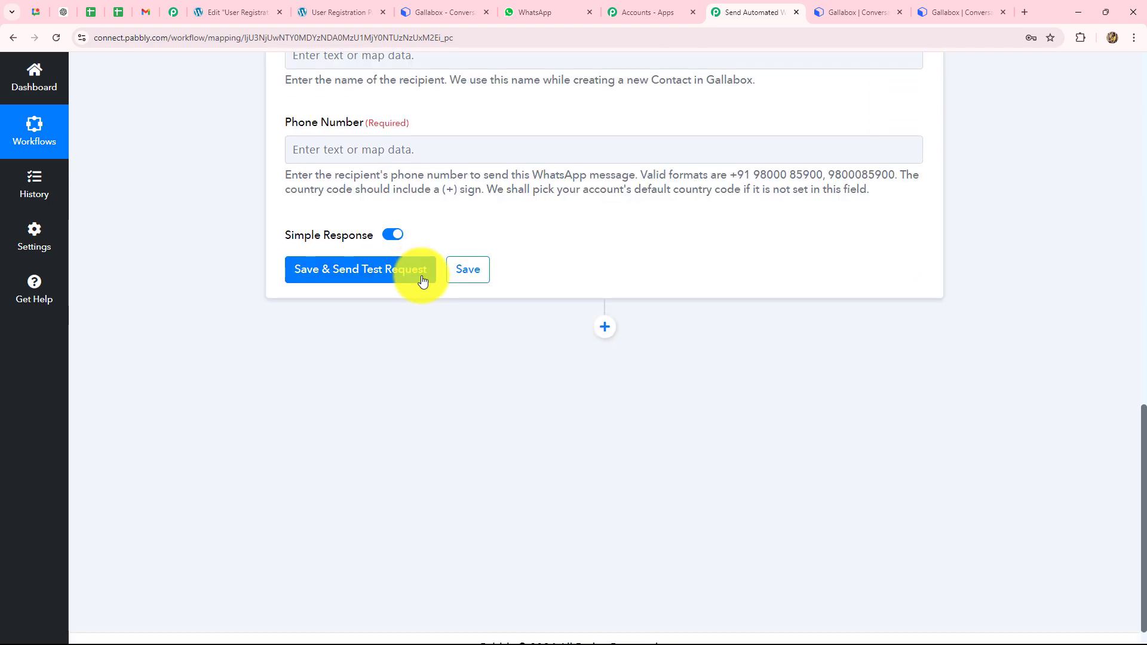
pyautogui.scroll(8, 422, 276)
pyautogui.scroll(-1, 301, 325)
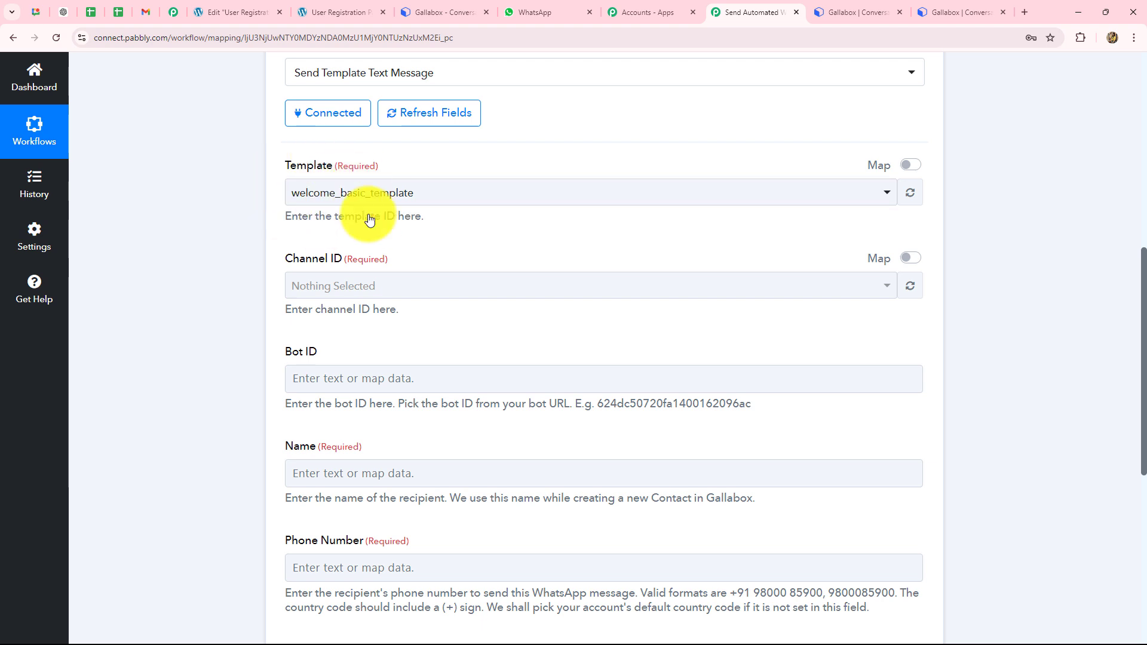
# Step: Open Gallabox's WhatsApp templates under Settings to read the welcome template's message text
pyautogui.click(423, 12)
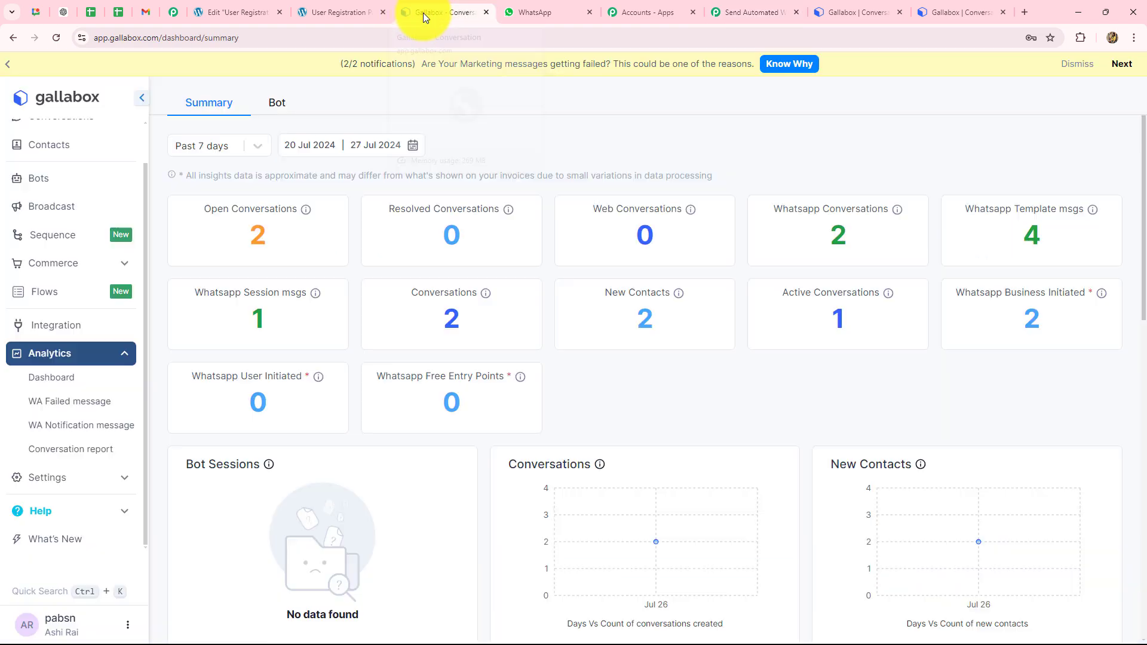
pyautogui.click(51, 377)
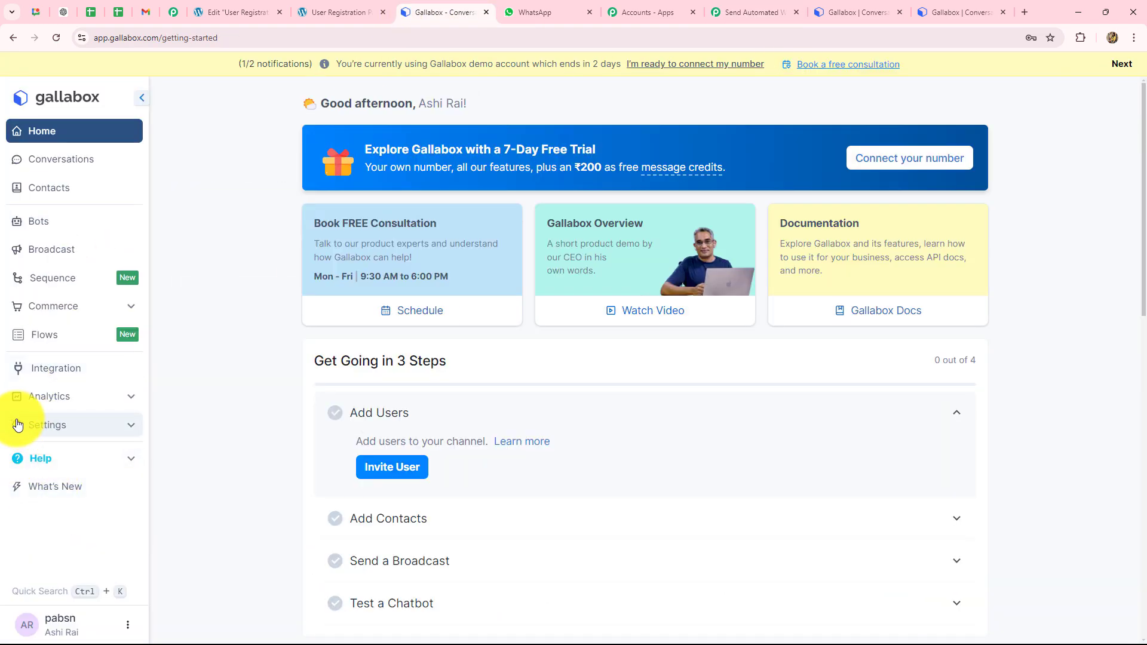
pyautogui.click(123, 425)
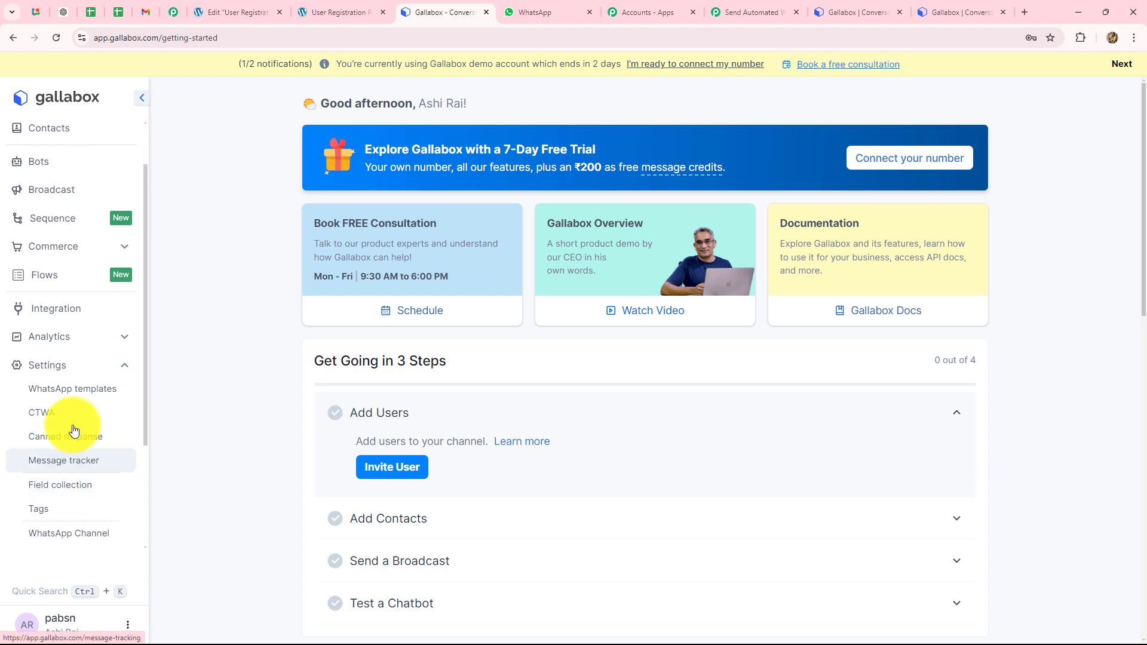
pyautogui.click(74, 388)
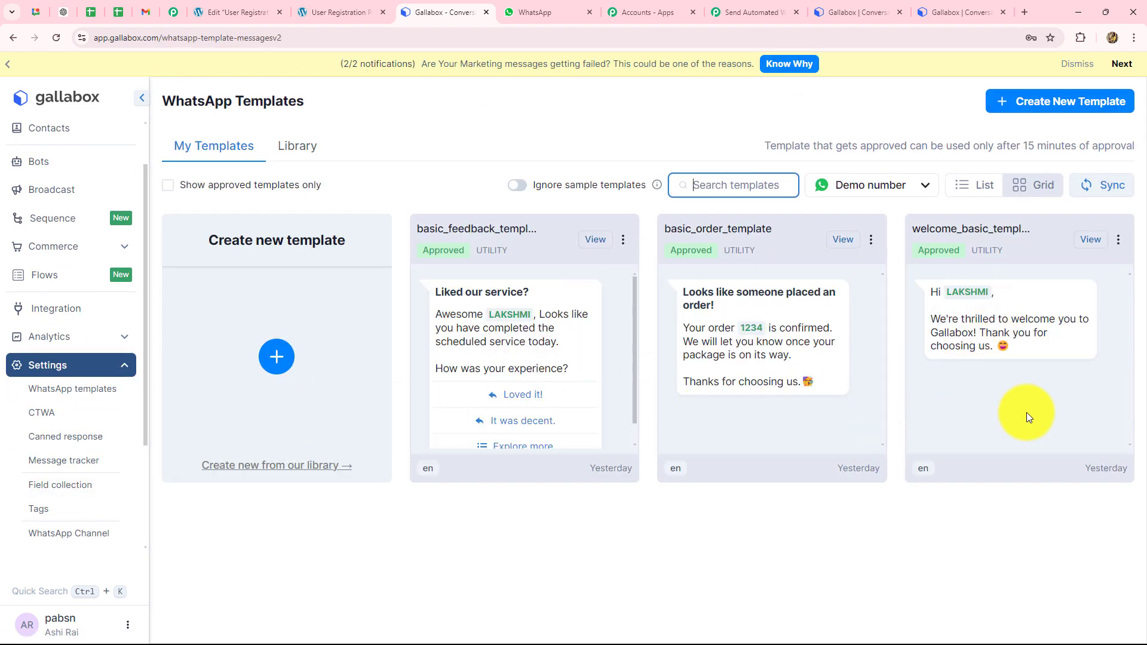
pyautogui.click(723, 562)
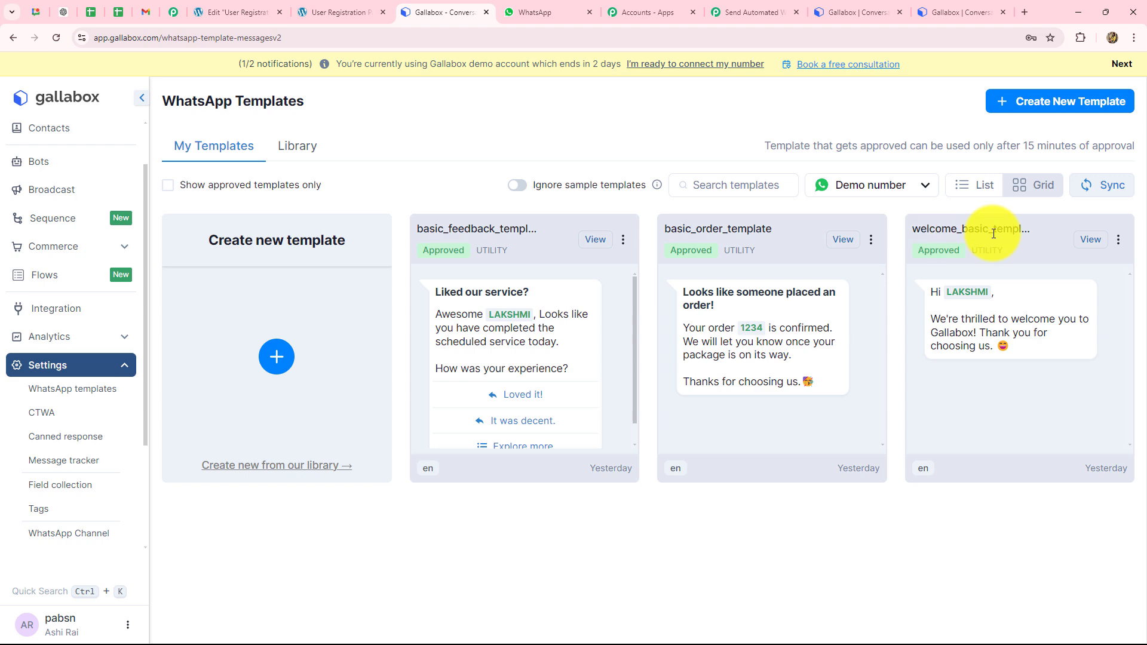
pyautogui.click(729, 8)
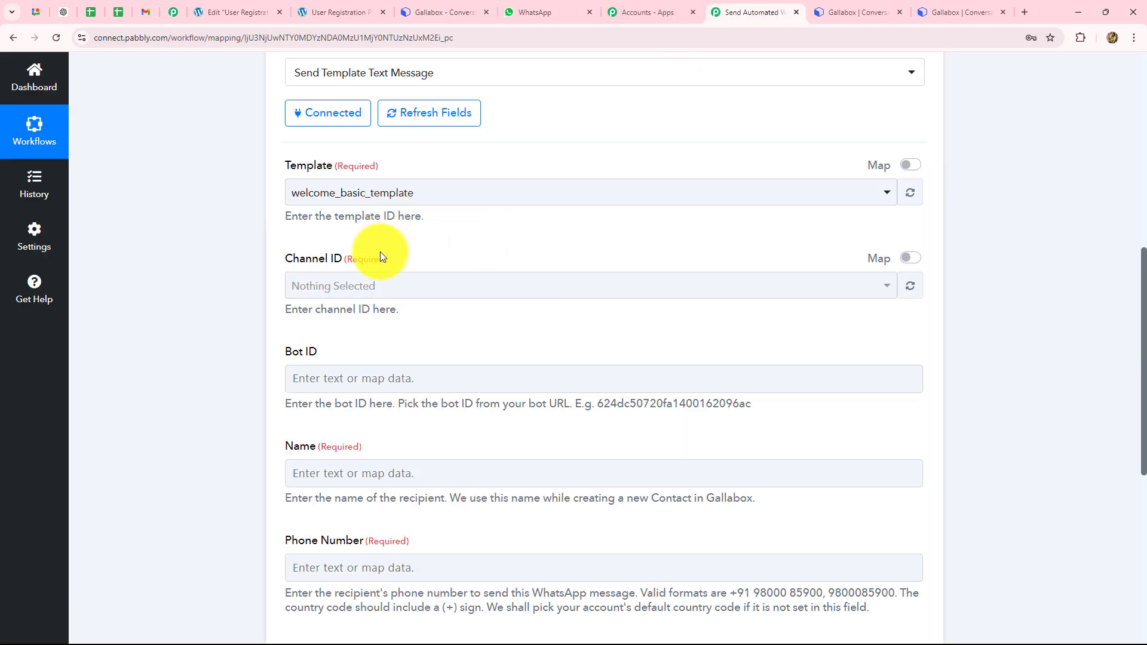
# Step: Refresh the Gallabox fields to load Channel ID options and review the Name hint
pyautogui.scroll(1, 418, 205)
pyautogui.click(427, 176)
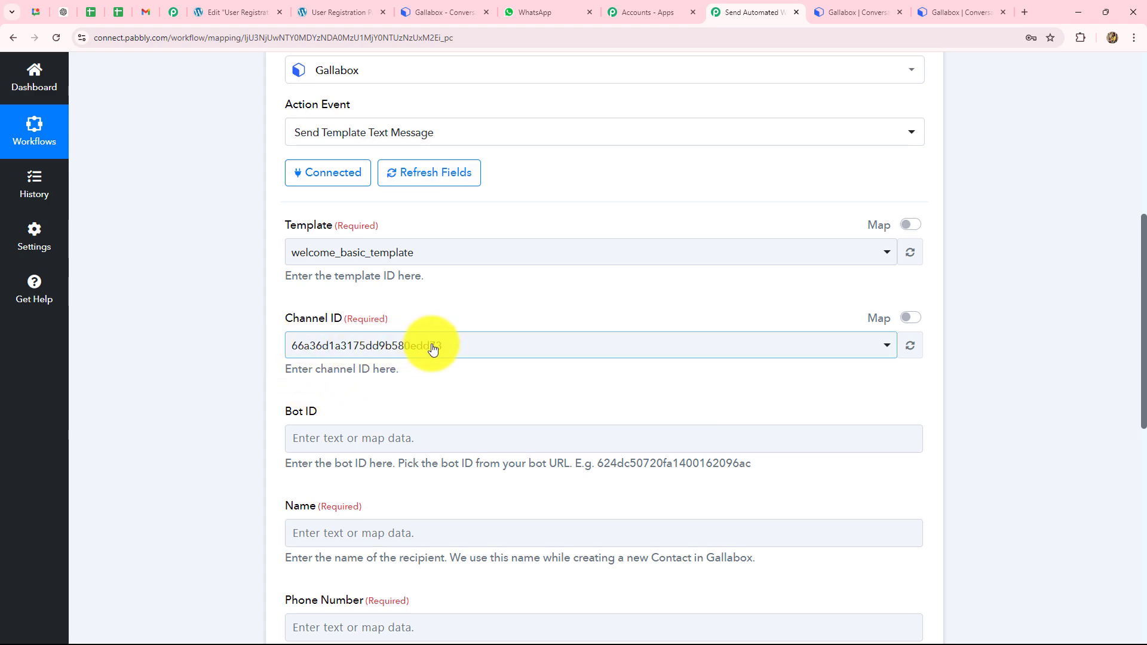
pyautogui.scroll(-2, 435, 350)
pyautogui.scroll(-1, 436, 350)
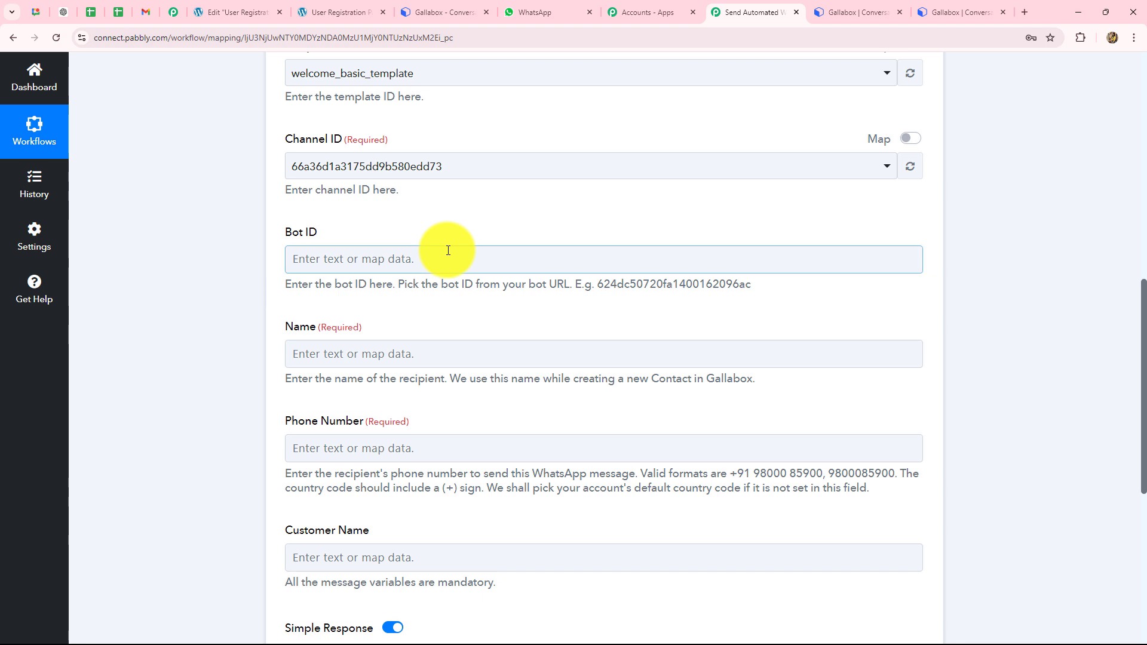
pyautogui.scroll(-3, 445, 254)
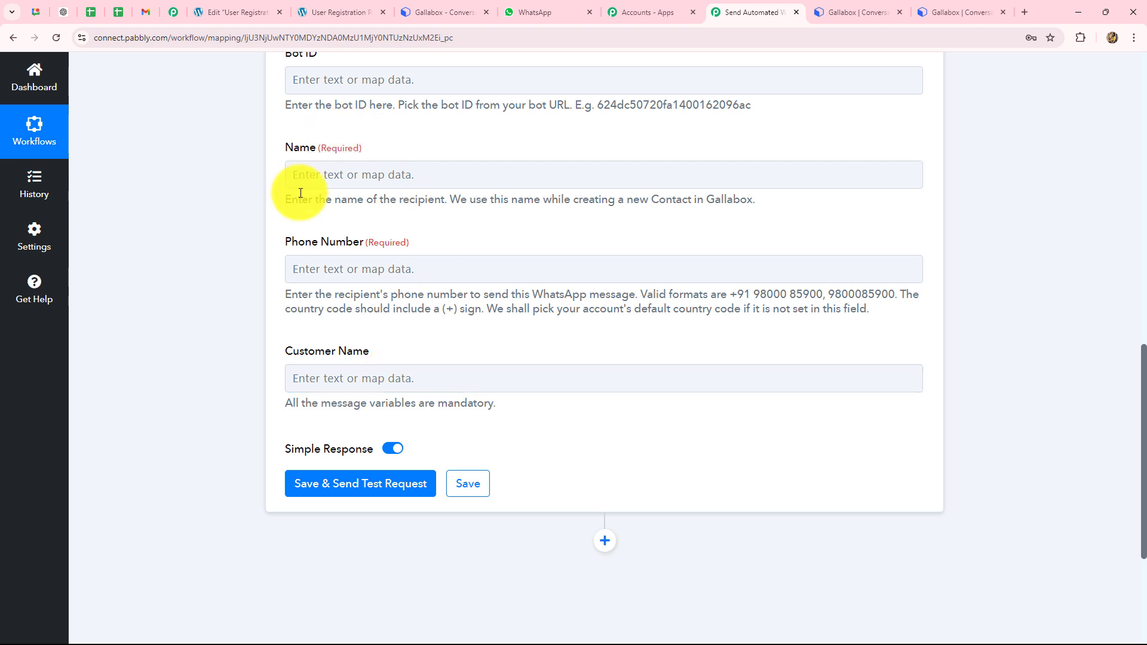
pyautogui.moveTo(292, 199); pyautogui.dragTo(775, 209)
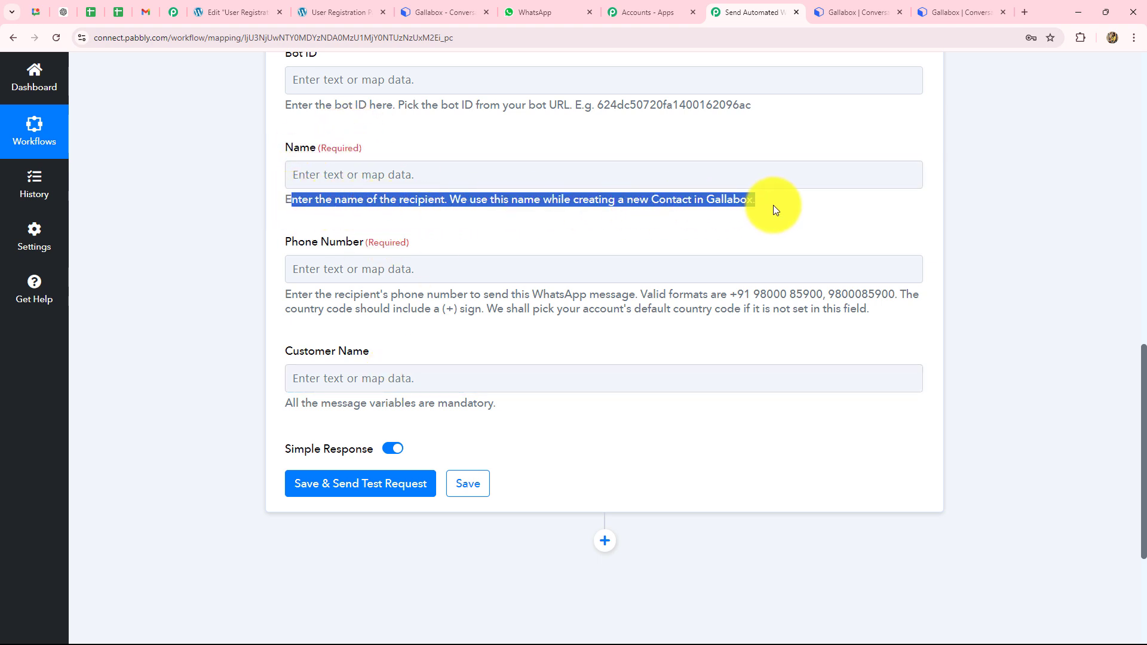
pyautogui.click(739, 235)
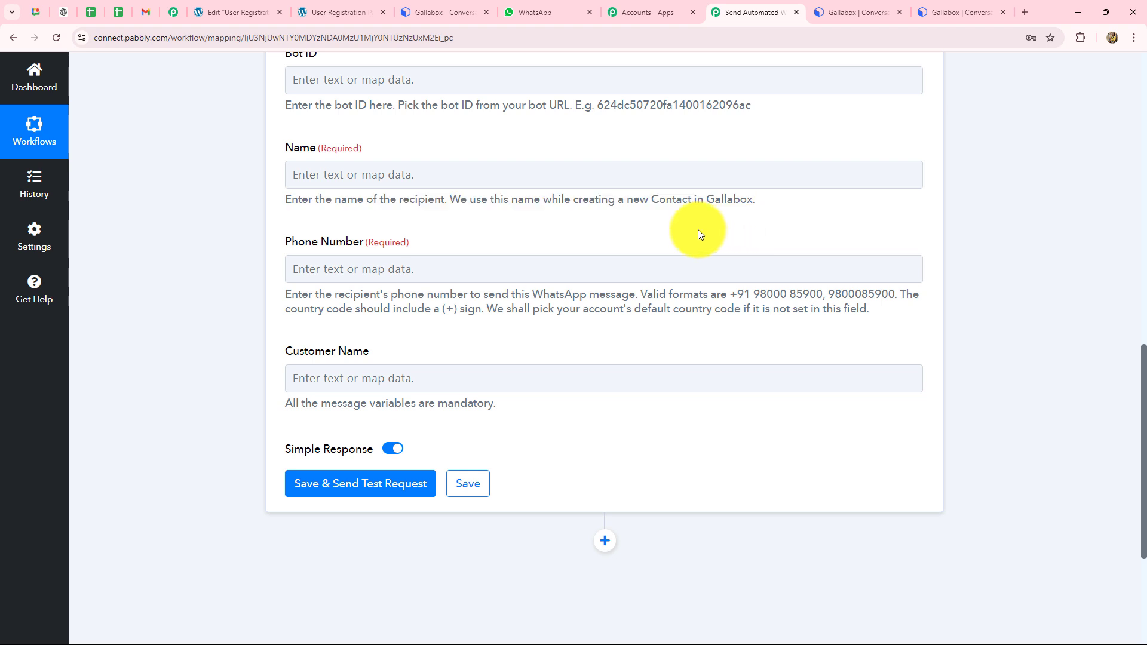
# Step: Map the Elementor submission's First Name and Last Name into the Name field
pyautogui.click(360, 173)
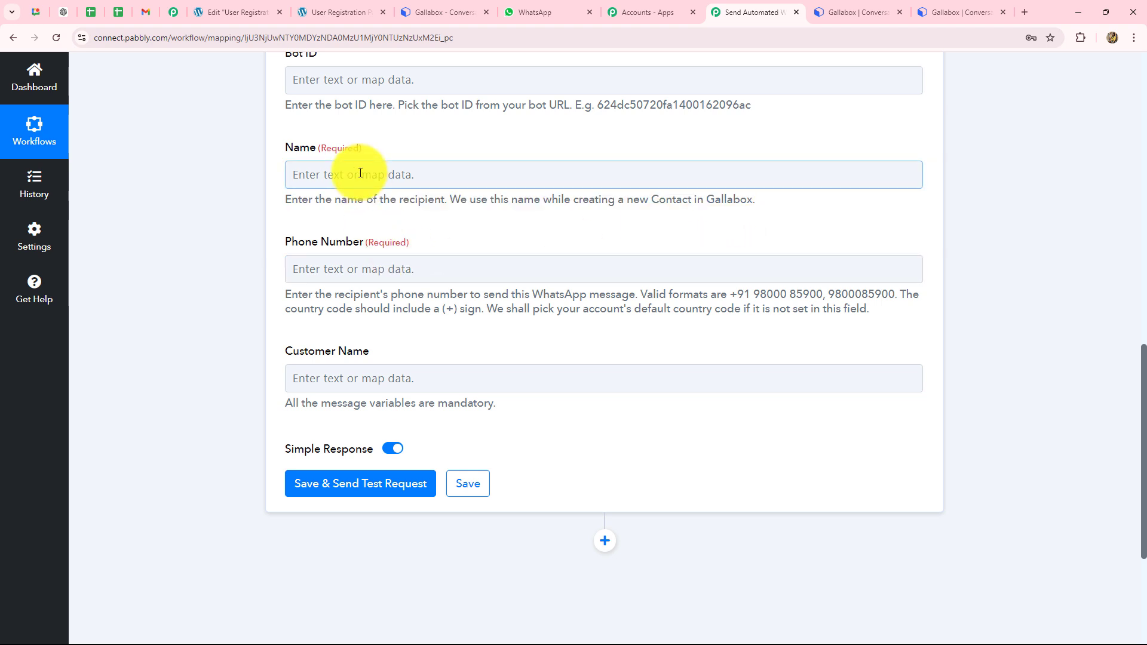
pyautogui.click(361, 173)
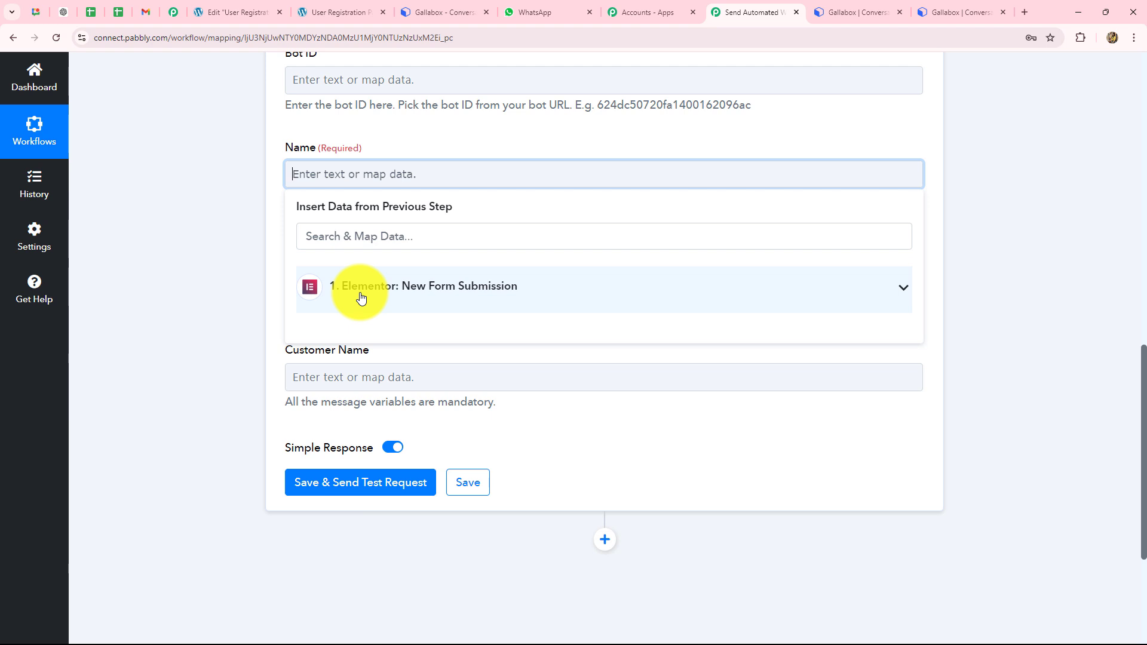
pyautogui.click(361, 297)
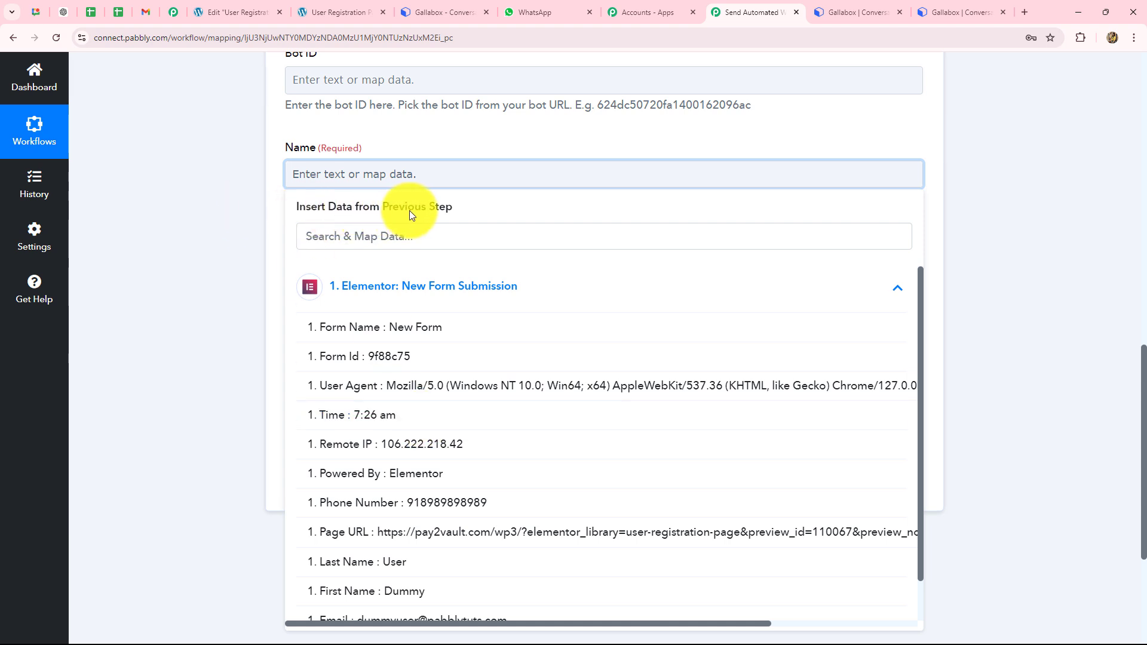
pyautogui.scroll(-1, 423, 436)
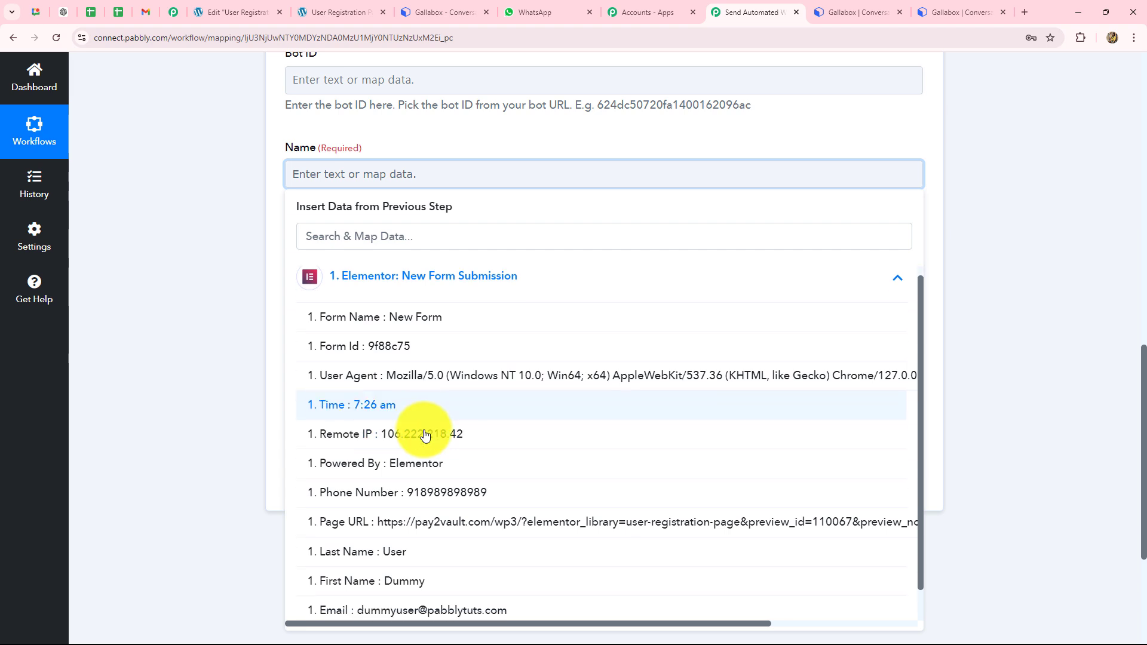
pyautogui.scroll(-1, 425, 435)
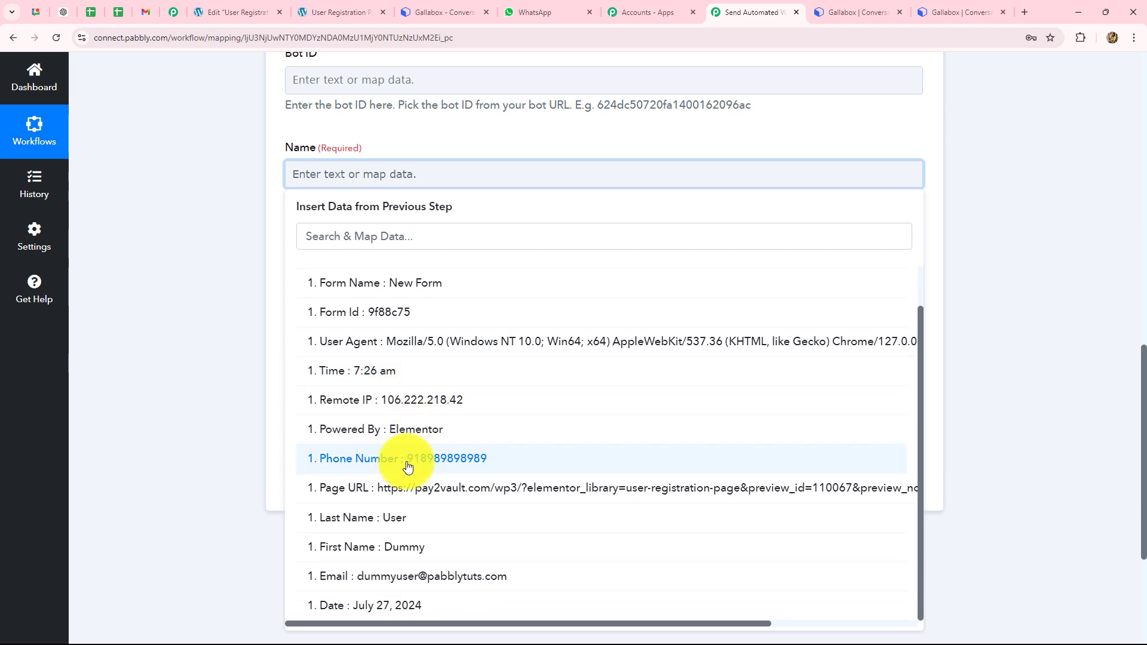
pyautogui.click(403, 546)
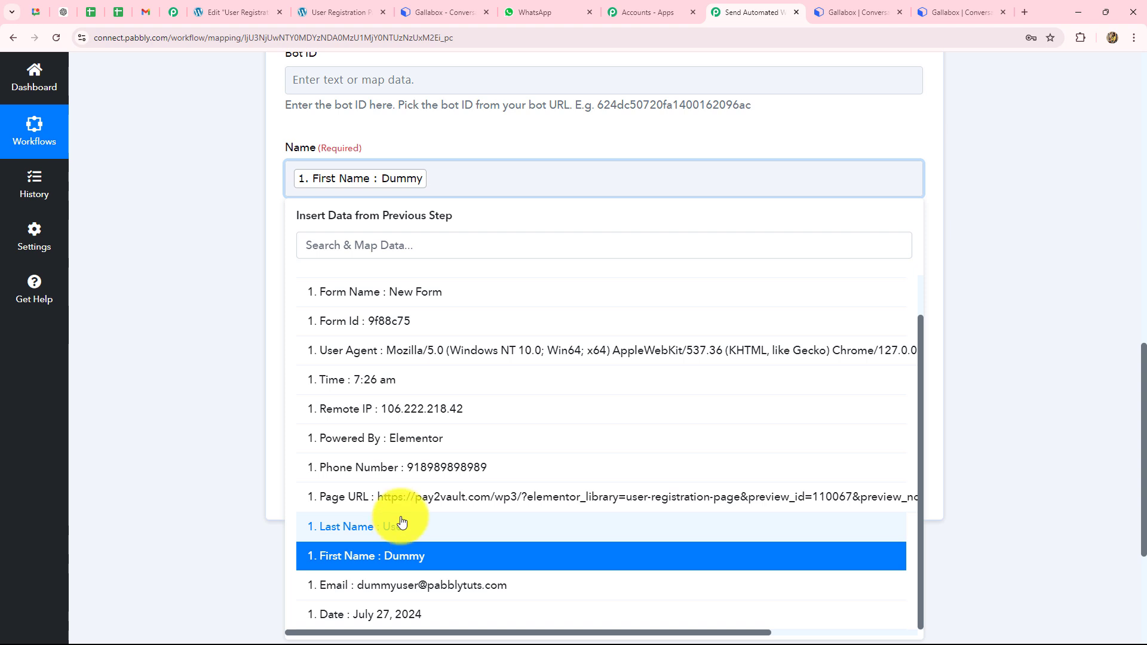
pyautogui.click(401, 524)
pyautogui.click(1120, 308)
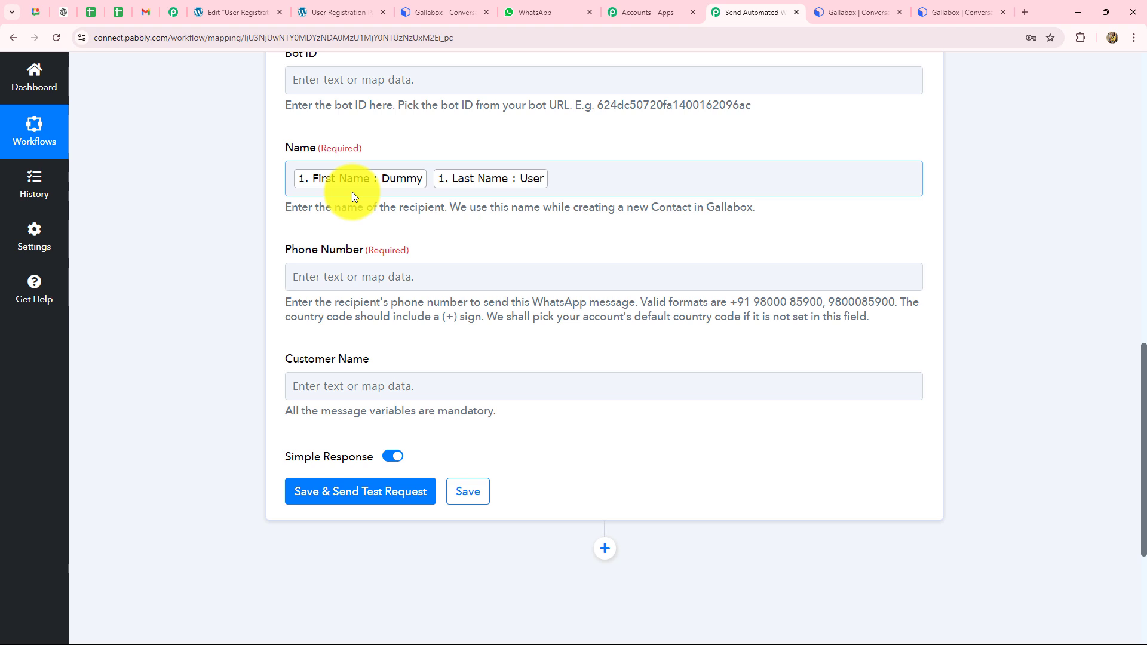
pyautogui.click(516, 199)
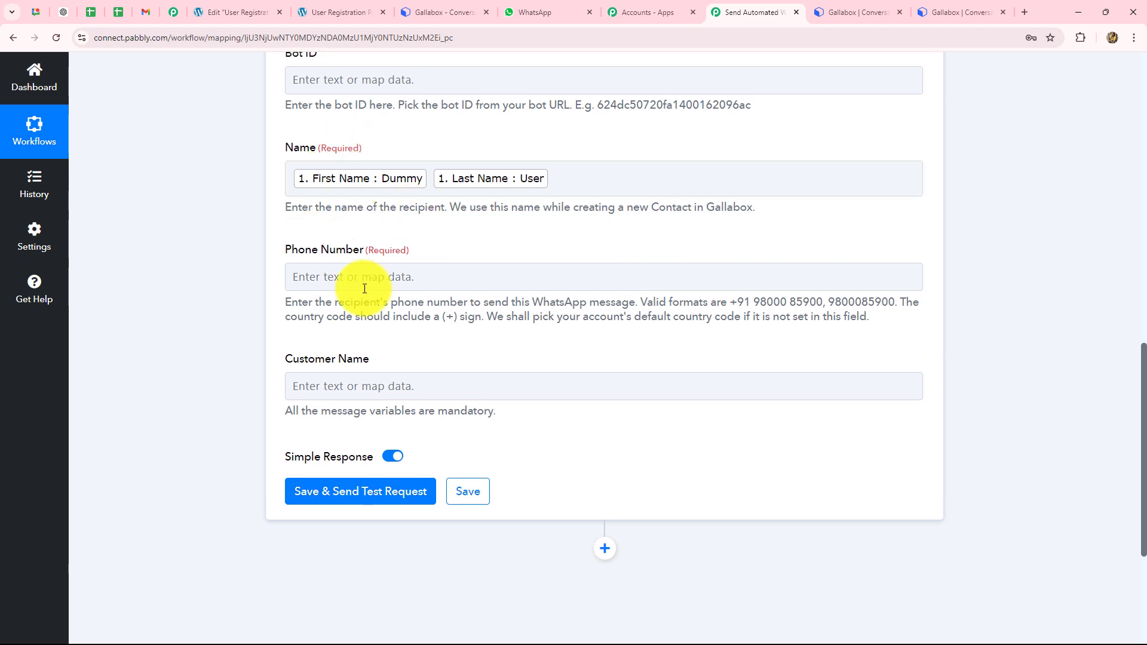
# Step: Check the Phone Number field's required +91 example format
pyautogui.click(365, 277)
pyautogui.scroll(-1, 364, 281)
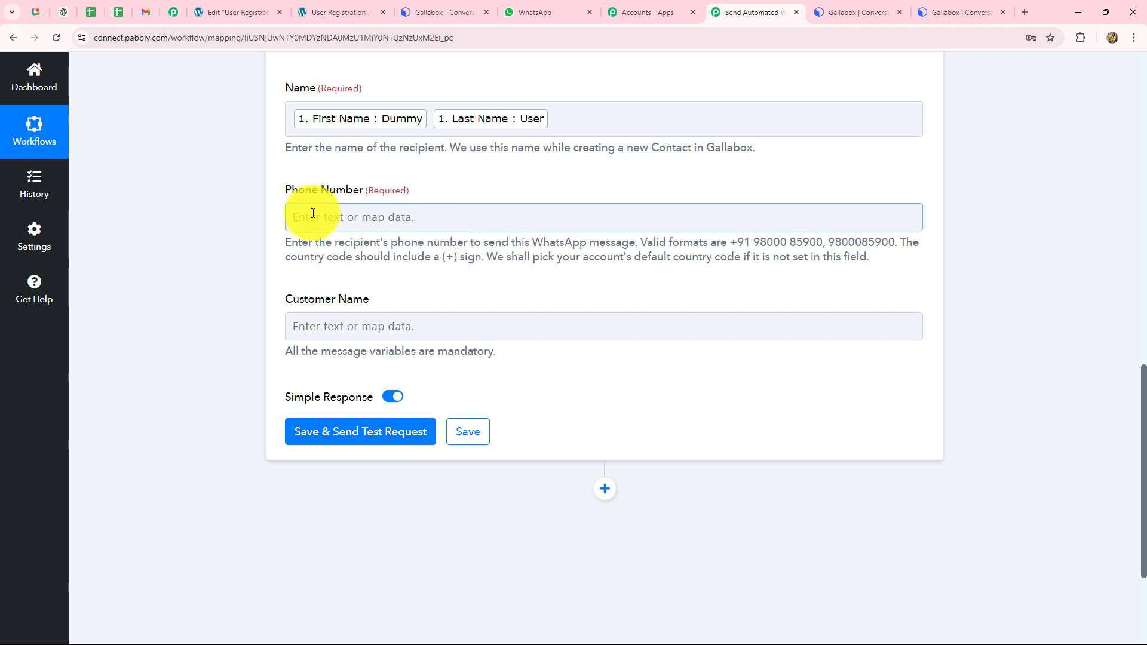
pyautogui.click(282, 242)
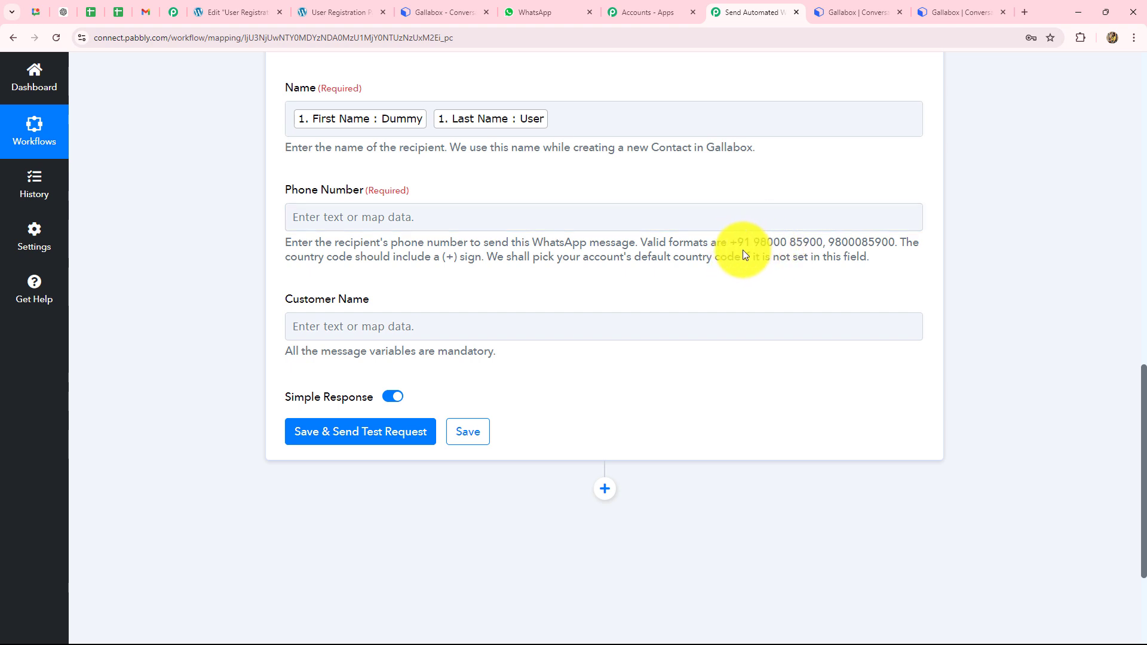
pyautogui.moveTo(812, 243); pyautogui.dragTo(825, 245)
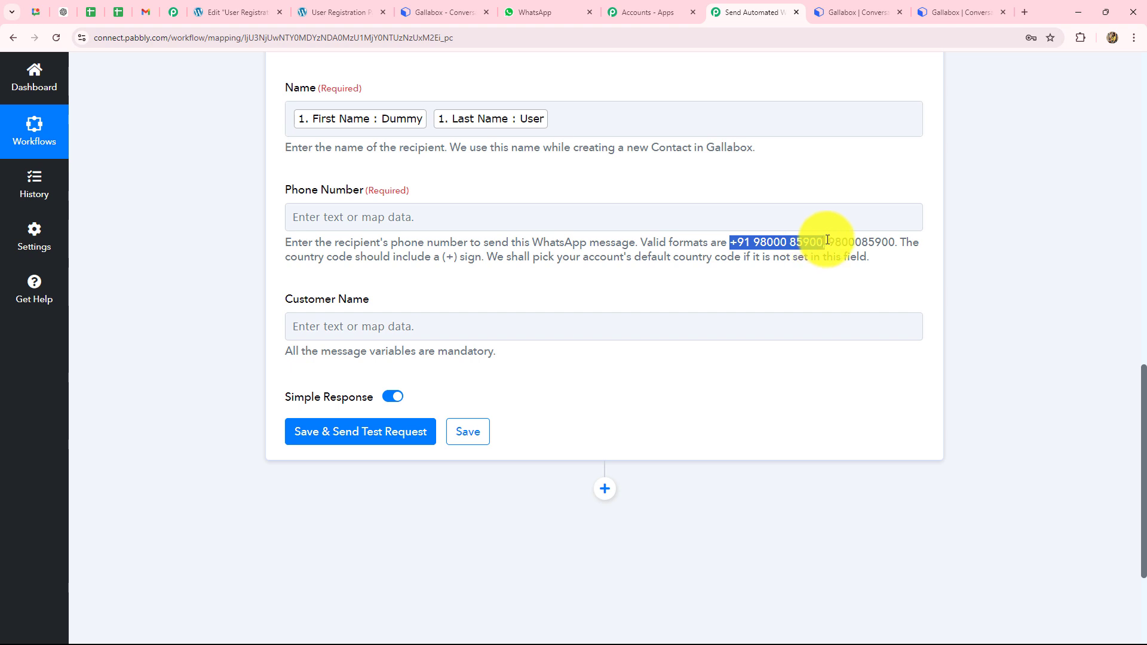
# Step: Map the Elementor form's Phone Number into Phone Number, prefixed with '+'
pyautogui.click(442, 220)
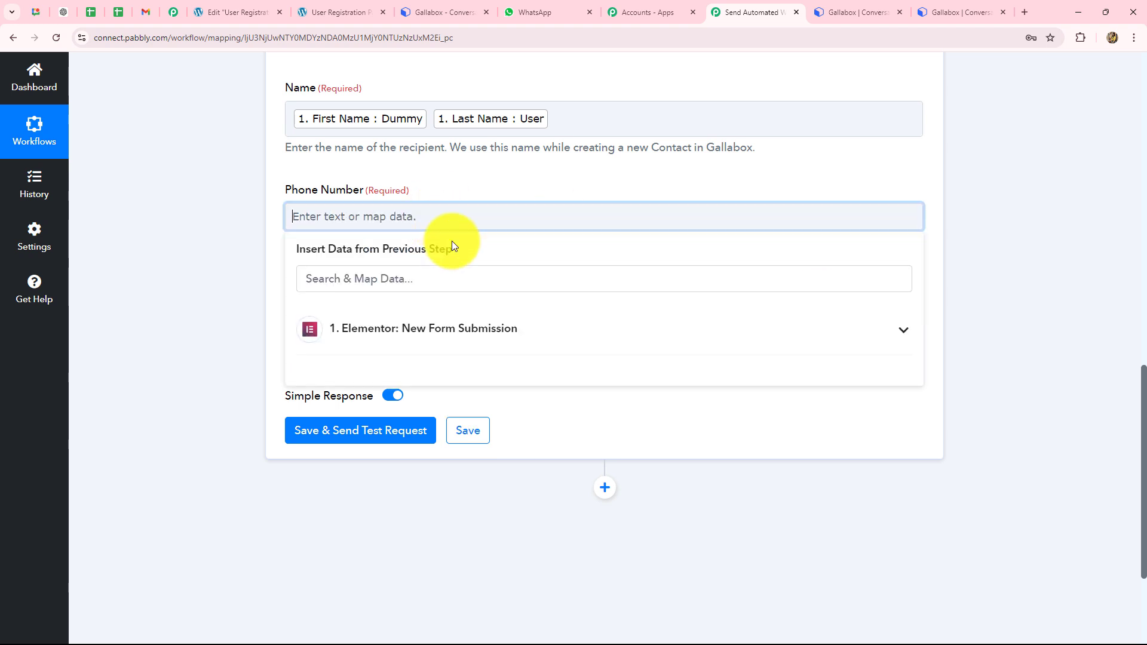
pyautogui.click(419, 337)
pyautogui.scroll(-2, 445, 484)
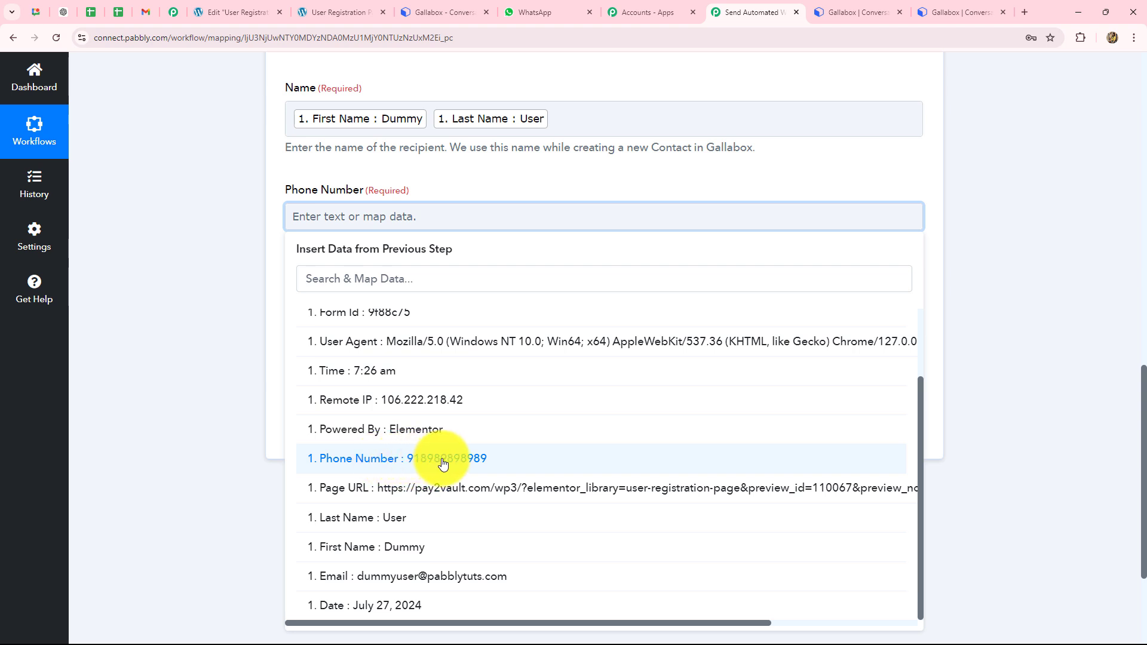
pyautogui.click(439, 461)
pyautogui.click(291, 222)
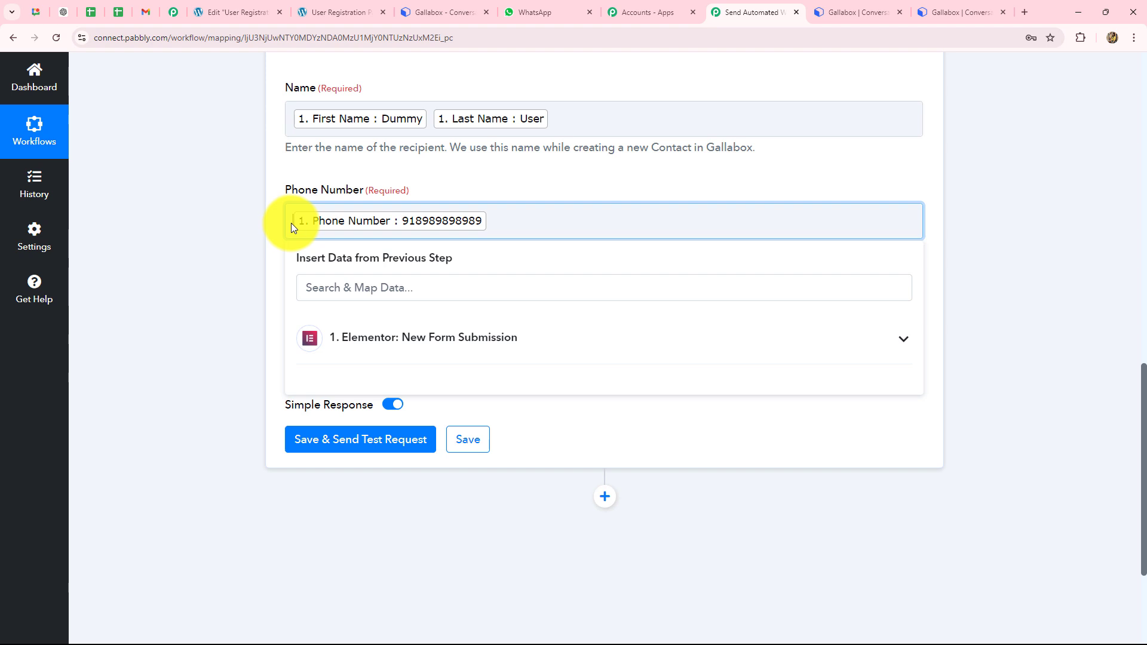
pyautogui.write('+')
pyautogui.click(242, 247)
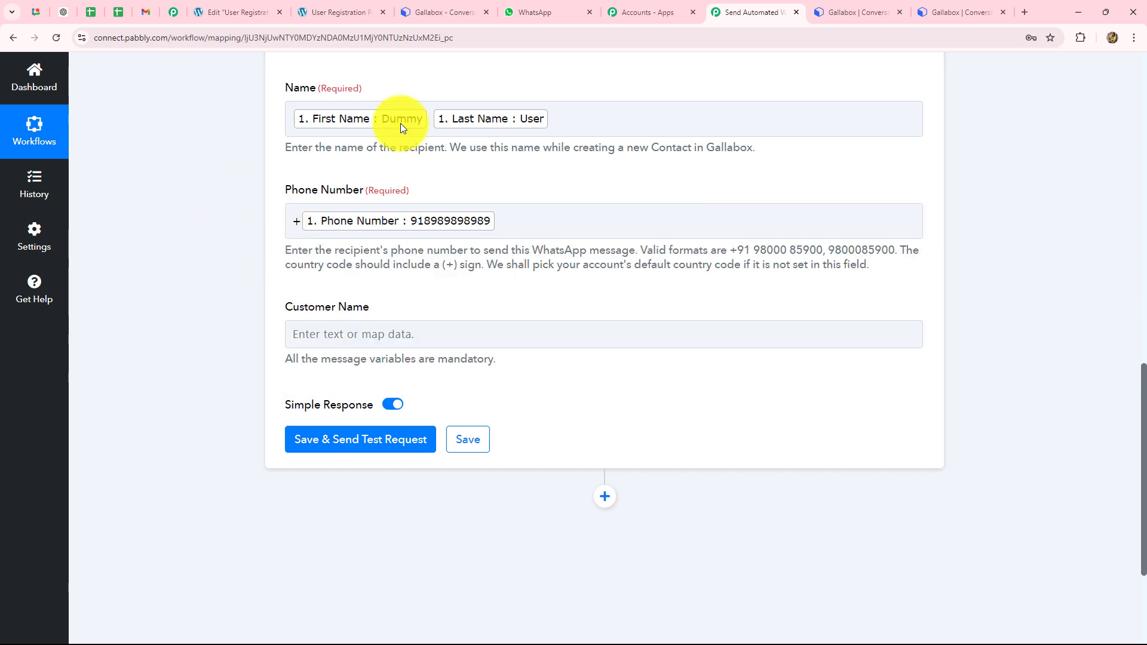
pyautogui.click(431, 233)
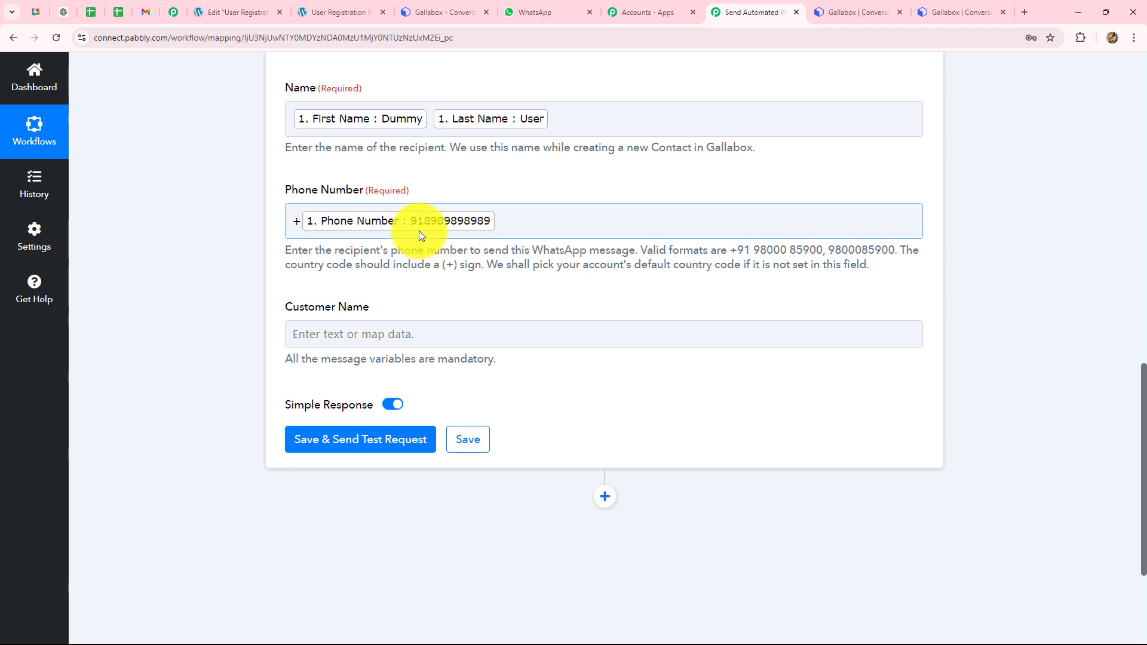
pyautogui.scroll(-2, 323, 317)
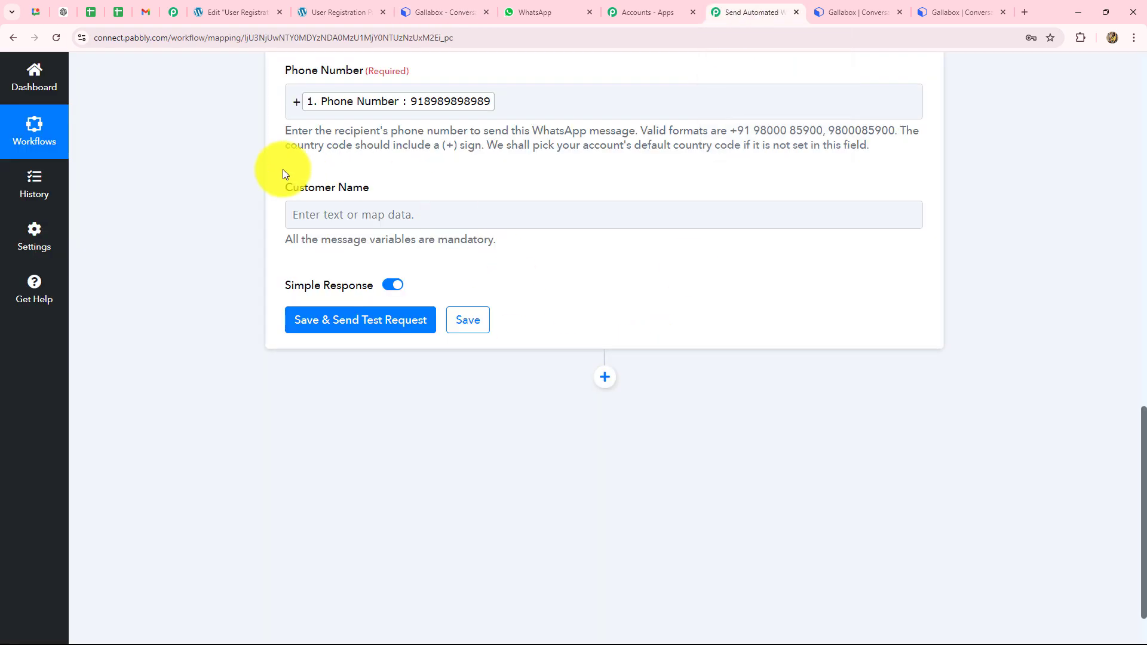
# Step: Map Customer Name to the Elementor form's First Name and Last Name fields
pyautogui.click(338, 220)
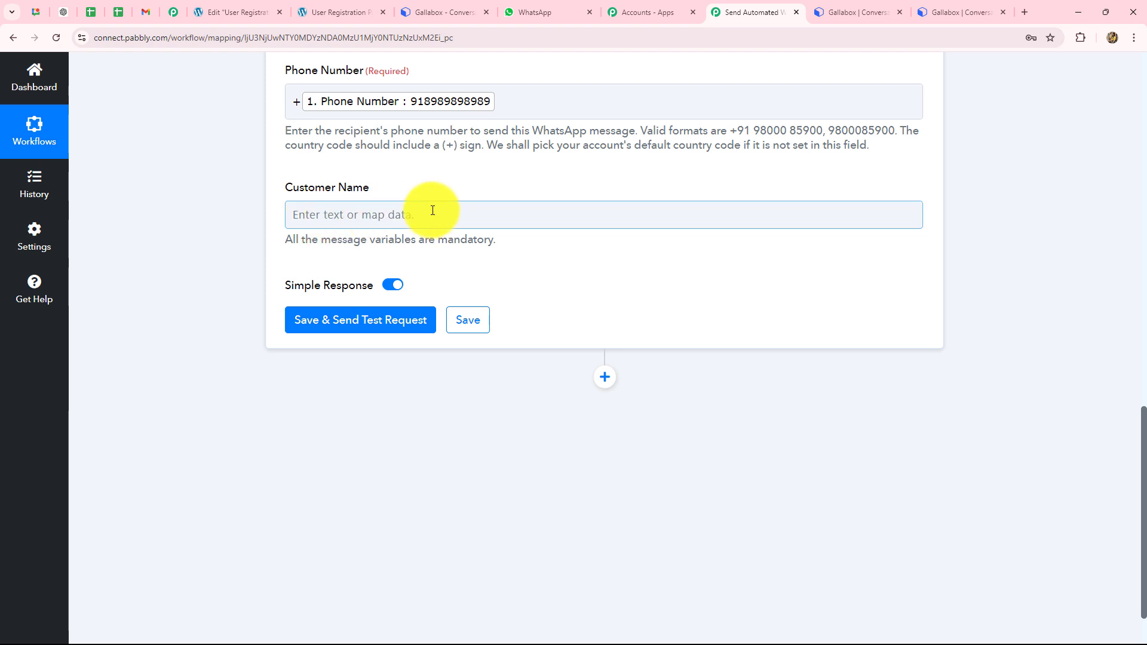
pyautogui.click(365, 216)
pyautogui.click(361, 327)
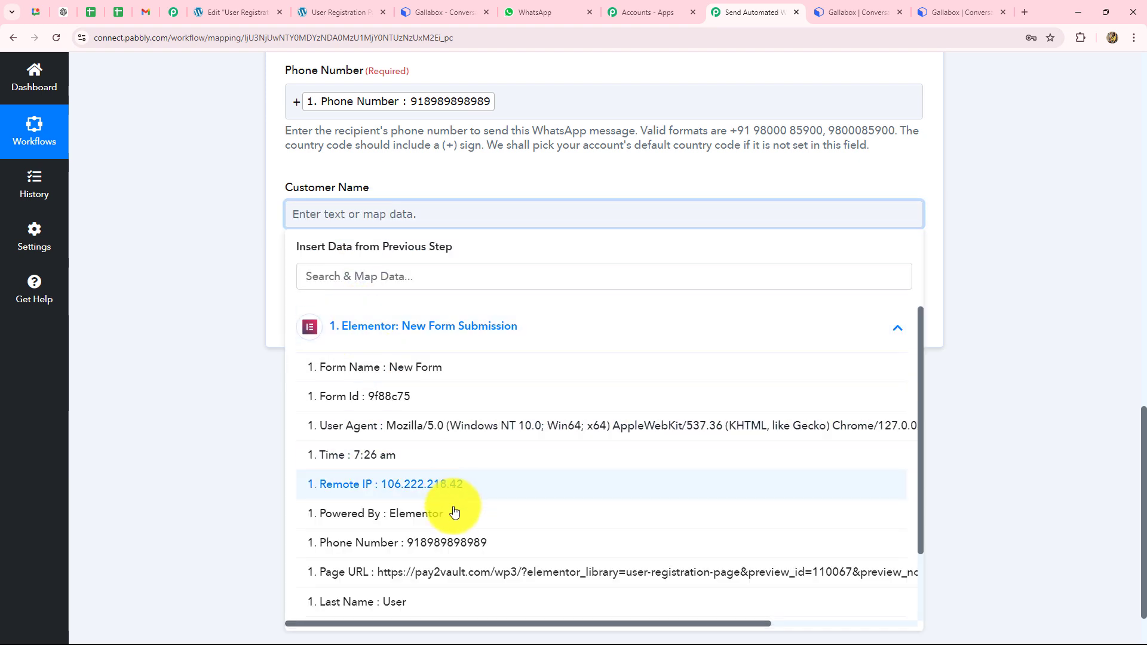
pyautogui.scroll(-1, 453, 513)
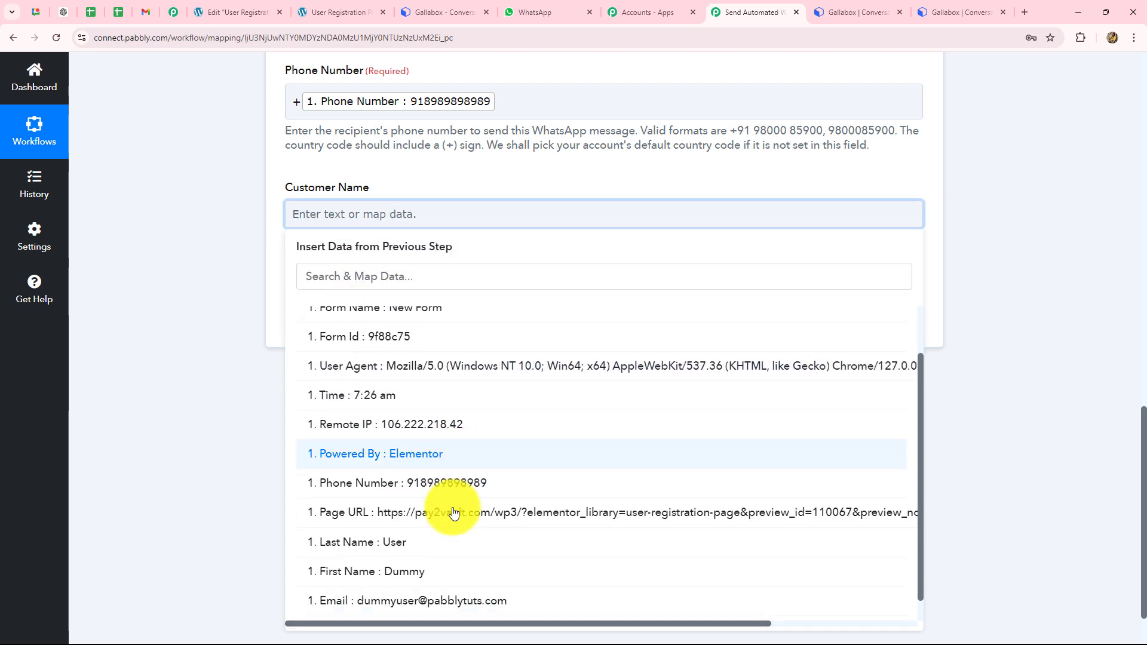
pyautogui.click(416, 574)
pyautogui.click(405, 546)
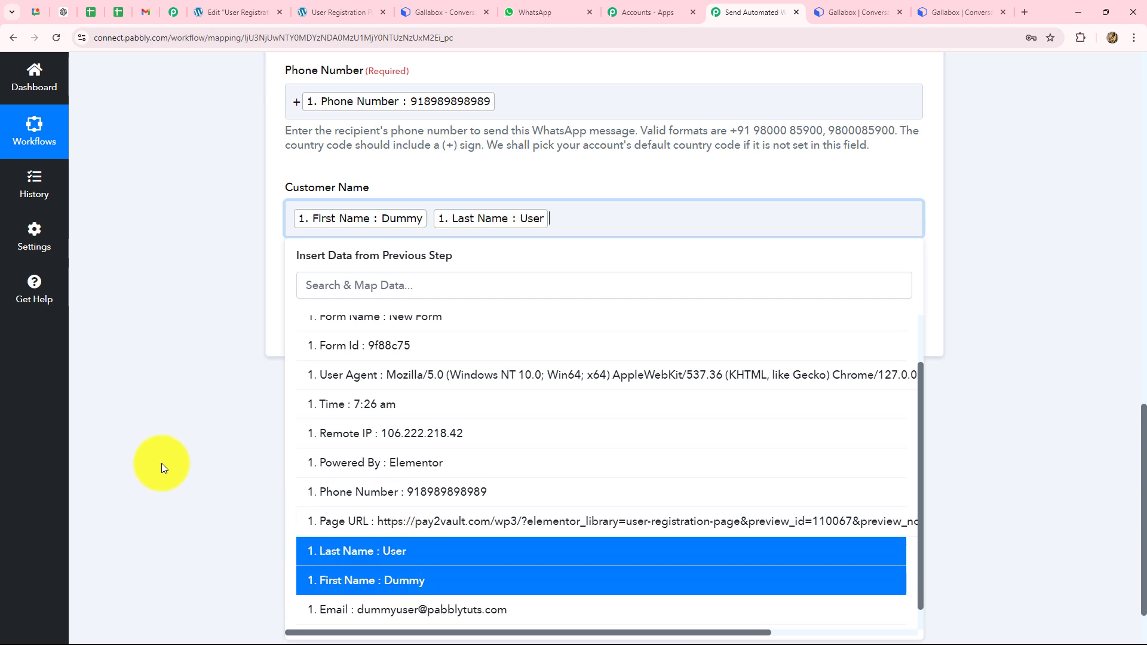
pyautogui.click(161, 463)
# Step: Save the Gallabox step and send a test request, confirming the message Id and ACCEPTED status
pyautogui.click(366, 333)
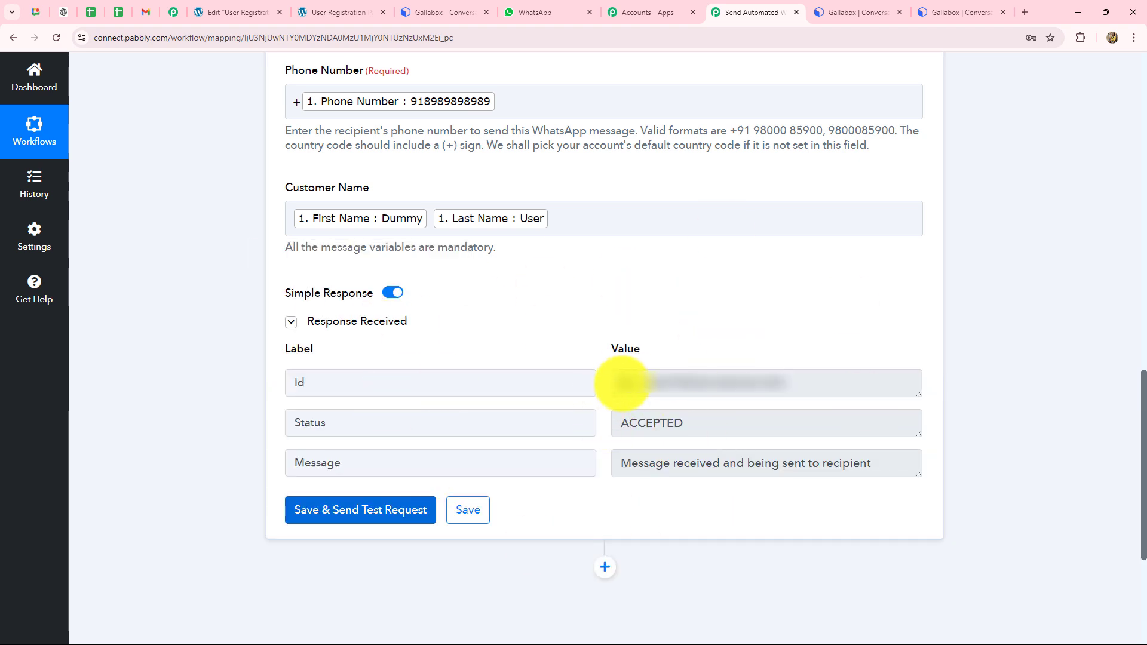
pyautogui.moveTo(621, 382); pyautogui.dragTo(914, 389)
pyautogui.moveTo(725, 427); pyautogui.dragTo(568, 432)
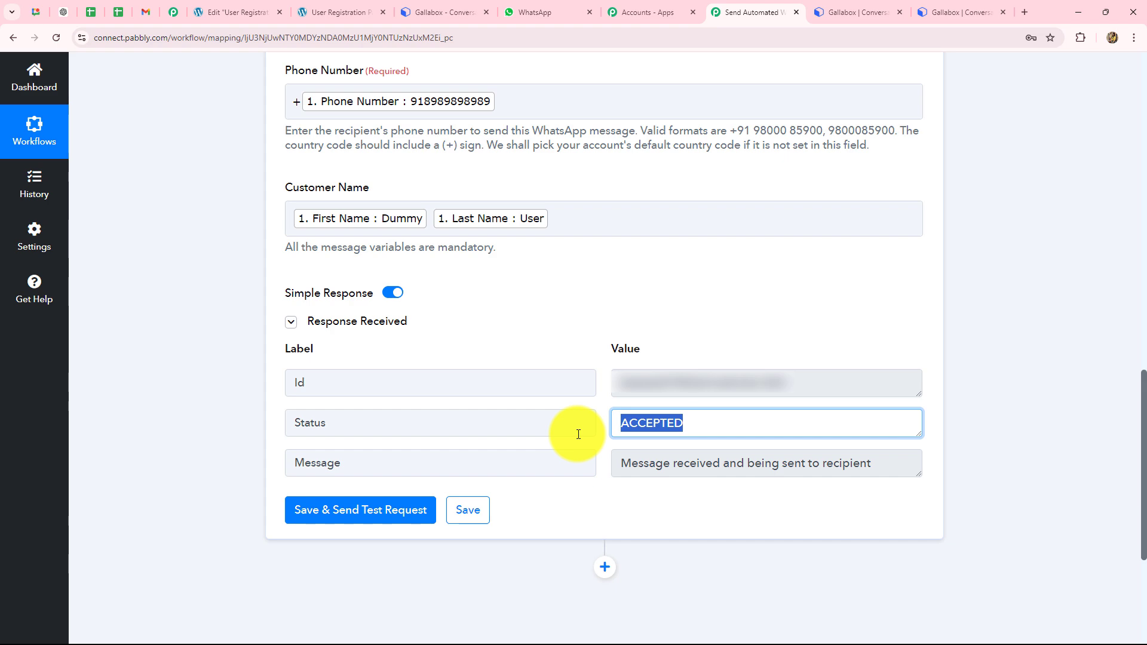
pyautogui.scroll(2, 418, 299)
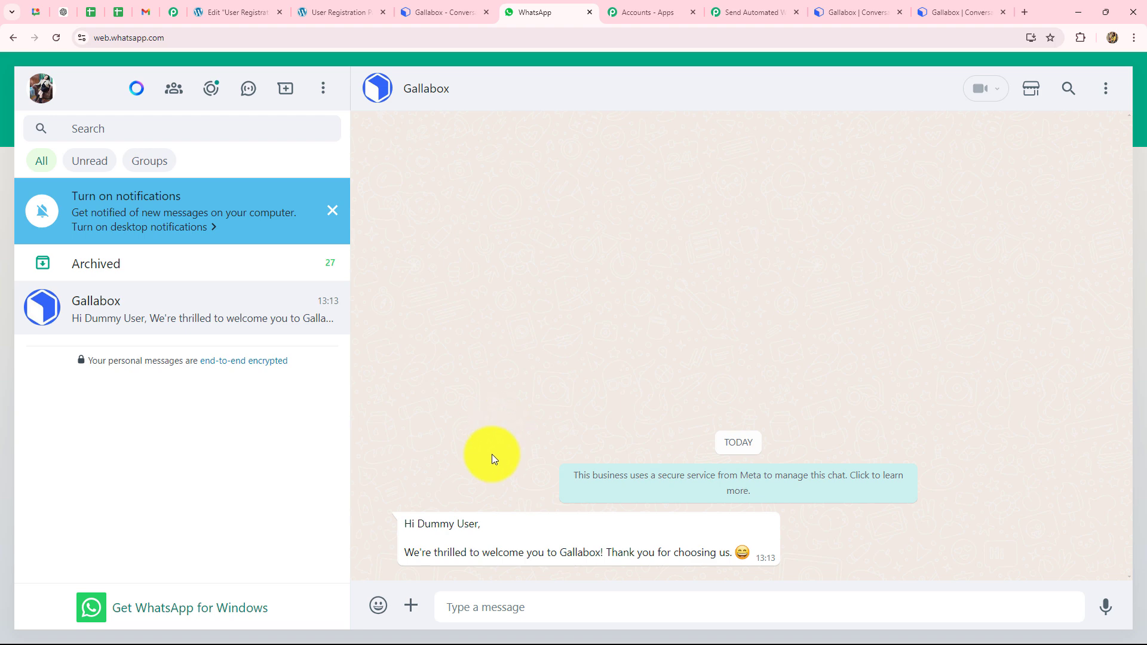
# Step: Read the Gallabox welcome message in WhatsApp greeting Dummy User and welcoming them to Gallabox
pyautogui.moveTo(424, 528); pyautogui.dragTo(476, 537)
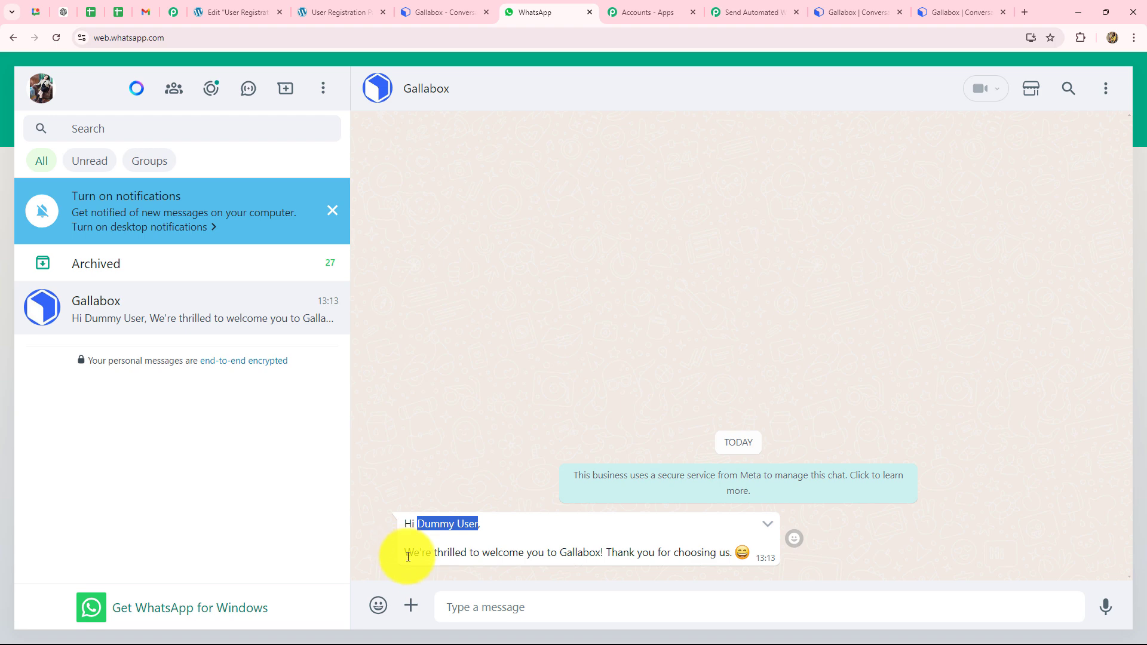
pyautogui.moveTo(409, 556); pyautogui.dragTo(450, 565)
pyautogui.moveTo(528, 565); pyautogui.dragTo(611, 568)
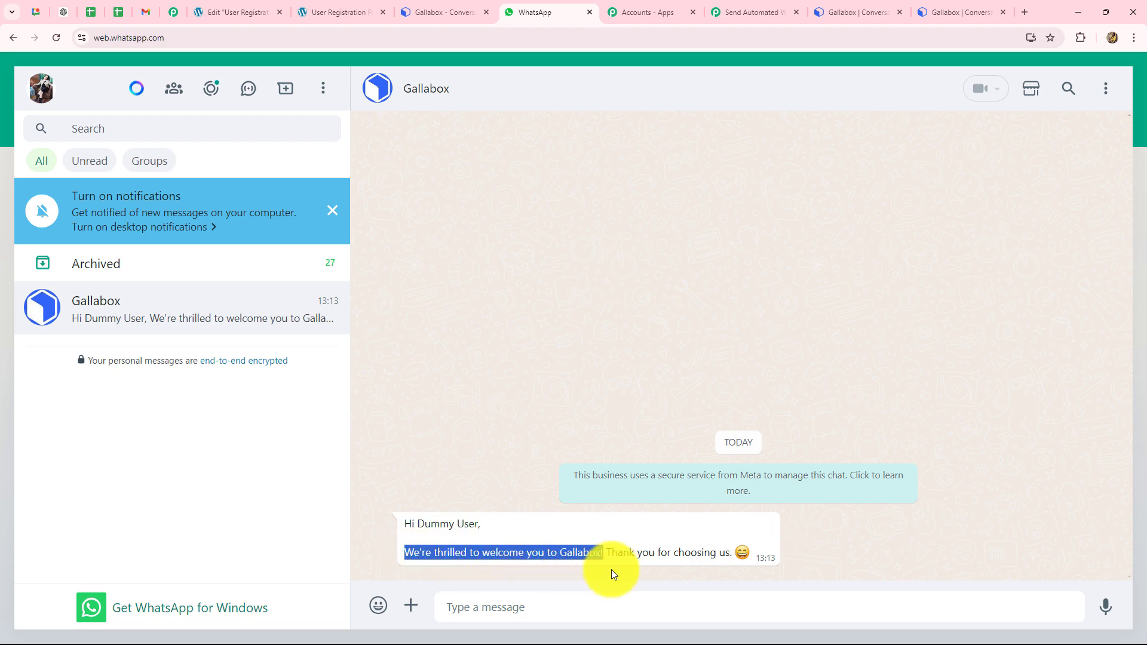
pyautogui.click(618, 552)
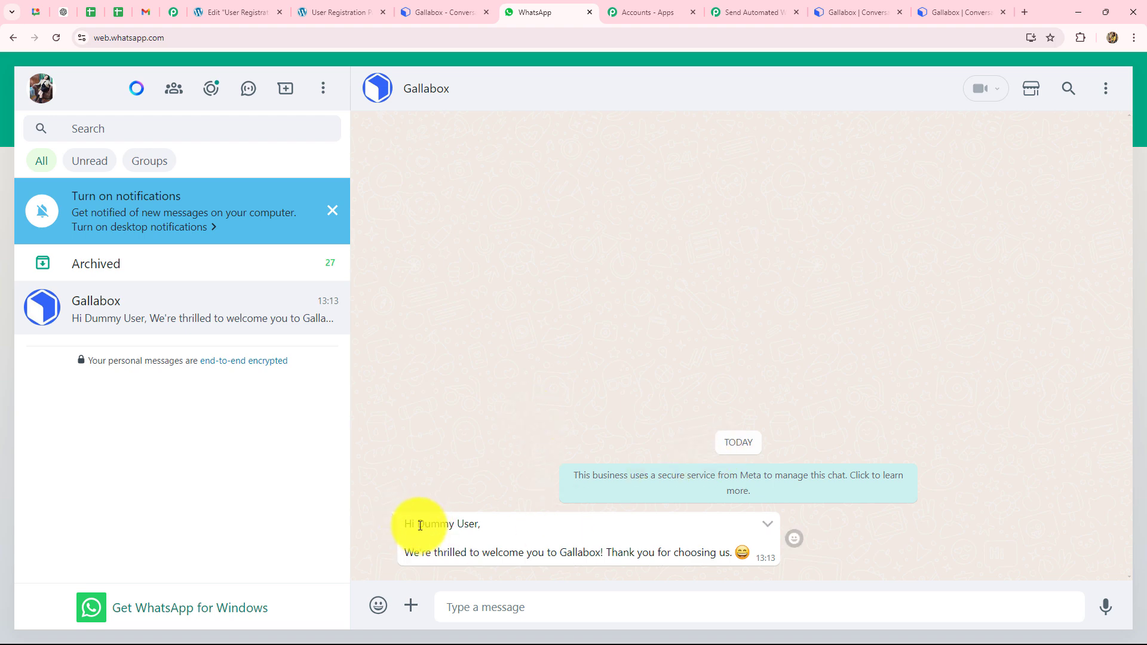
pyautogui.moveTo(420, 525); pyautogui.dragTo(493, 529)
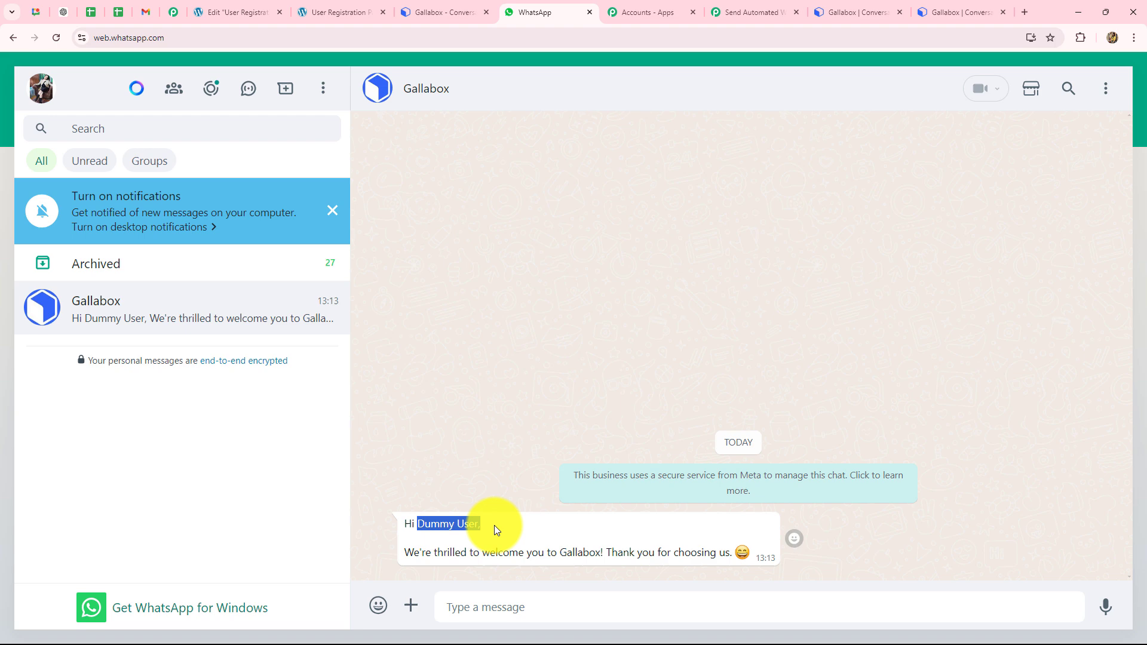
# Step: Preview the registration form, fill Email with a saved test address and First Name 'Smart'
pyautogui.click(257, 12)
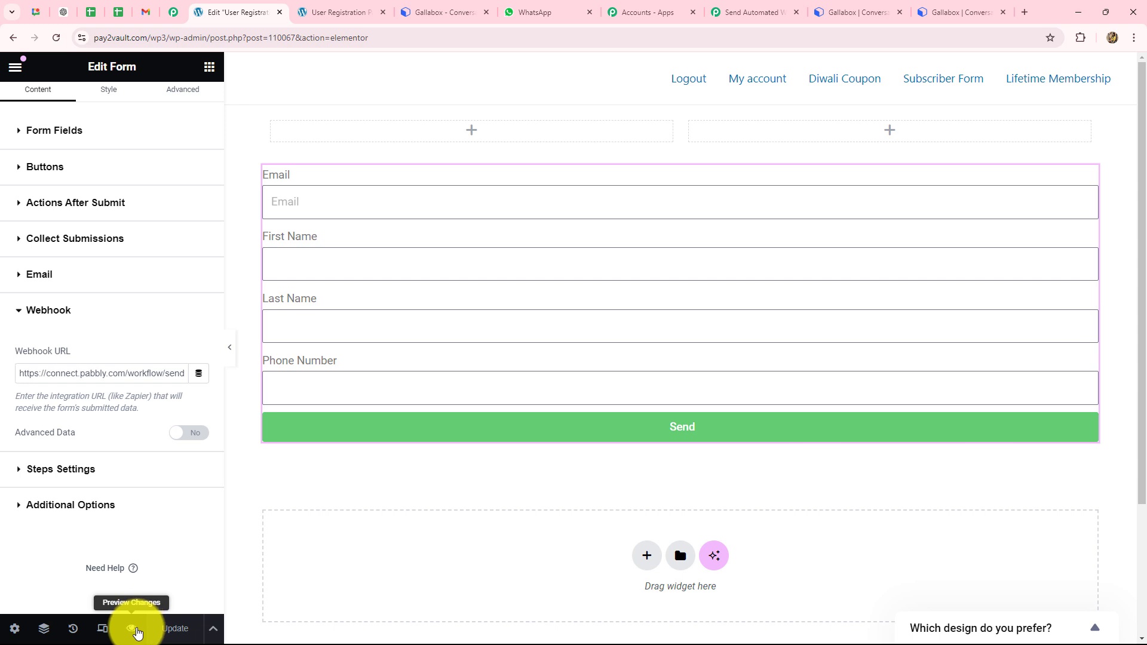
pyautogui.click(135, 630)
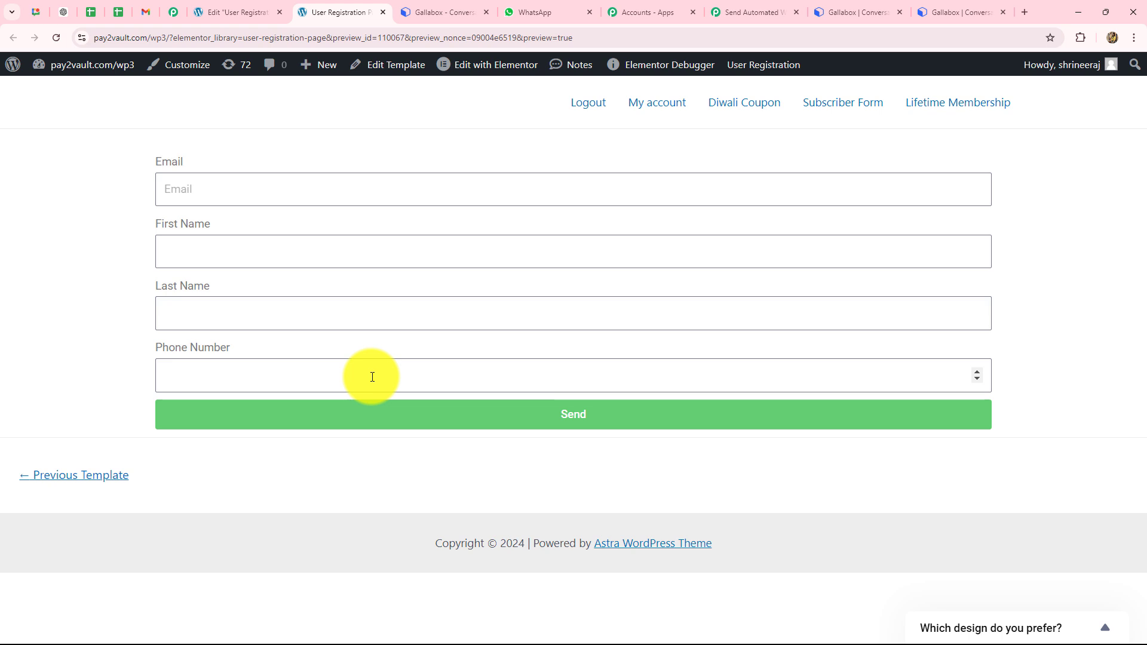
pyautogui.click(184, 190)
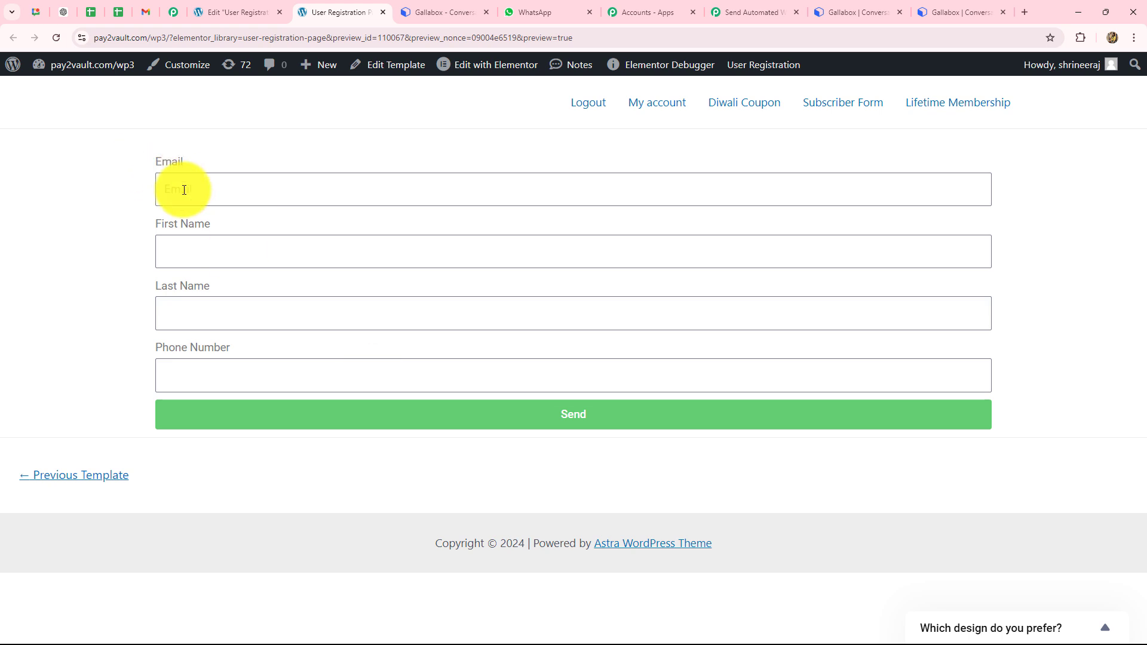
pyautogui.click(184, 190)
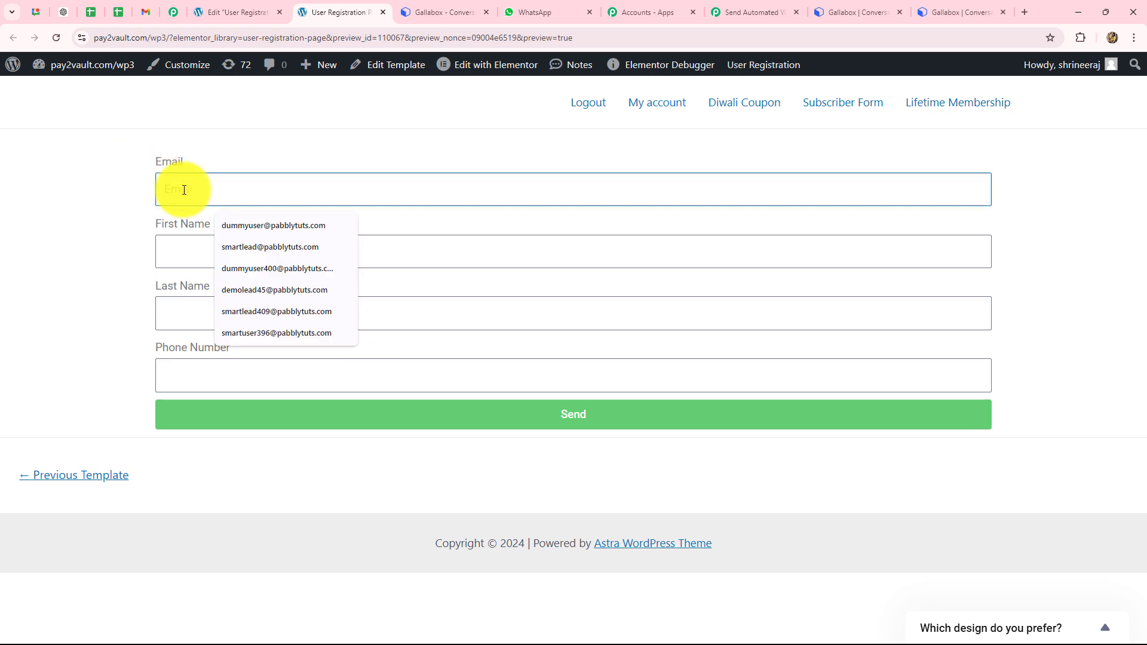
pyautogui.click(255, 244)
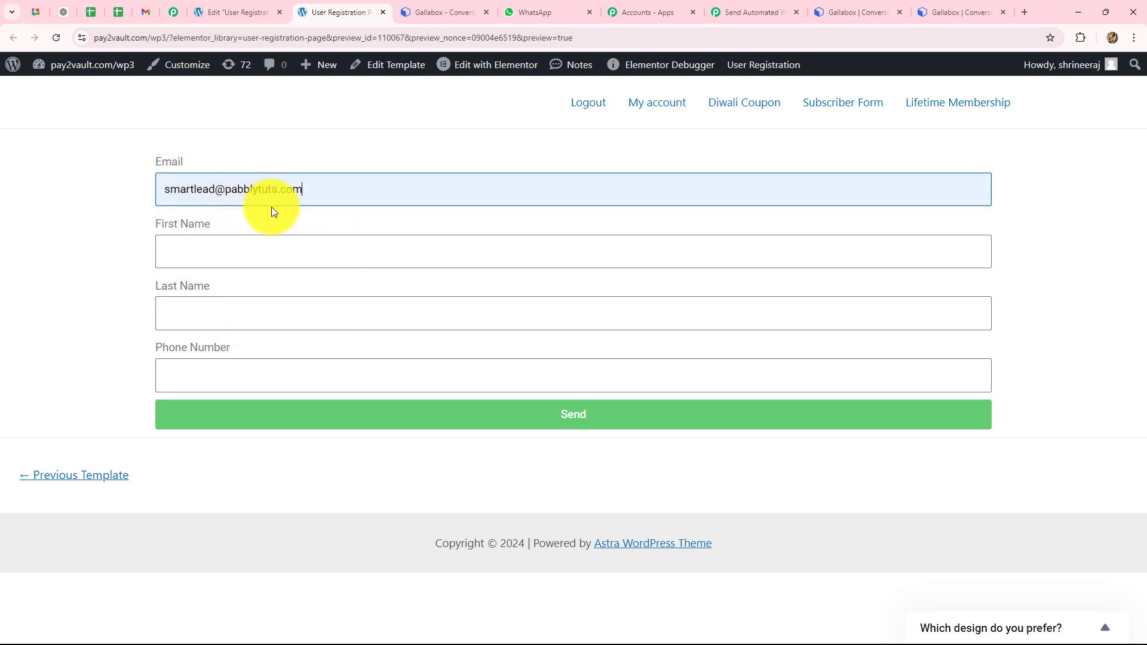
pyautogui.click(238, 257)
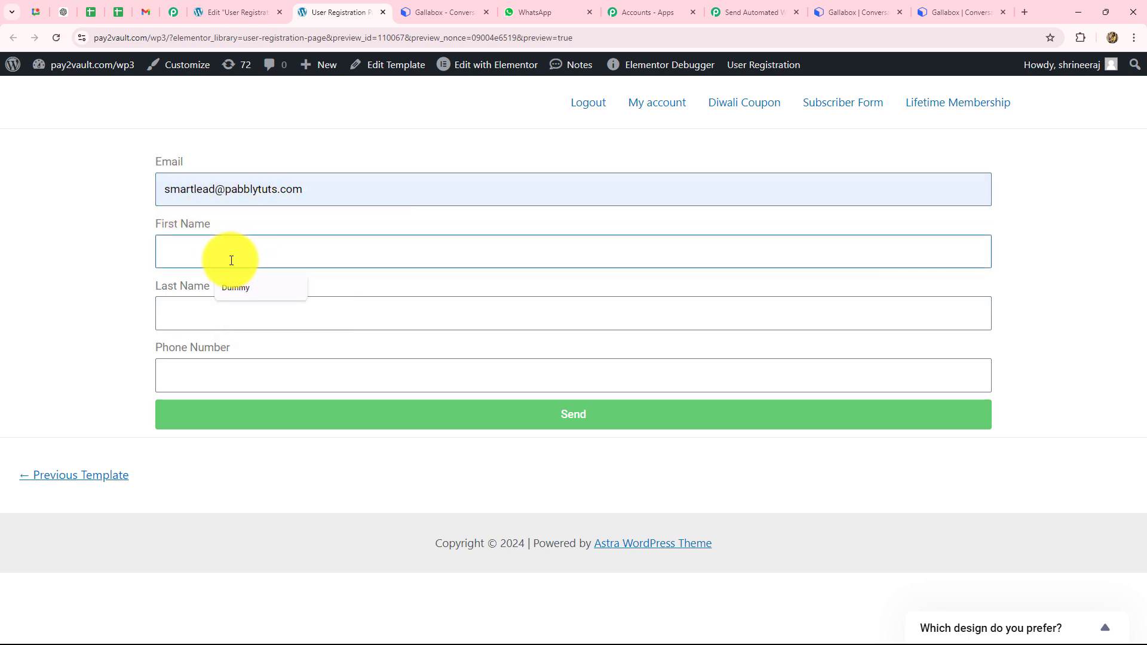
pyautogui.press('capslock')
pyautogui.write('S')
# Step: Enter Last Name 'Lead' and a test phone number, then submit the form
pyautogui.press('capslock')
pyautogui.write('mart')
pyautogui.click(195, 308)
pyautogui.press('capslock')
pyautogui.write('L')
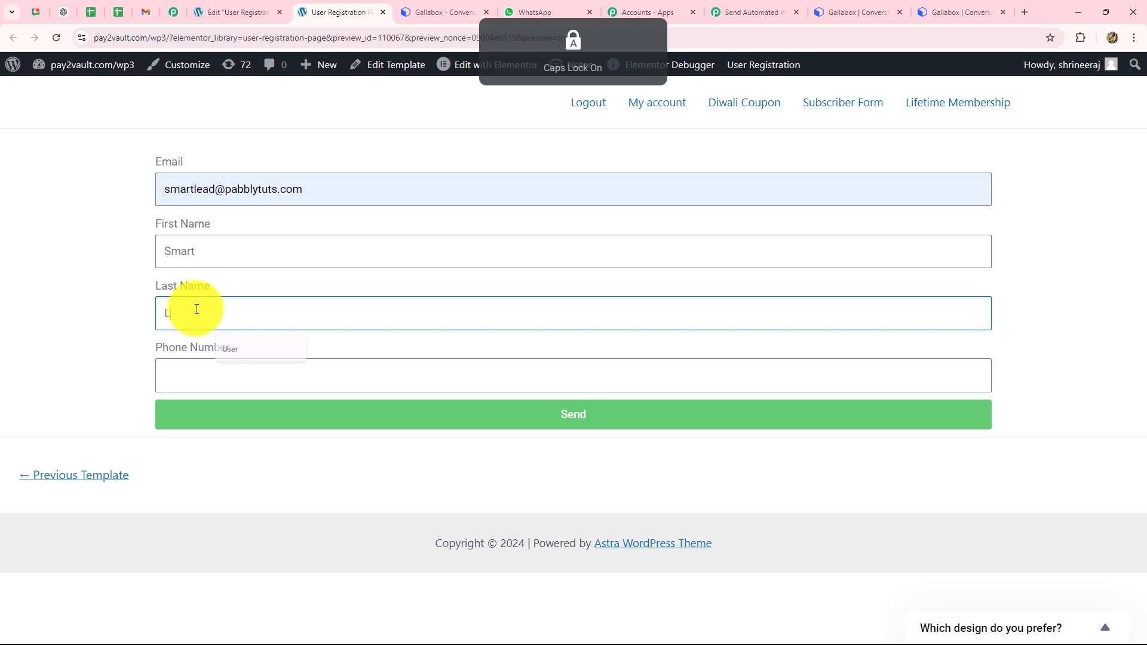
pyautogui.press('capslock')
pyautogui.write('ead')
pyautogui.click(196, 368)
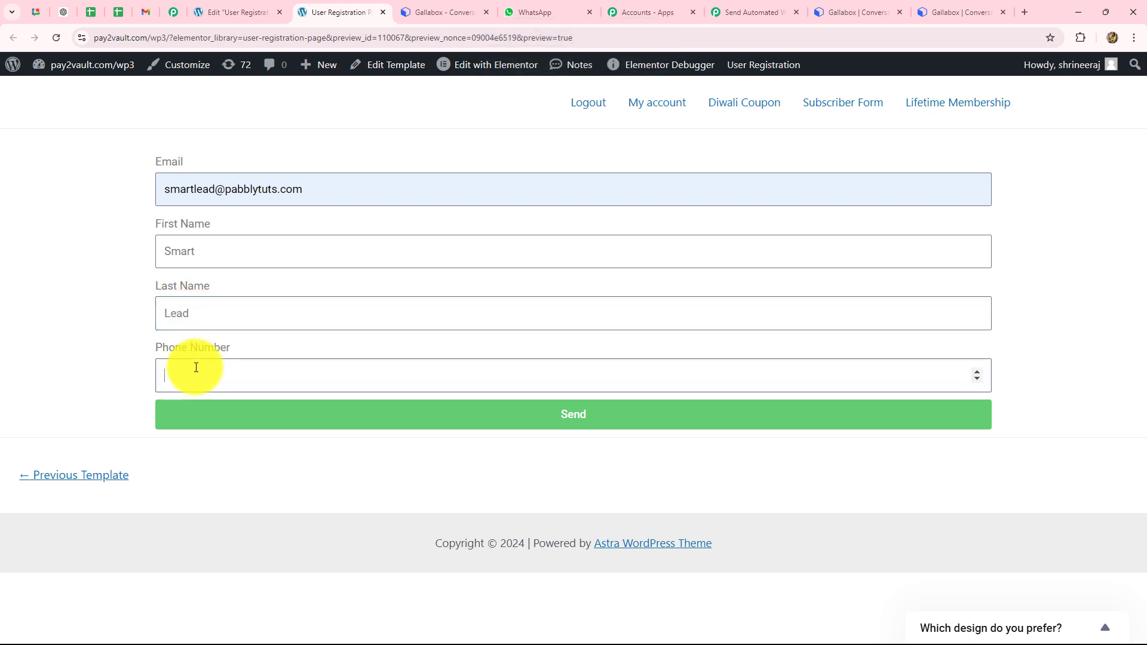
pyautogui.write('+916666666666')
pyautogui.click(192, 421)
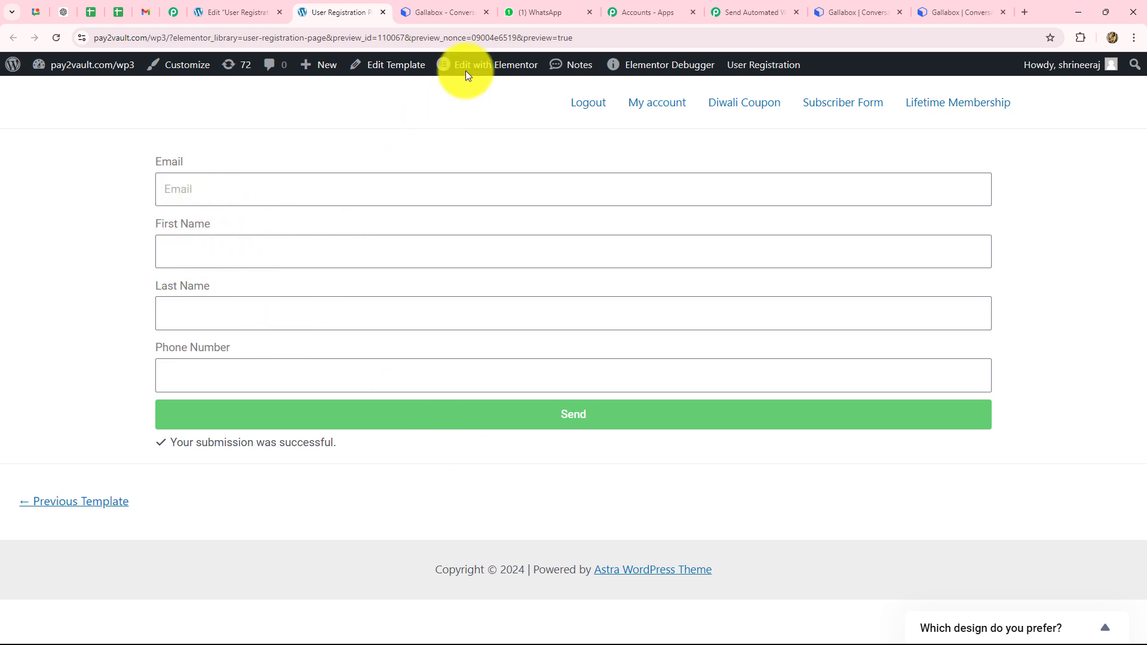
pyautogui.click(538, 12)
# Step: Confirm the new Gallabox welcome message greeting Smart Lead arrived in WhatsApp
pyautogui.moveTo(409, 526); pyautogui.dragTo(743, 559)
pyautogui.click(525, 533)
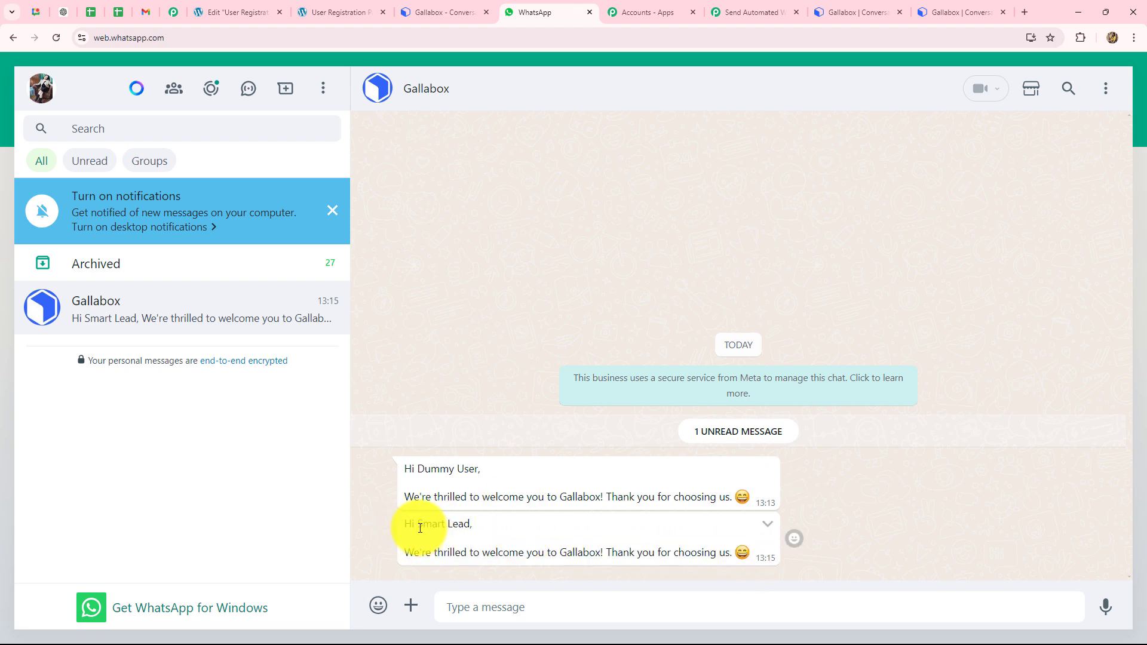
pyautogui.moveTo(414, 528); pyautogui.dragTo(473, 526)
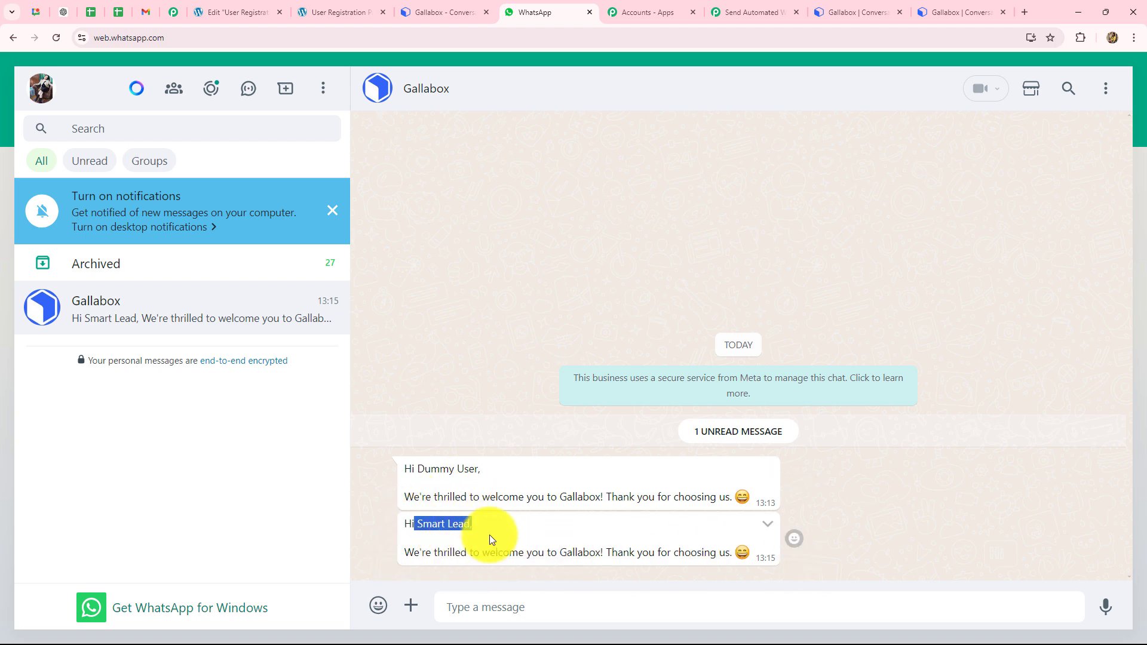
# Step: Back in the Pabbly workflow, collapse the Gallabox Send Template Text Message action
pyautogui.click(742, 8)
pyautogui.scroll(15, 1105, 472)
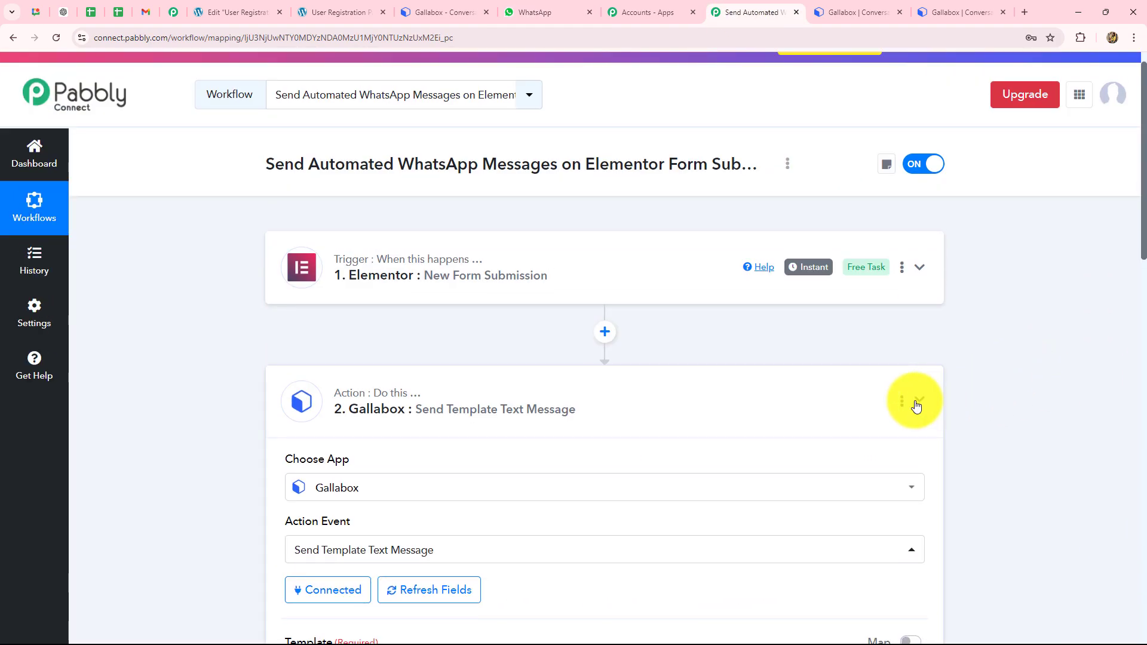
pyautogui.click(918, 400)
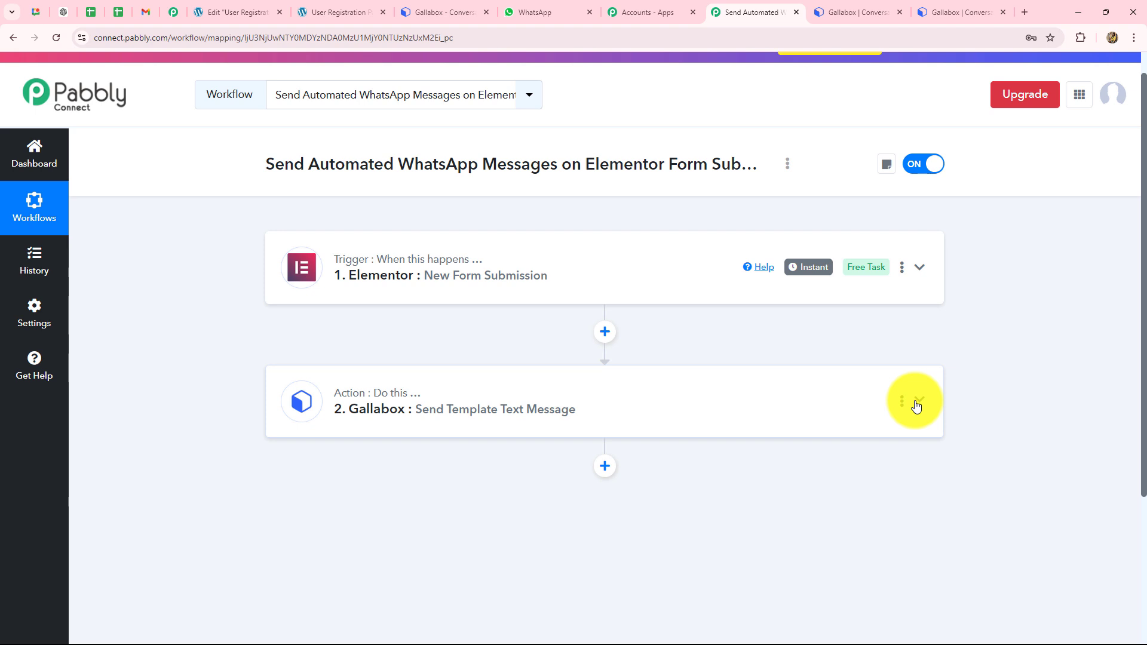